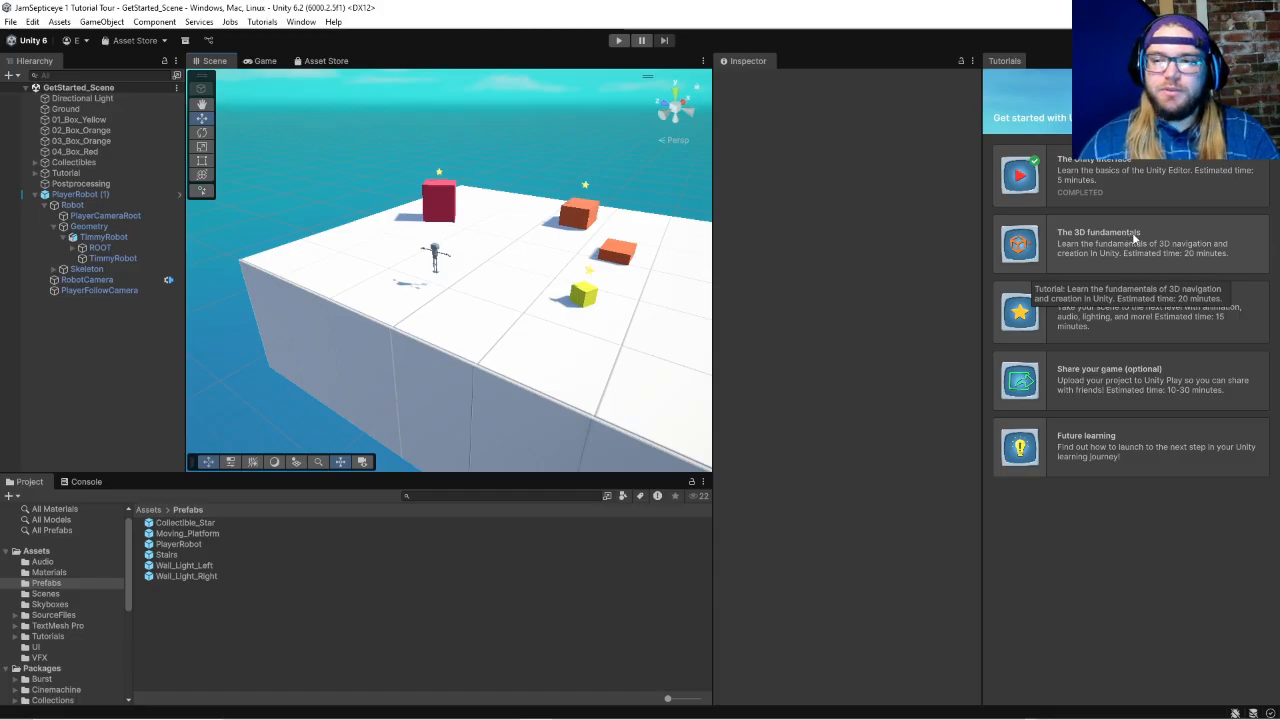
# Step: Start The 3D fundamentals tutorial, advance to its material exercise and open the Assets > Materials folder
pyautogui.click(1130, 238)
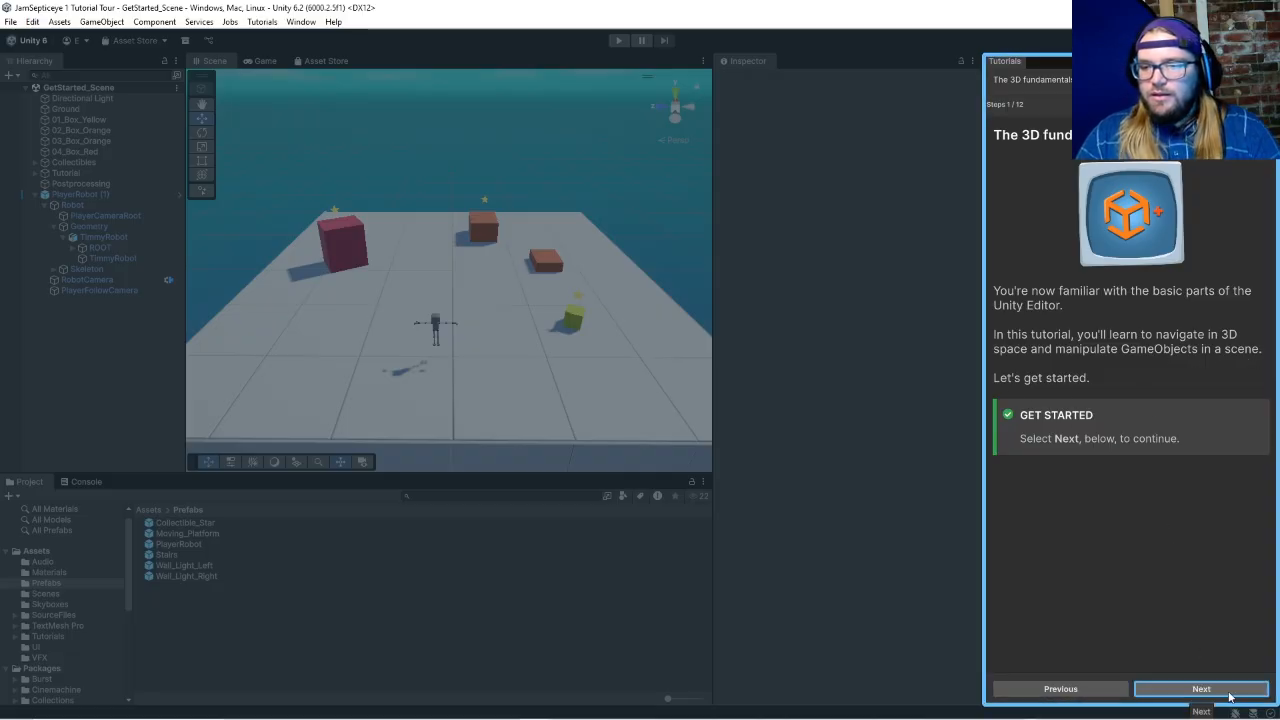
pyautogui.click(1229, 696)
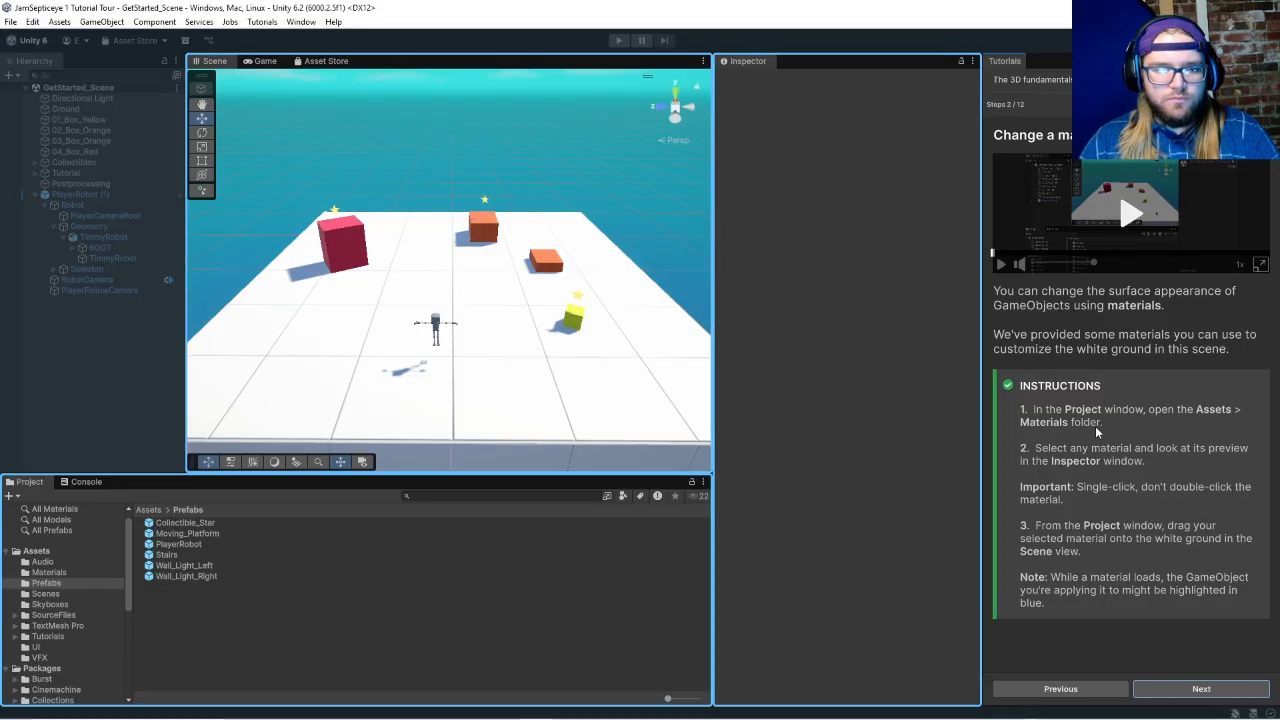
pyautogui.click(60, 573)
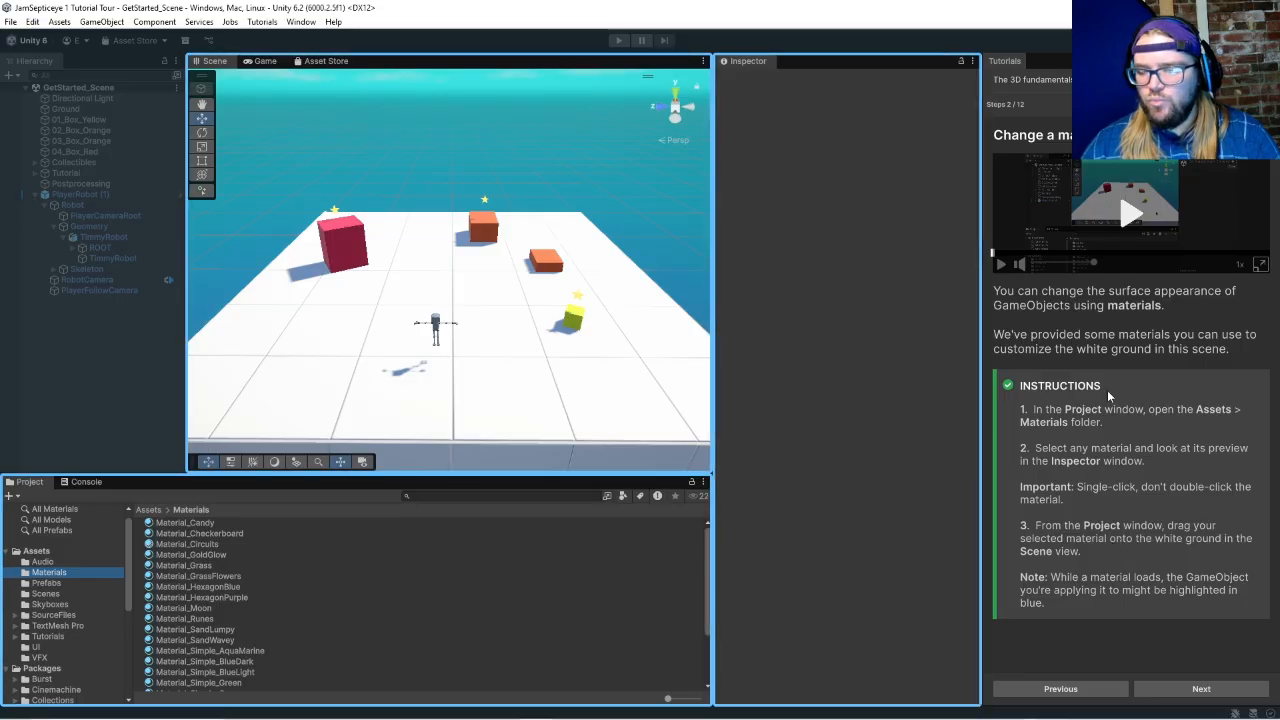
# Step: Watch the material exercise's video in its pop-out window and close it
pyautogui.click(1150, 218)
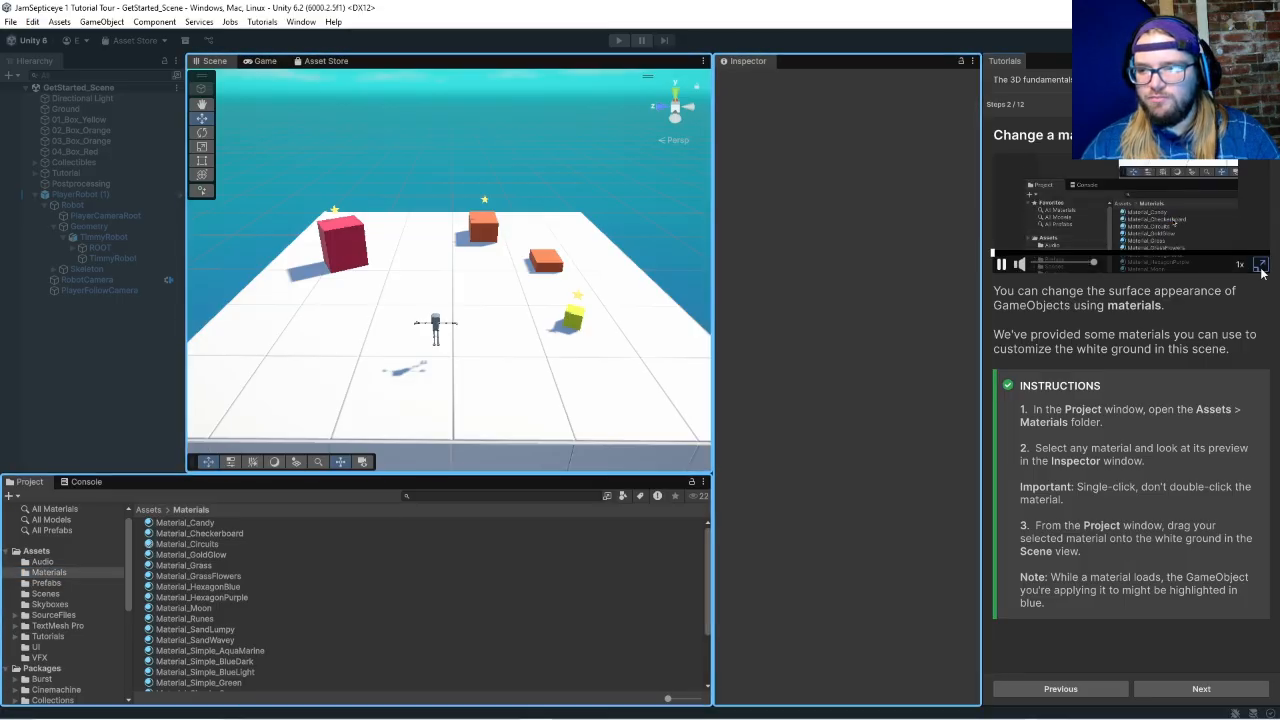
pyautogui.click(1149, 214)
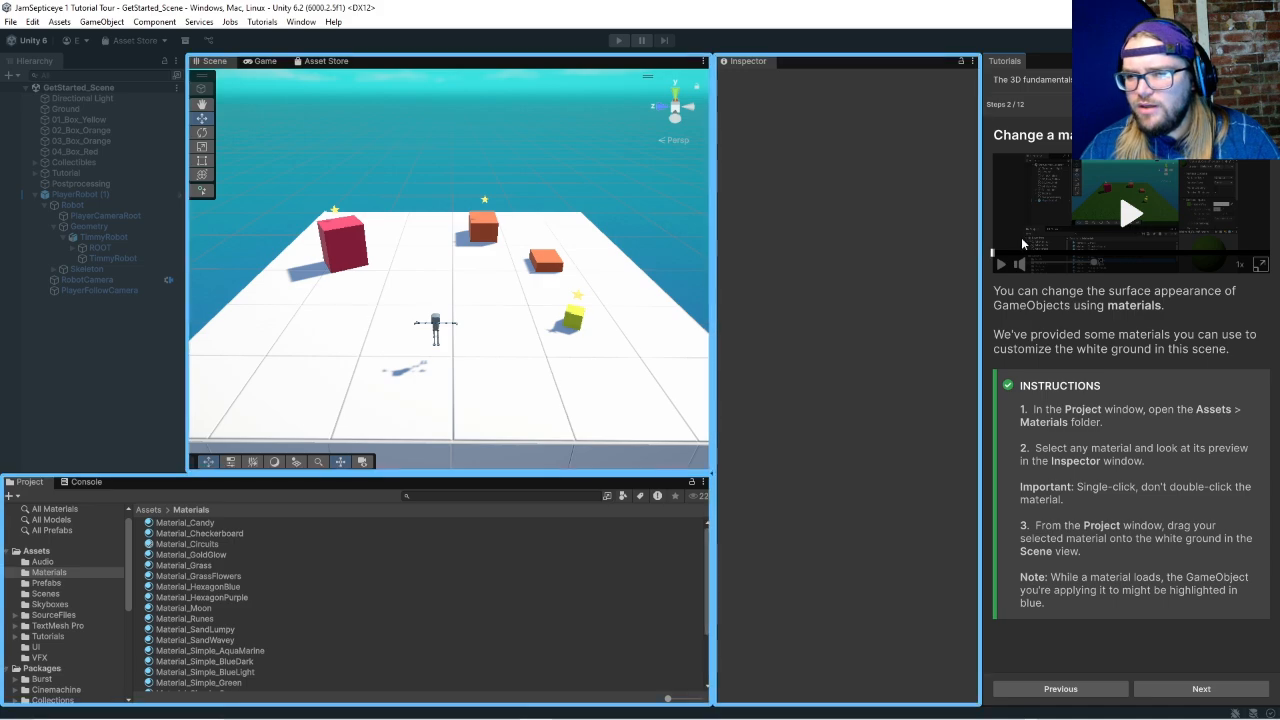
pyautogui.click(1262, 265)
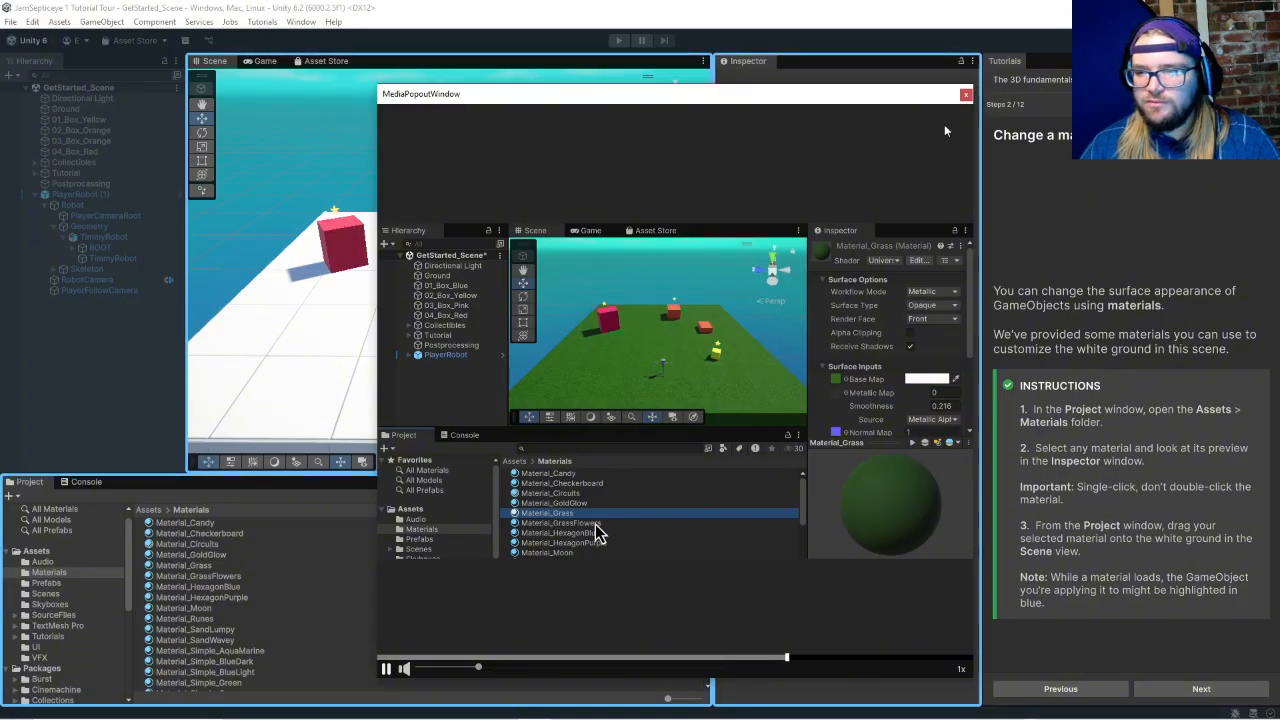
pyautogui.click(966, 95)
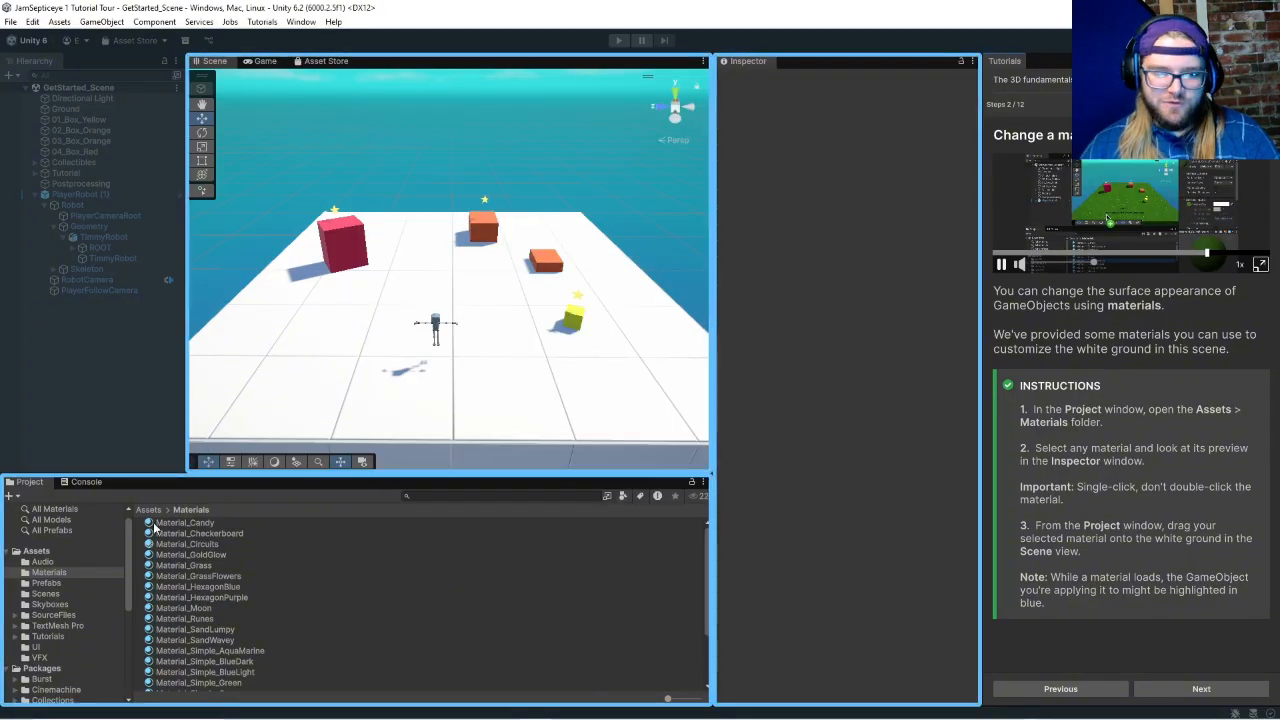
# Step: Apply Material_Grass to the white ground and advance to the skybox exercise
pyautogui.click(178, 566)
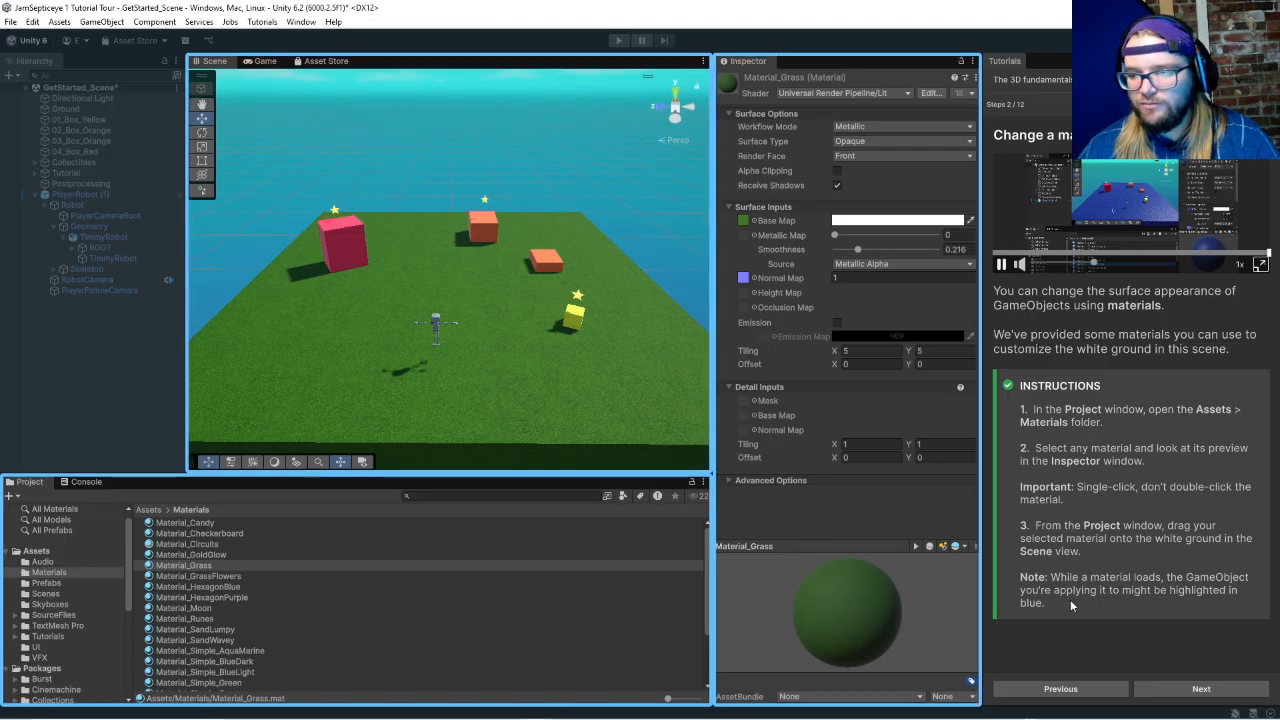
pyautogui.click(1200, 689)
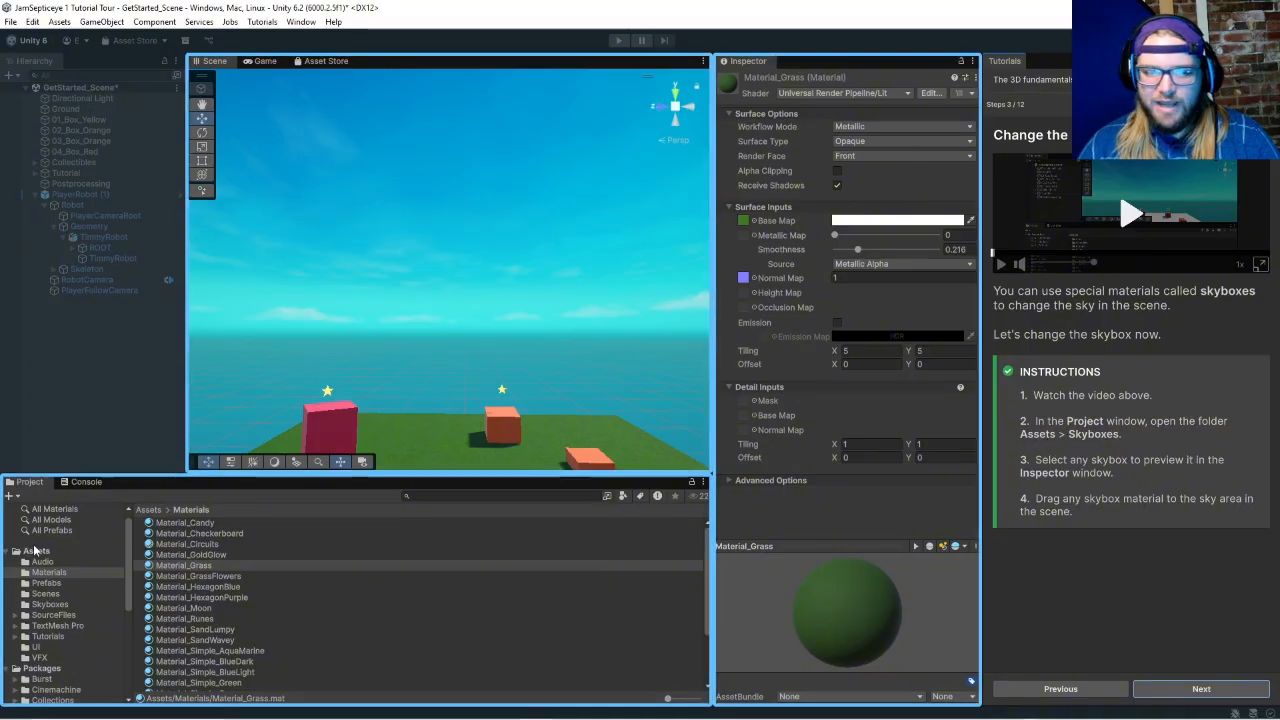
# Step: Open the Assets > Skyboxes folder and watch the skybox exercise's video in its pop-out window
pyautogui.click(48, 605)
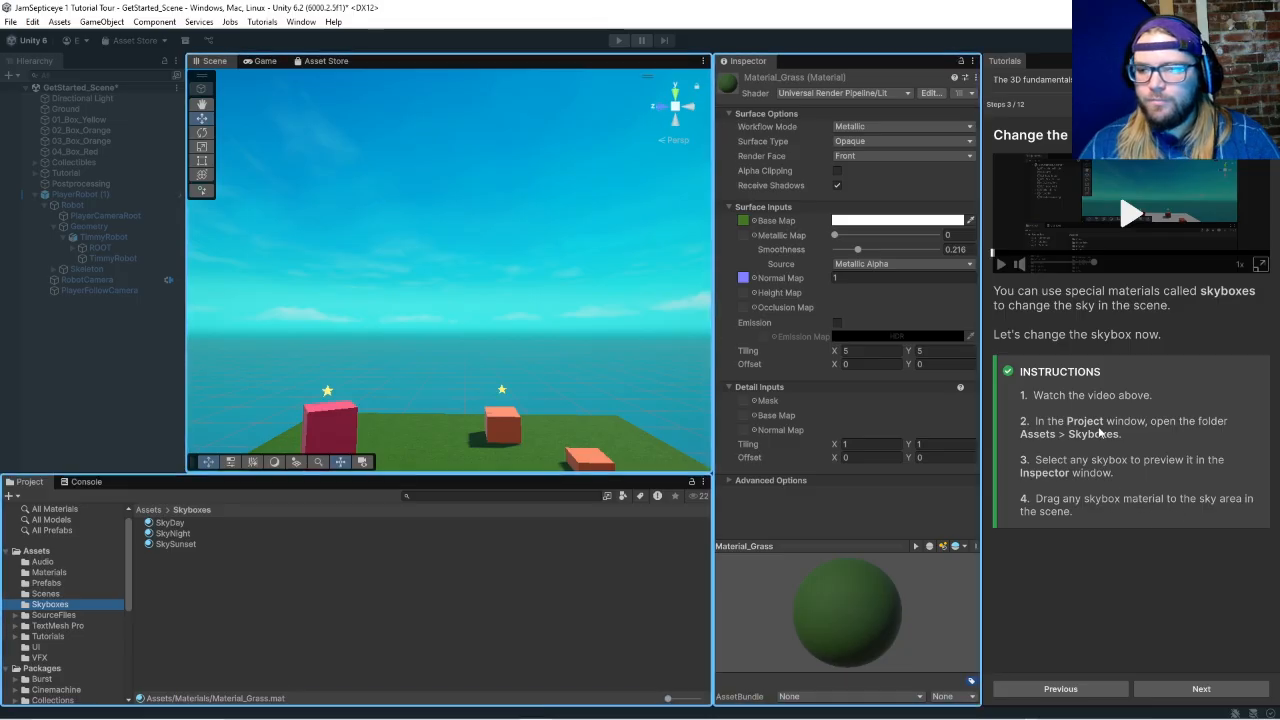
pyautogui.click(1150, 263)
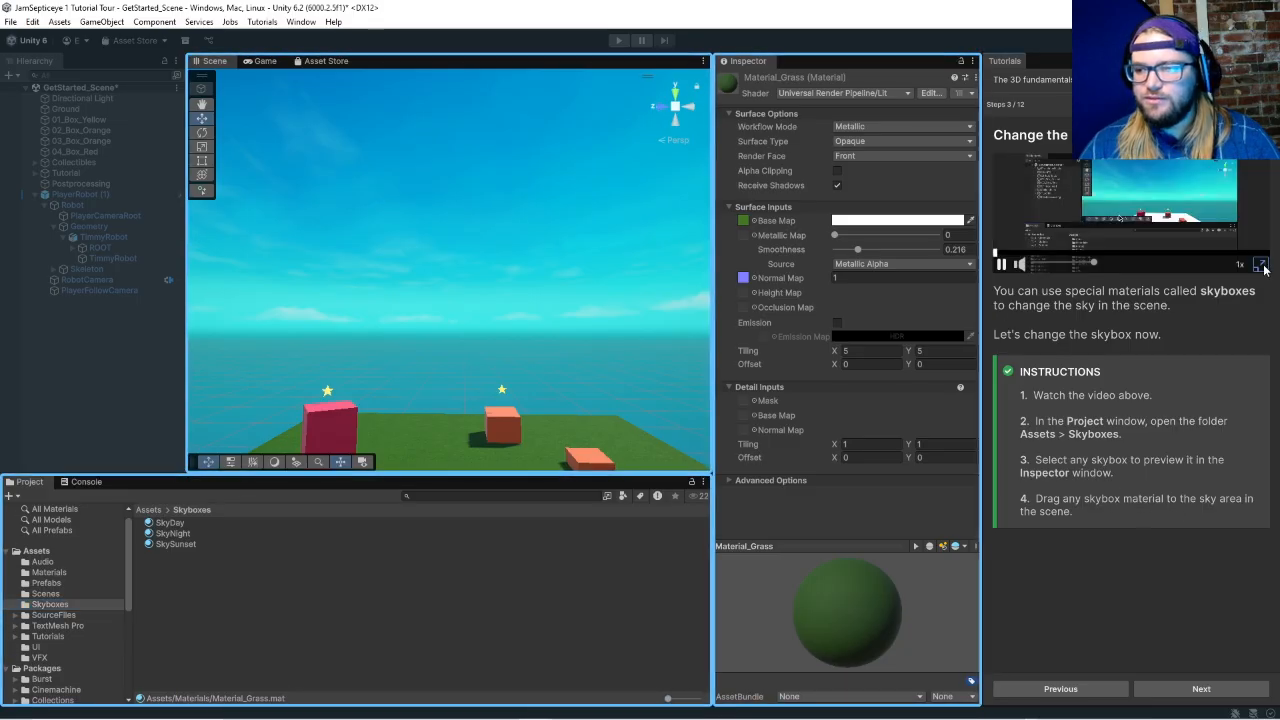
pyautogui.click(1260, 265)
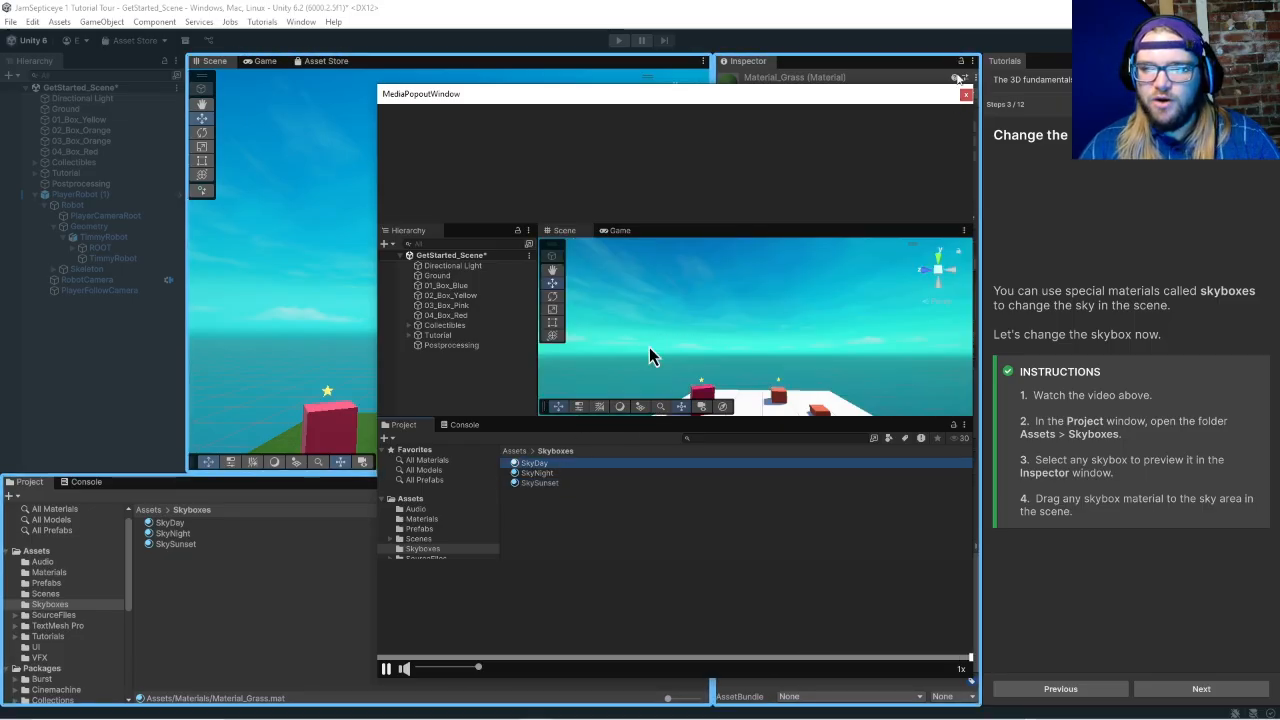
pyautogui.click(966, 95)
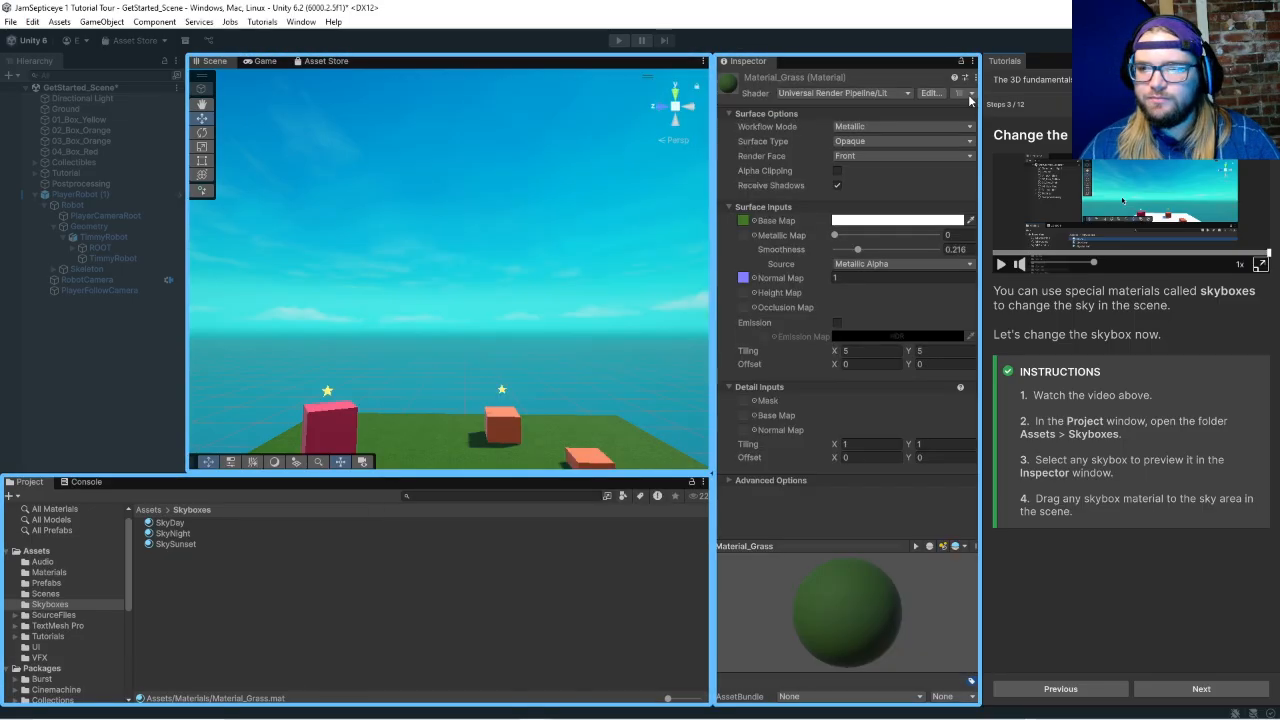
# Step: Preview the SkyDay and SkySunset skyboxes and apply SkySunset to the scene's sky
pyautogui.click(165, 543)
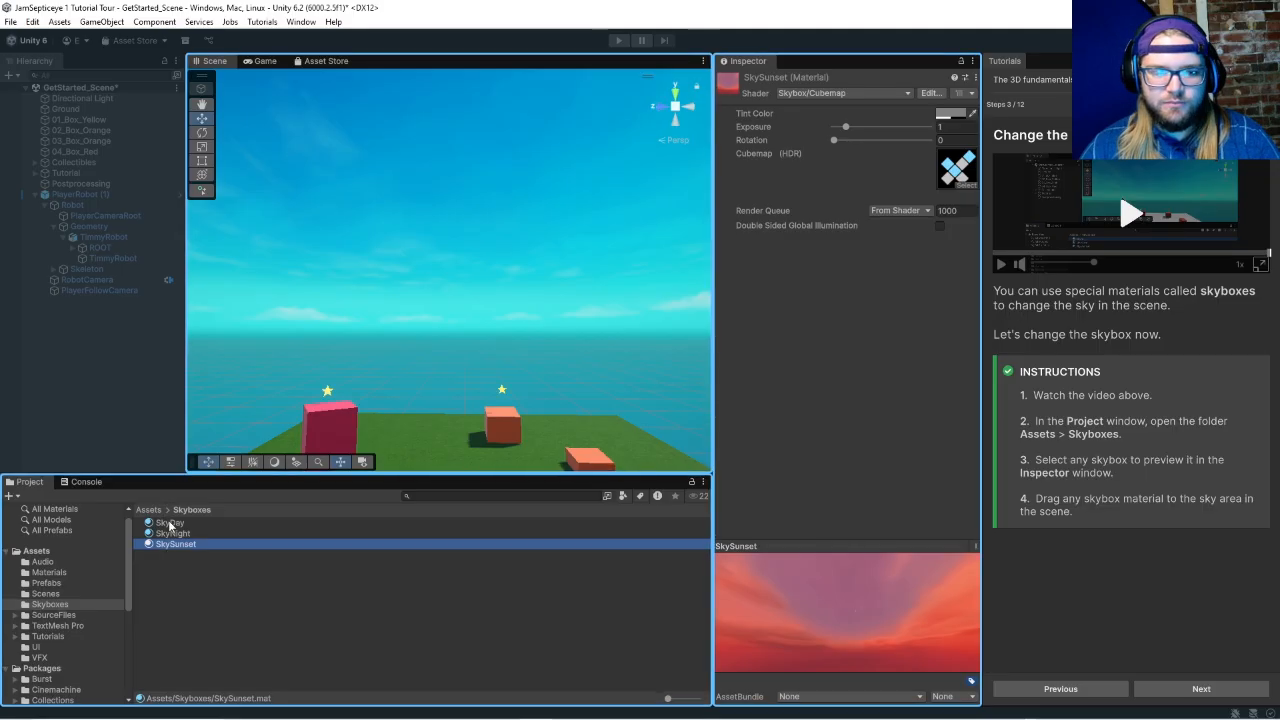
pyautogui.click(168, 525)
pyautogui.click(165, 545)
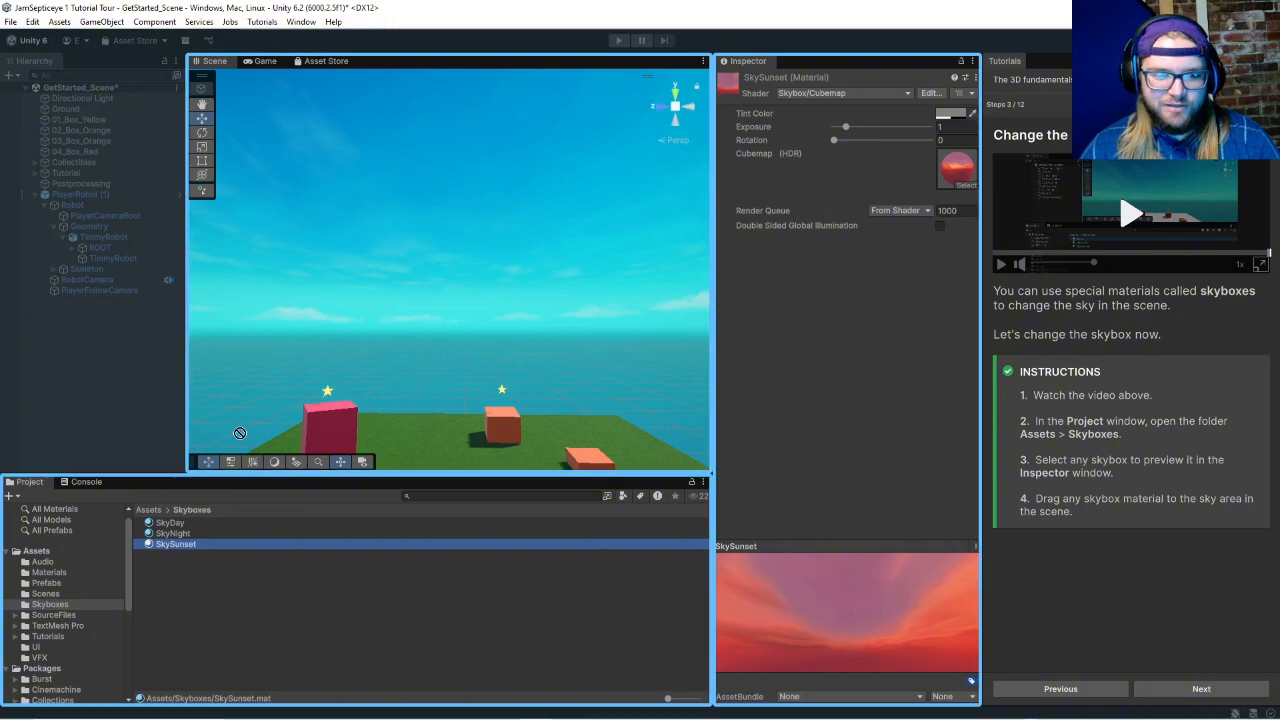
pyautogui.moveTo(165, 545); pyautogui.dragTo(405, 262)
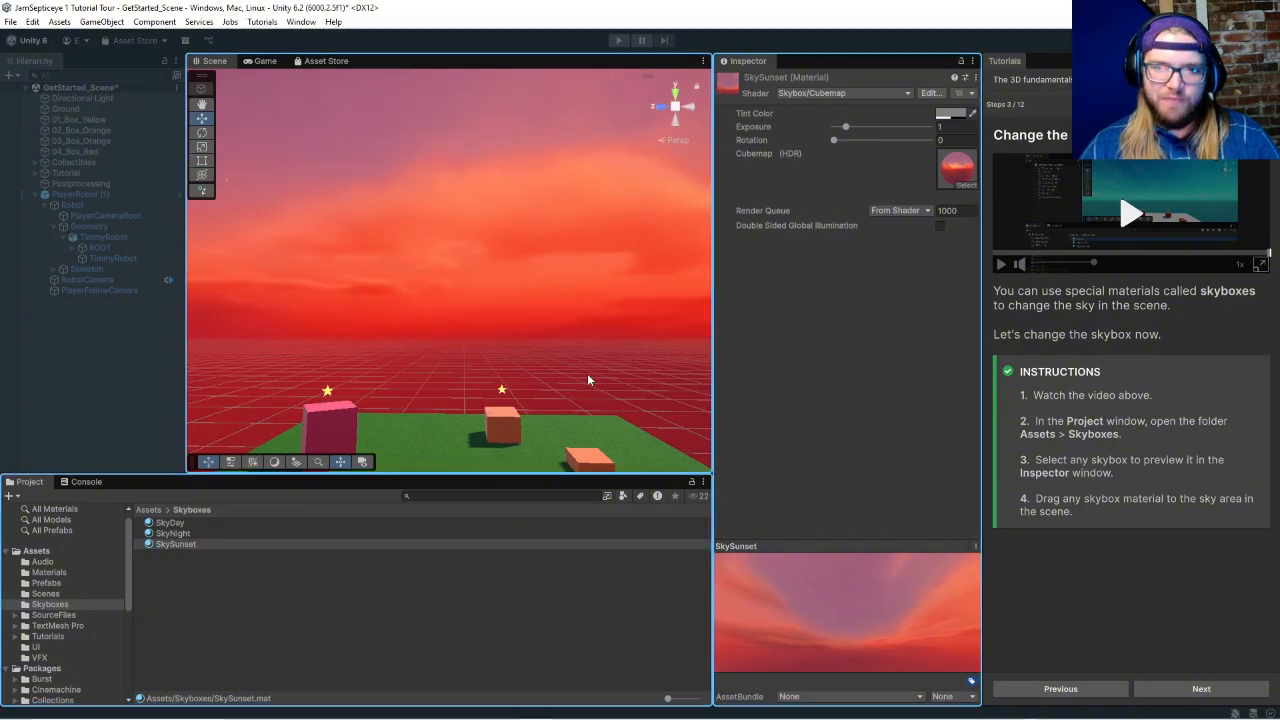
# Step: Check the platform against the new sky from near and far, and advance to the look-around exercise
pyautogui.scroll(-4, 522, 312)
pyautogui.scroll(2, 519, 326)
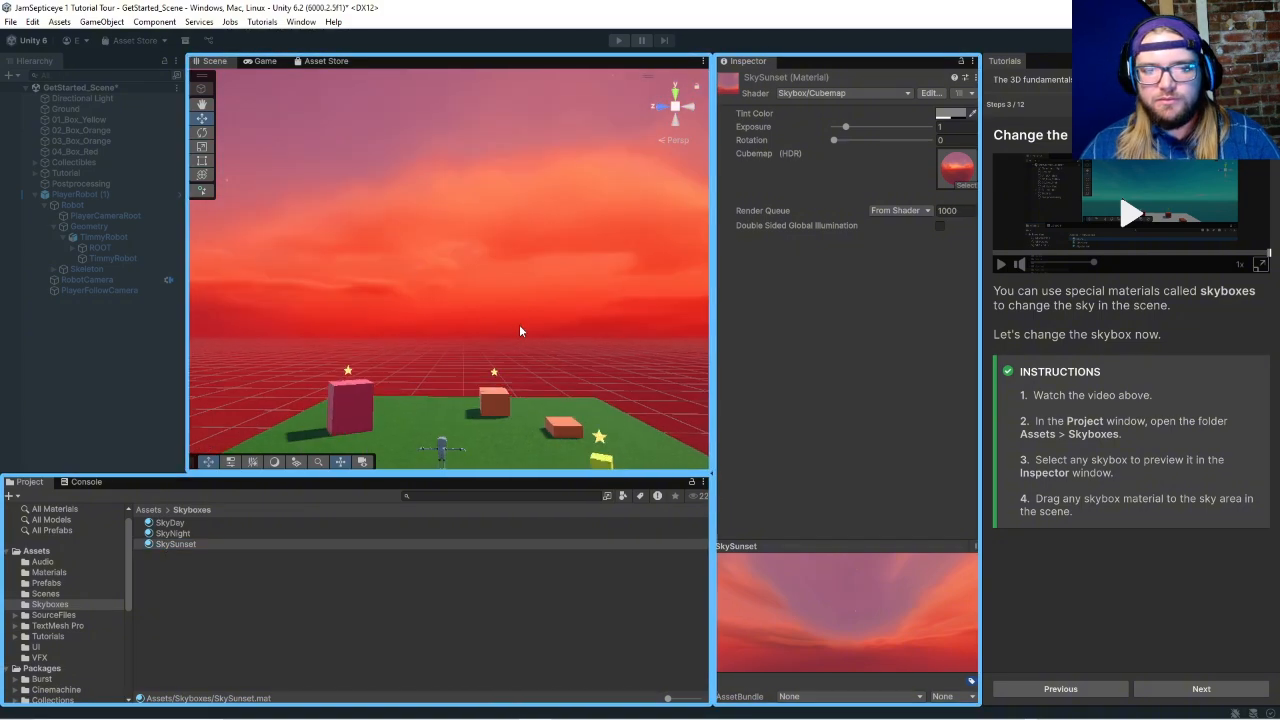
pyautogui.scroll(-4, 519, 326)
pyautogui.scroll(-5, 519, 324)
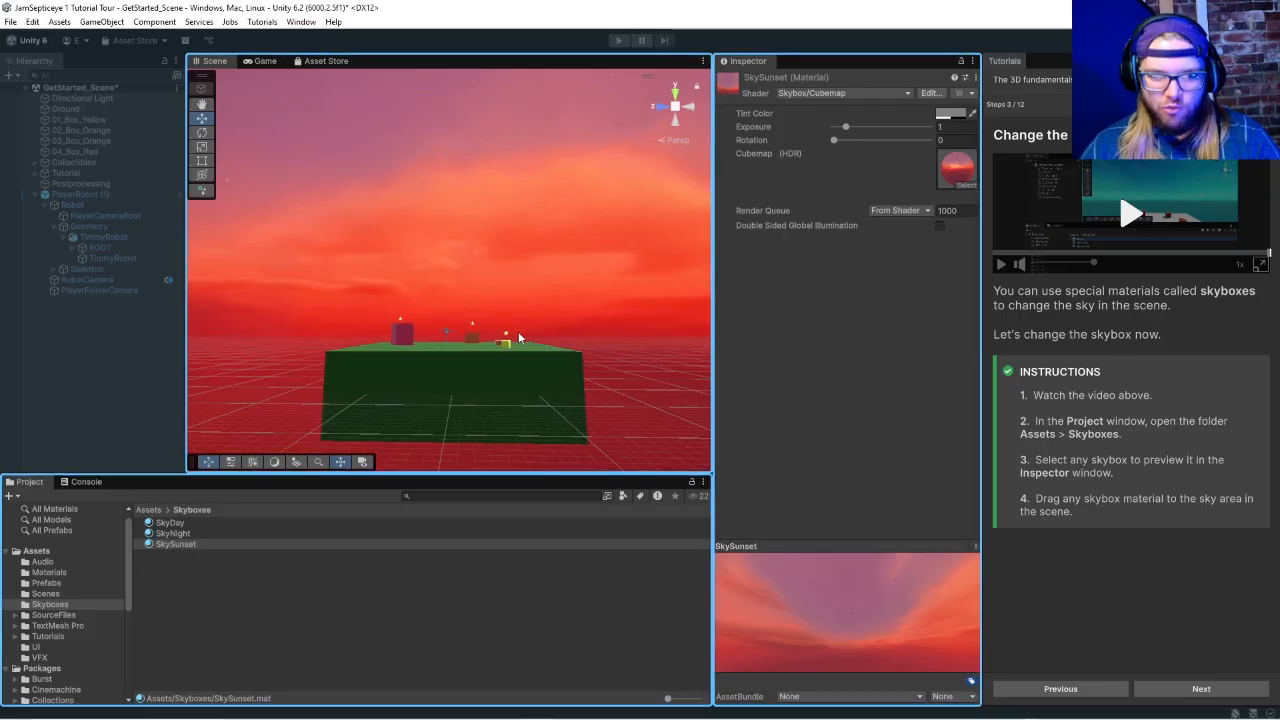
pyautogui.scroll(8, 518, 331)
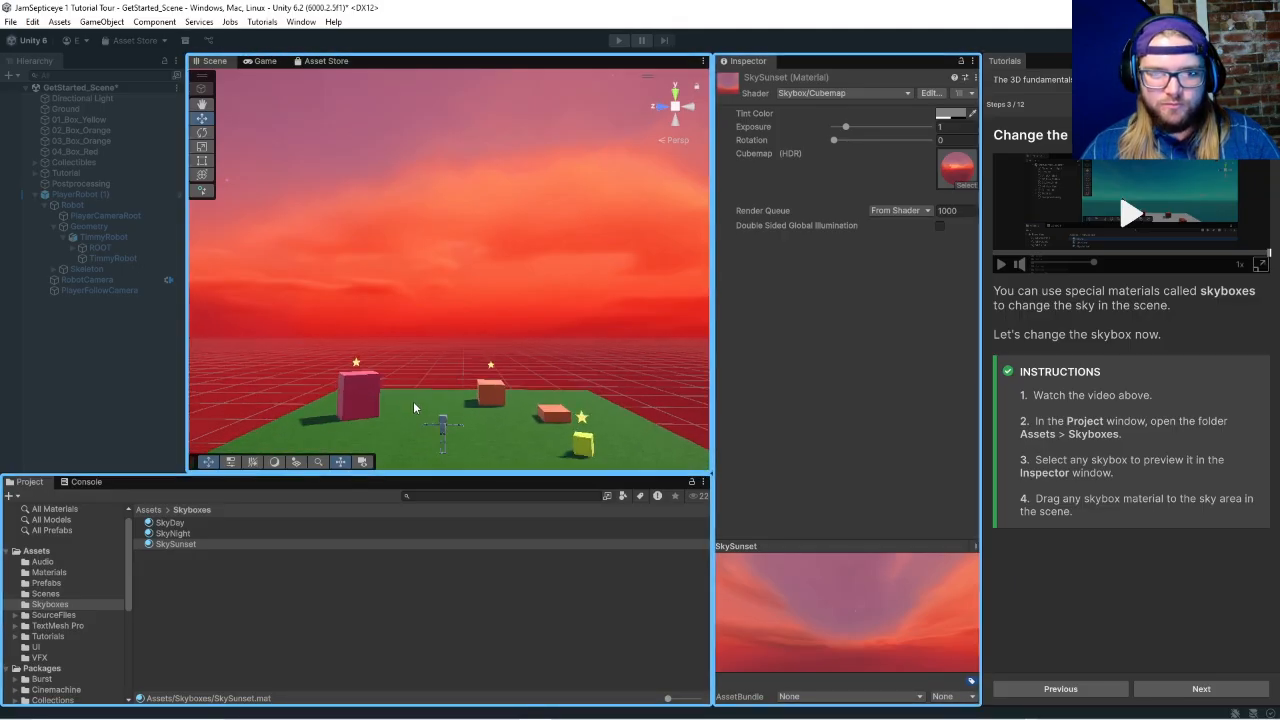
pyautogui.scroll(-2, 413, 415)
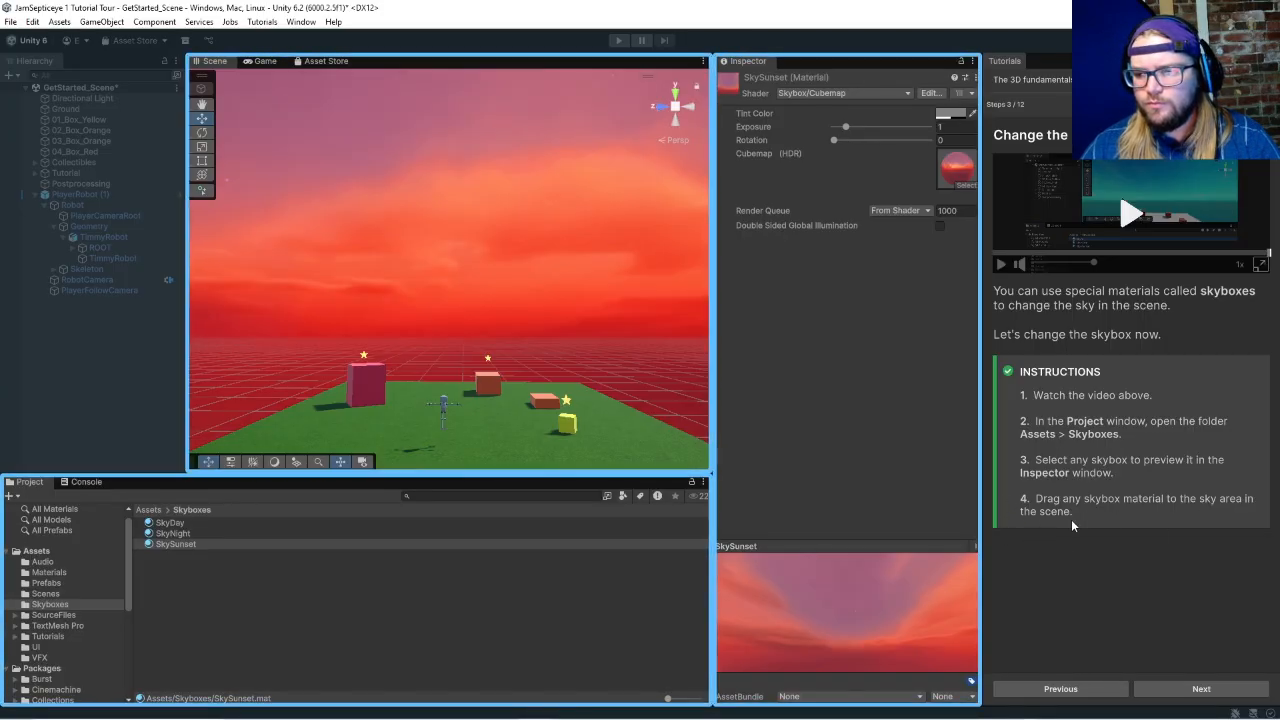
pyautogui.click(1246, 692)
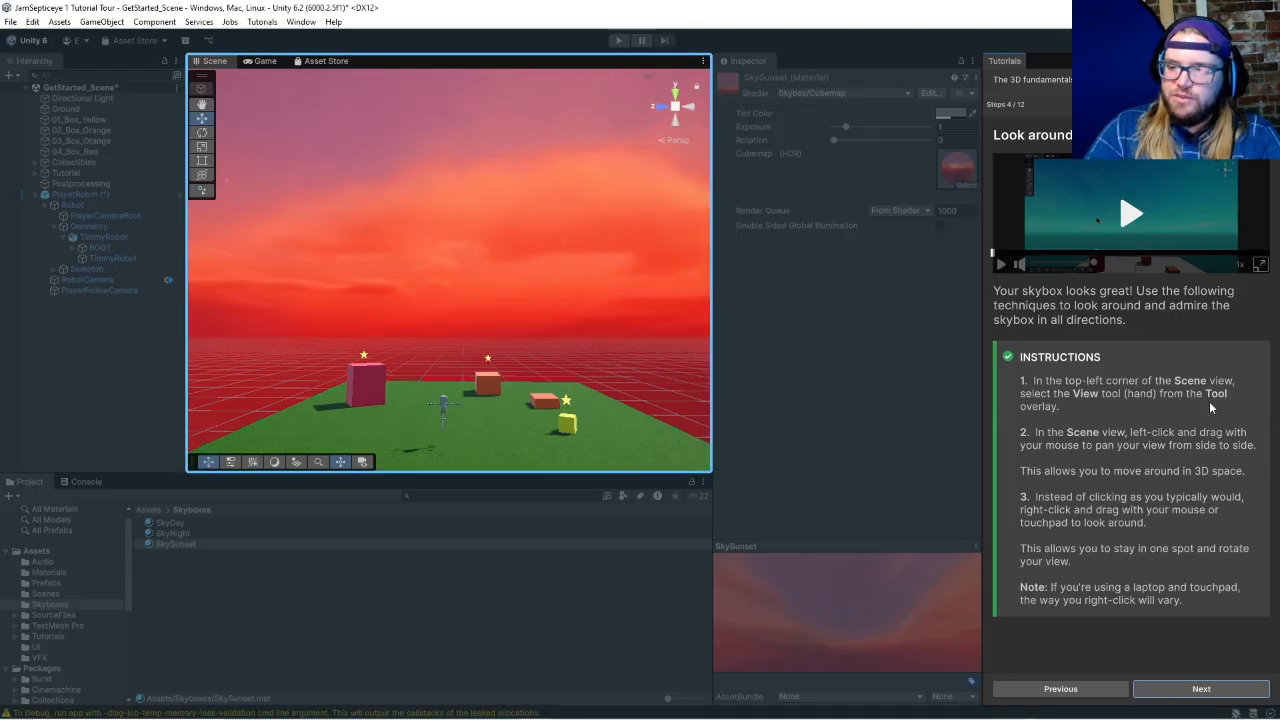
# Step: Use the View tool to pan and look around the skybox and platform from several directions
pyautogui.click(202, 104)
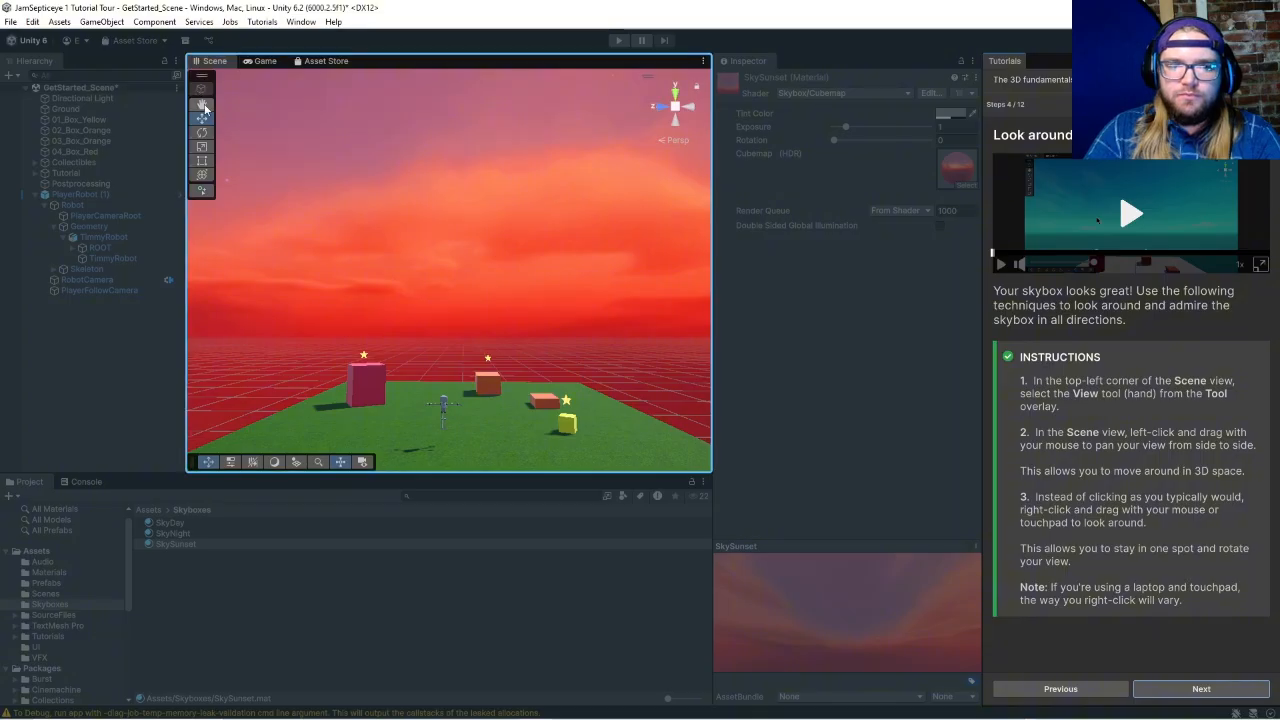
pyautogui.moveTo(557, 304); pyautogui.dragTo(627, 212)
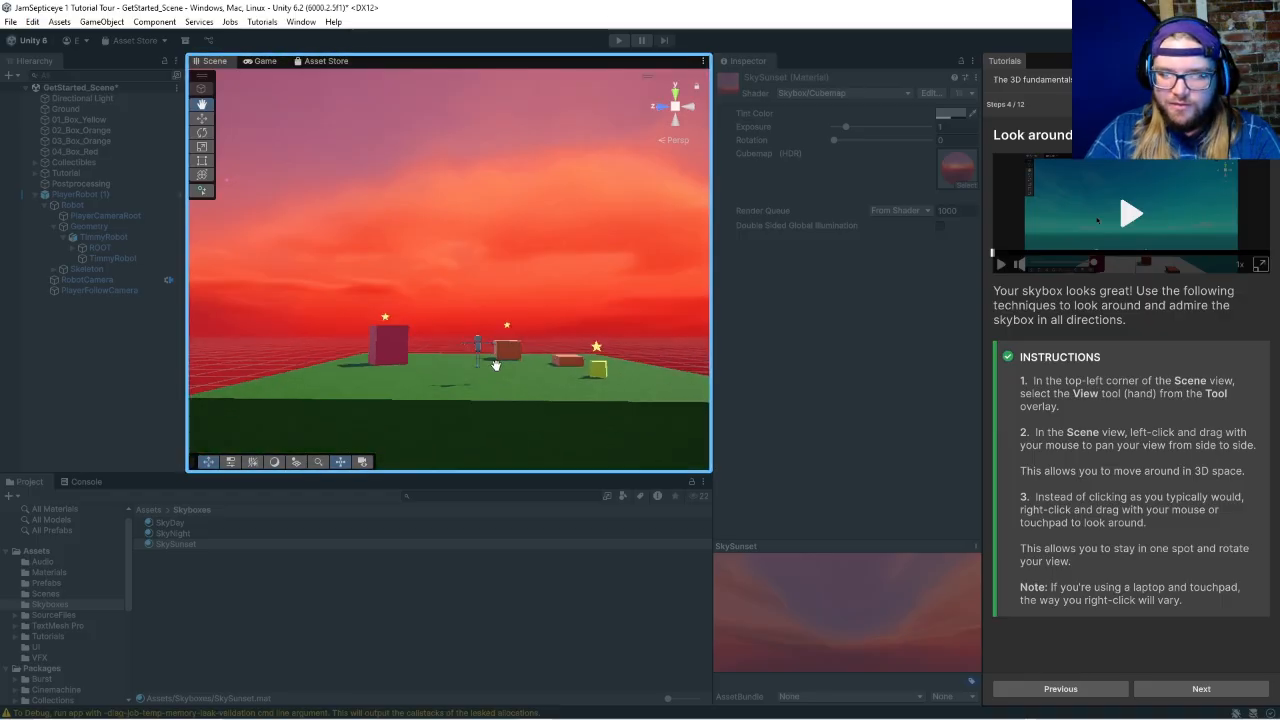
pyautogui.moveTo(509, 396); pyautogui.dragTo(491, 359)
pyautogui.moveTo(465, 407)
pyautogui.mouseDown()
pyautogui.moveTo(462, 396)
pyautogui.moveTo(543, 343)
pyautogui.moveTo(455, 384)
pyautogui.mouseUp()
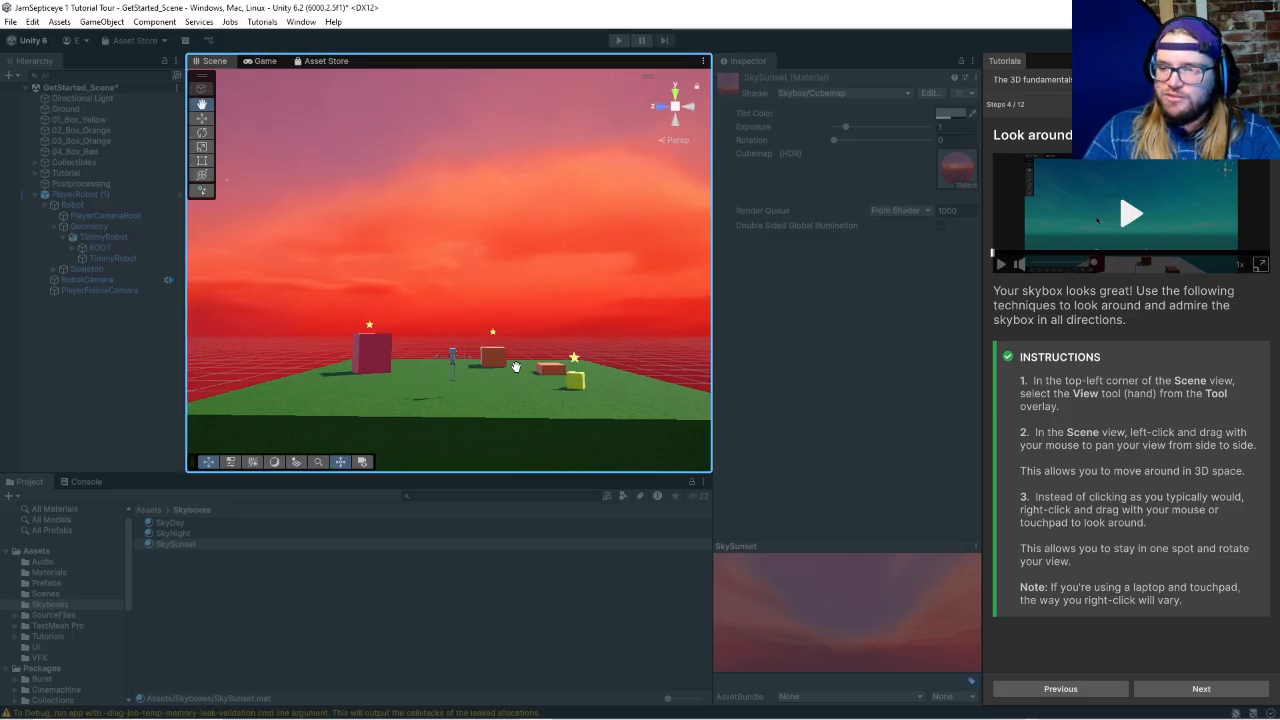
pyautogui.moveTo(506, 360); pyautogui.dragTo(530, 346, button='right')
pyautogui.moveTo(471, 346)
pyautogui.mouseDown()
pyautogui.moveTo(474, 377)
pyautogui.moveTo(475, 347)
pyautogui.moveTo(494, 358)
pyautogui.moveTo(522, 436)
pyautogui.moveTo(474, 366)
pyautogui.moveTo(492, 334)
pyautogui.mouseUp()
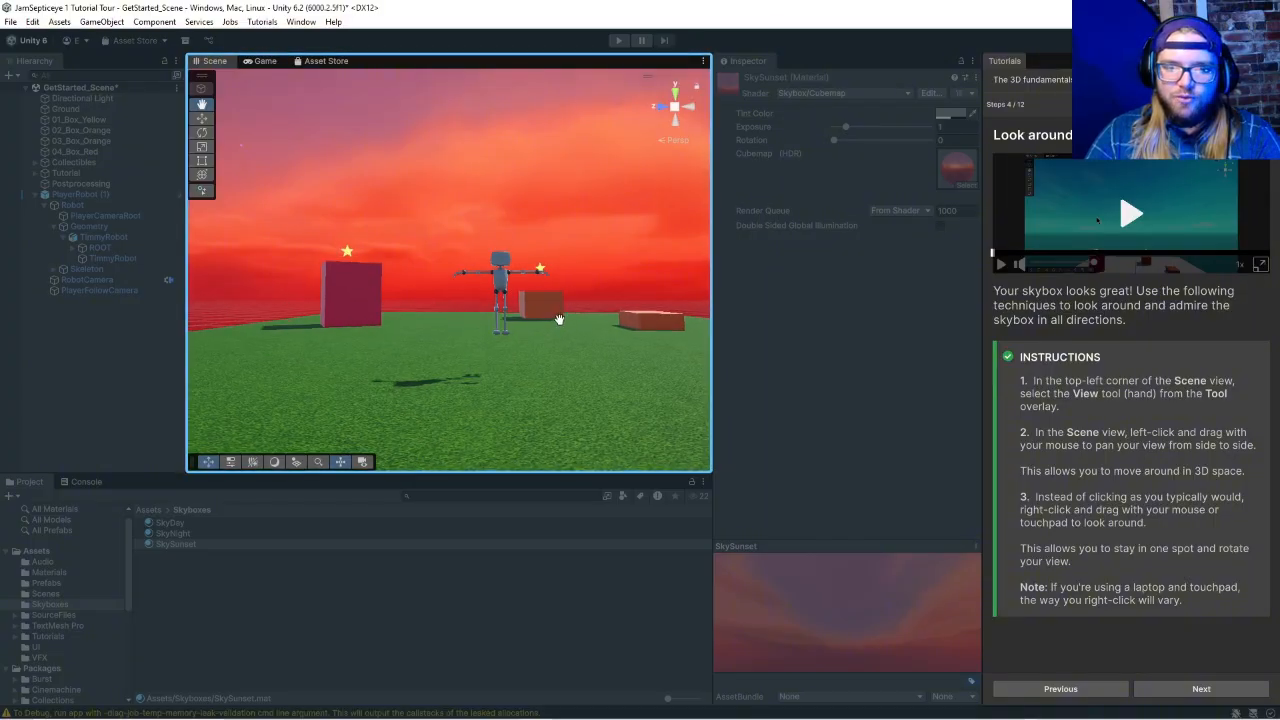
pyautogui.moveTo(558, 323)
pyautogui.mouseDown(button='right')
pyautogui.moveTo(501, 330)
pyautogui.moveTo(366, 311)
pyautogui.moveTo(840, 284)
pyautogui.moveTo(473, 313)
pyautogui.moveTo(543, 223)
pyautogui.moveTo(534, 366)
pyautogui.moveTo(543, 317)
pyautogui.moveTo(557, 331)
pyautogui.mouseUp(button='right')
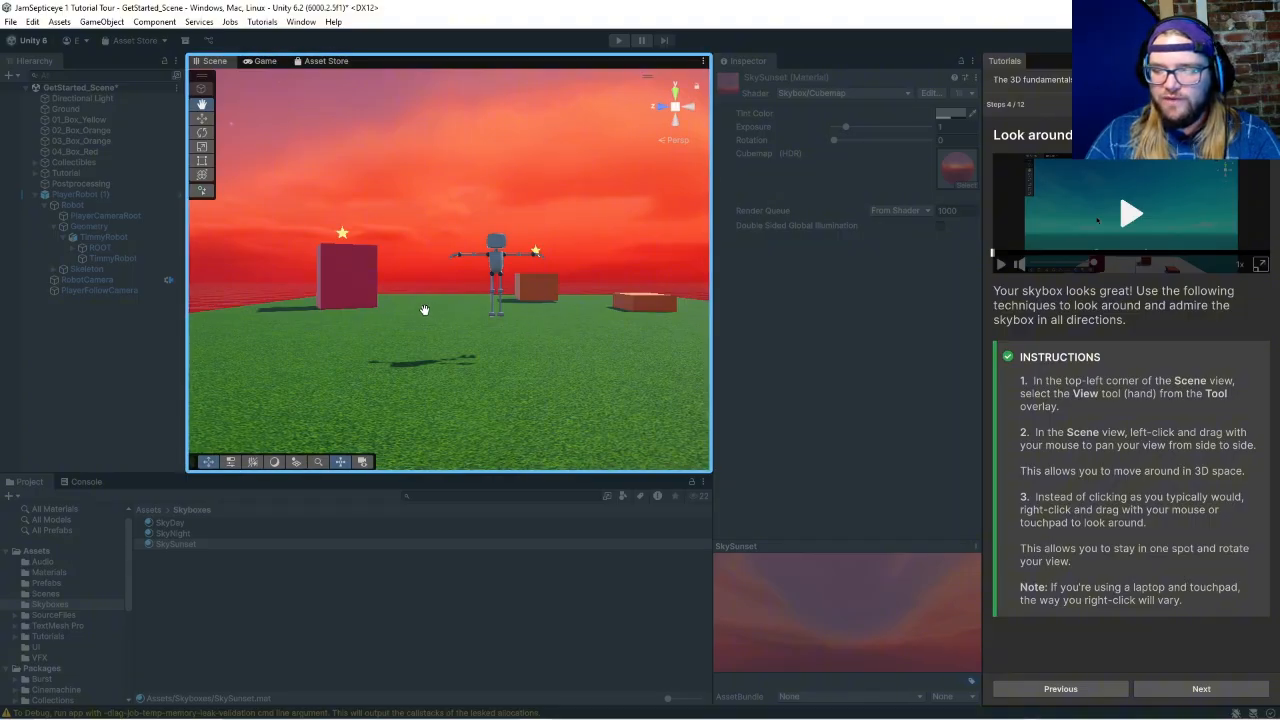
pyautogui.moveTo(330, 290); pyautogui.dragTo(578, 365)
pyautogui.scroll(6, 579, 365)
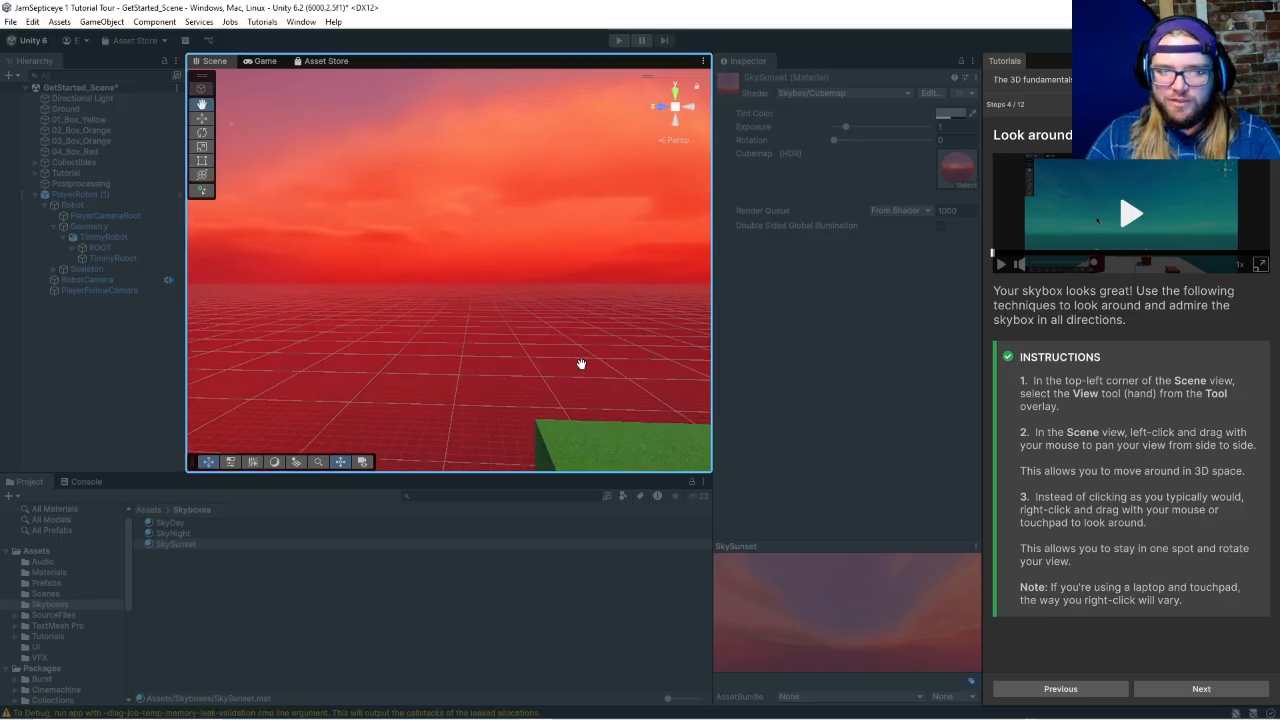
pyautogui.moveTo(597, 356); pyautogui.dragTo(1031, 408, button='right')
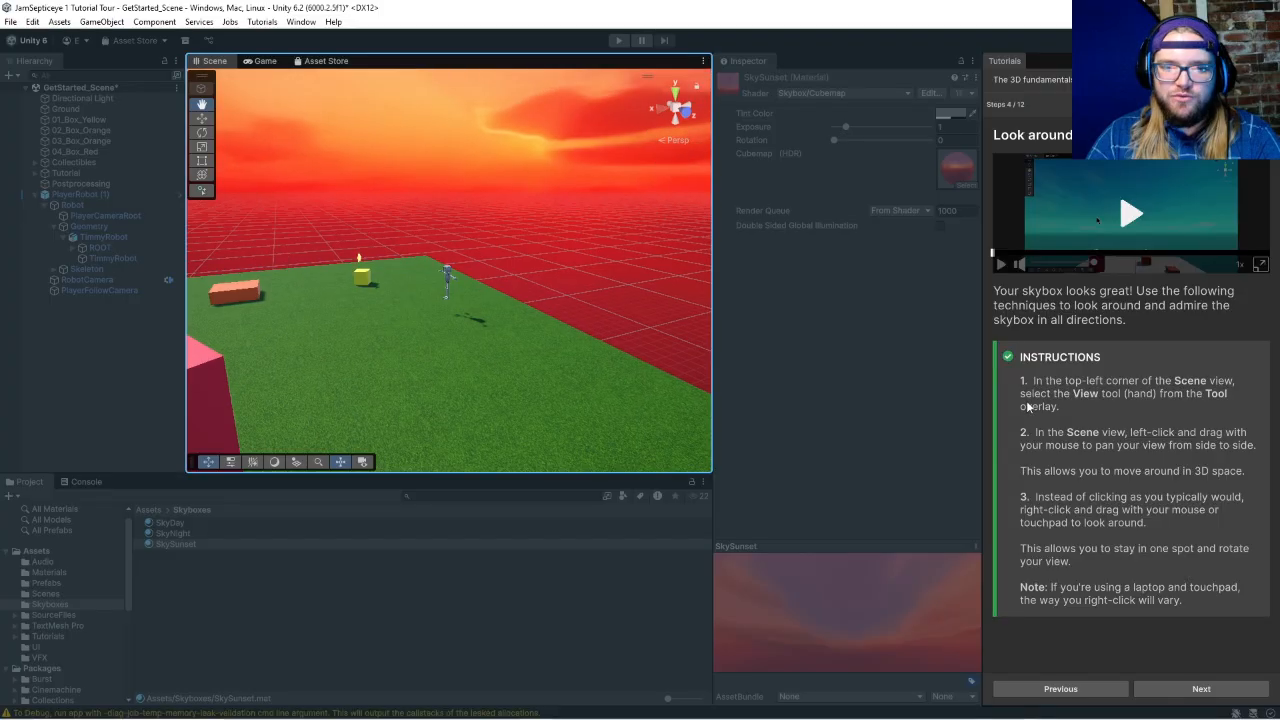
pyautogui.scroll(4, 449, 300)
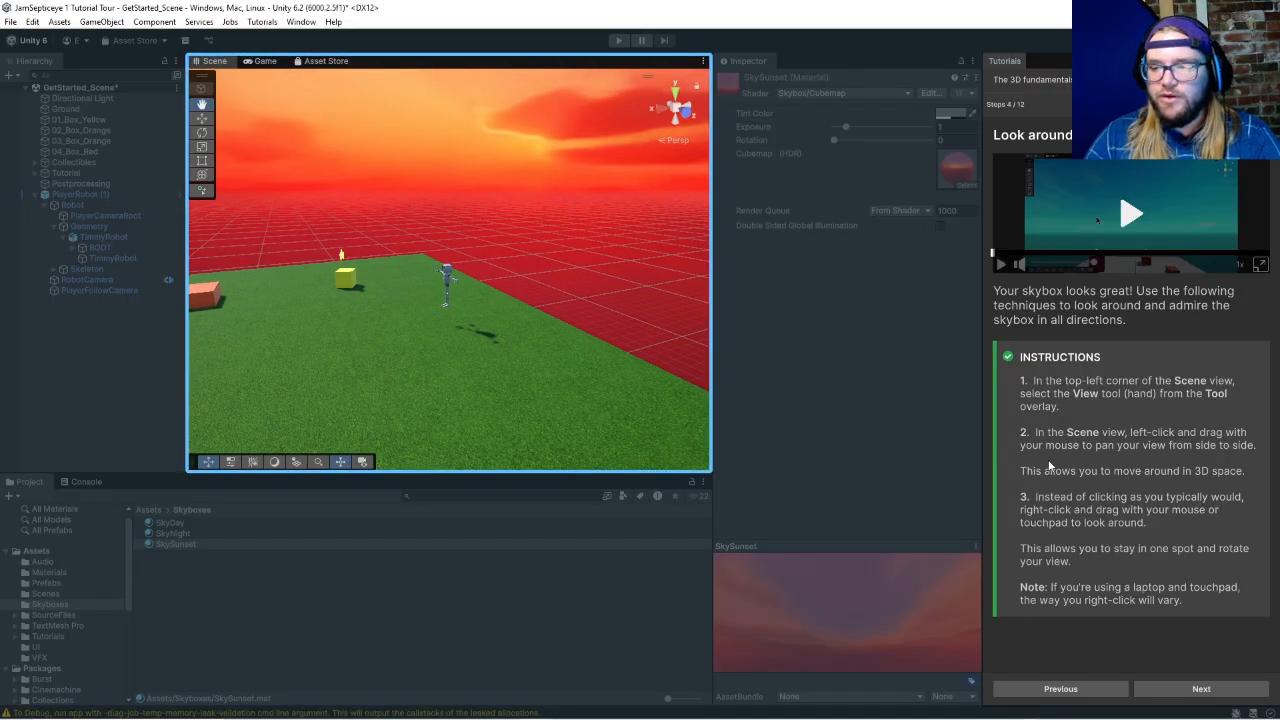
# Step: Advance to the exercise on getting closer and bring the scene view in close to the smaller orange box
pyautogui.click(1229, 690)
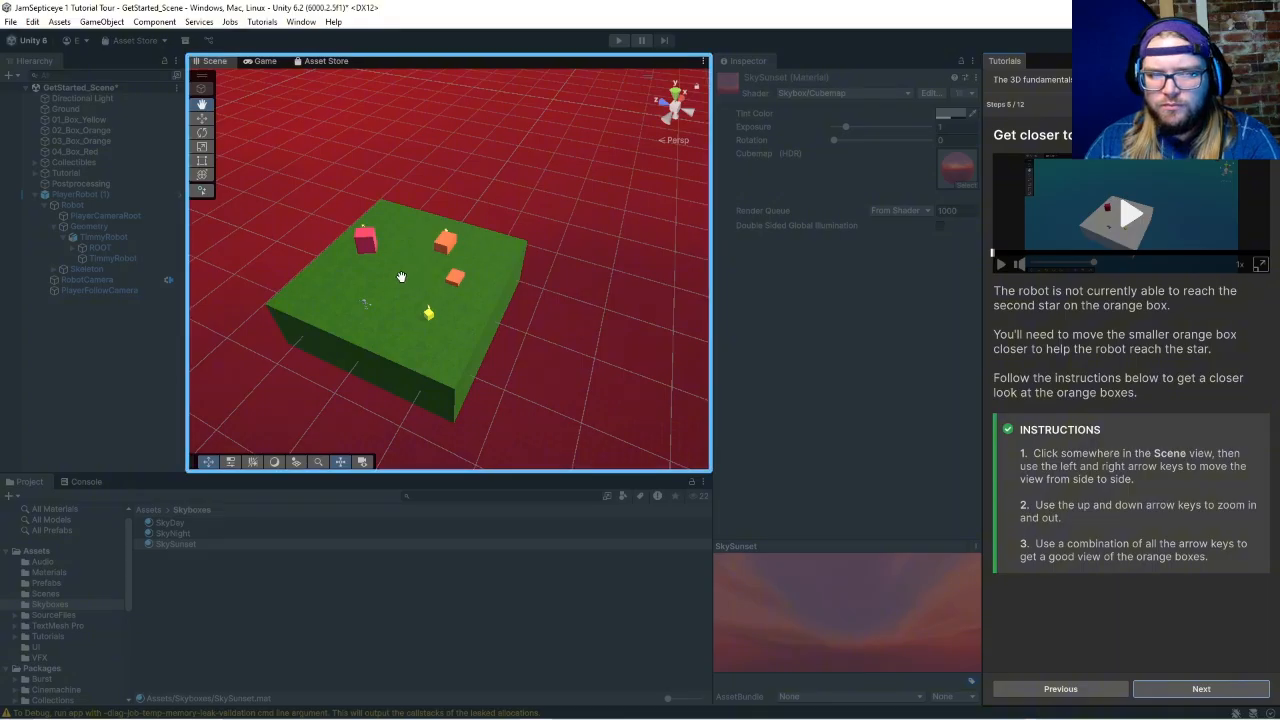
pyautogui.press('Left')
pyautogui.press('Left')
pyautogui.press('Left')
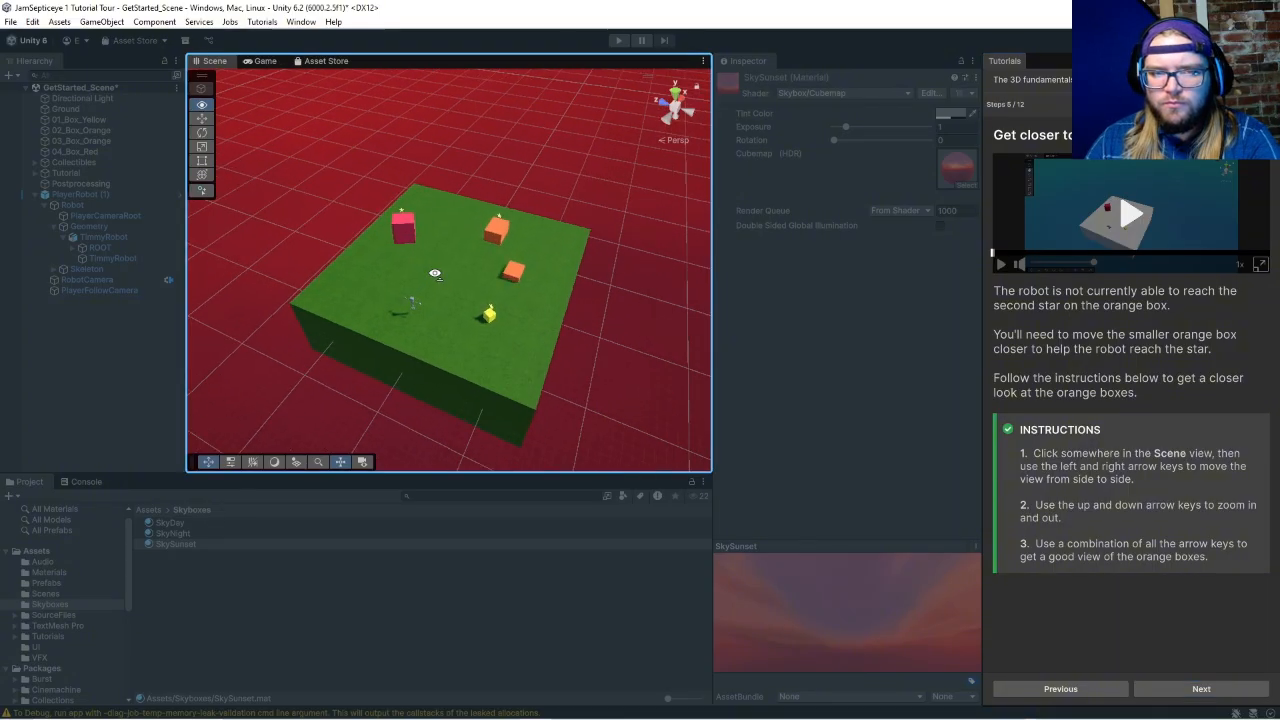
pyautogui.press('Up')
pyautogui.press('Up')
pyautogui.press('Up')
pyautogui.press('Up')
pyautogui.press('Up')
pyautogui.press('Up')
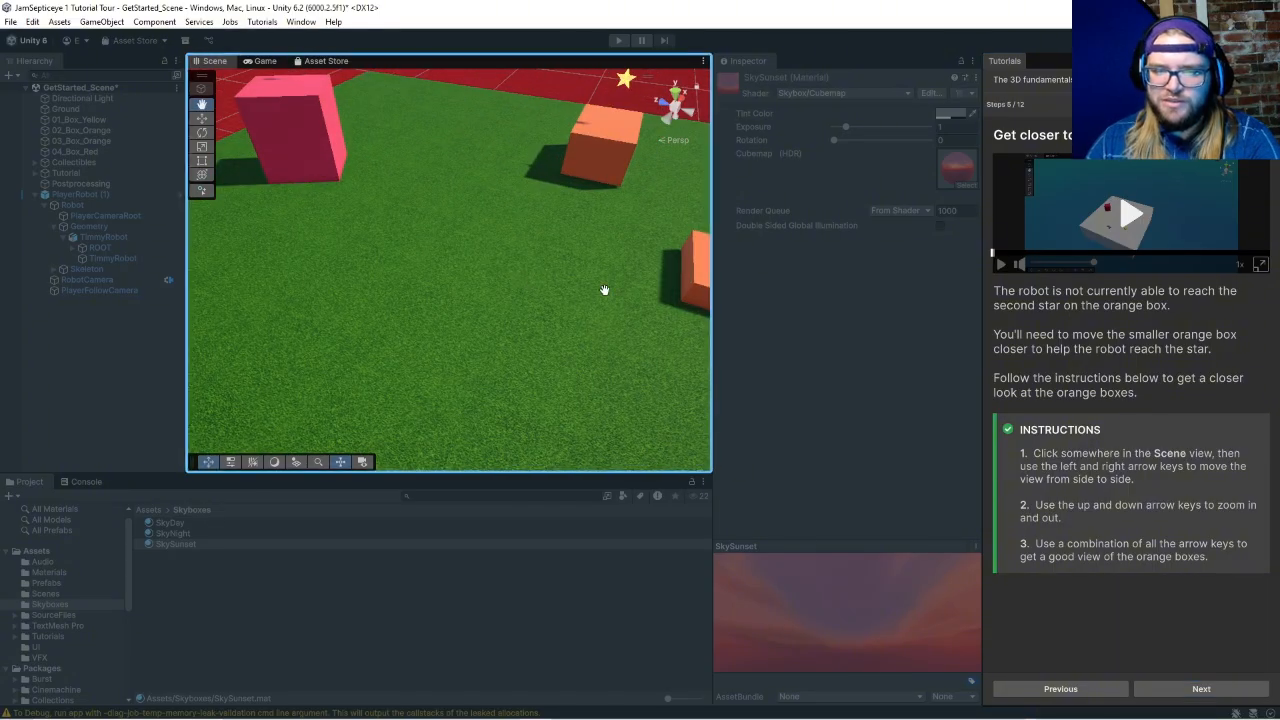
pyautogui.press('Up')
pyautogui.press('Up')
pyautogui.press('Up')
pyautogui.press('Up')
pyautogui.press('Up')
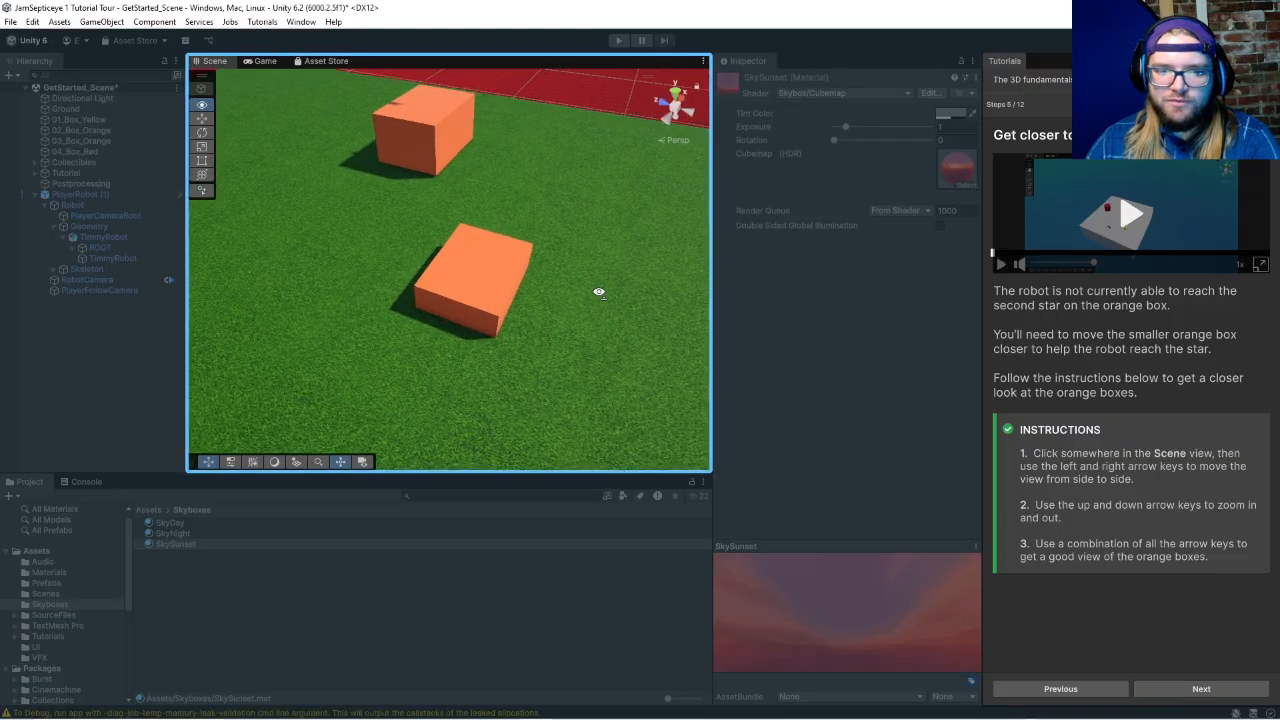
pyautogui.press('Right')
pyautogui.press('Right')
pyautogui.press('Right')
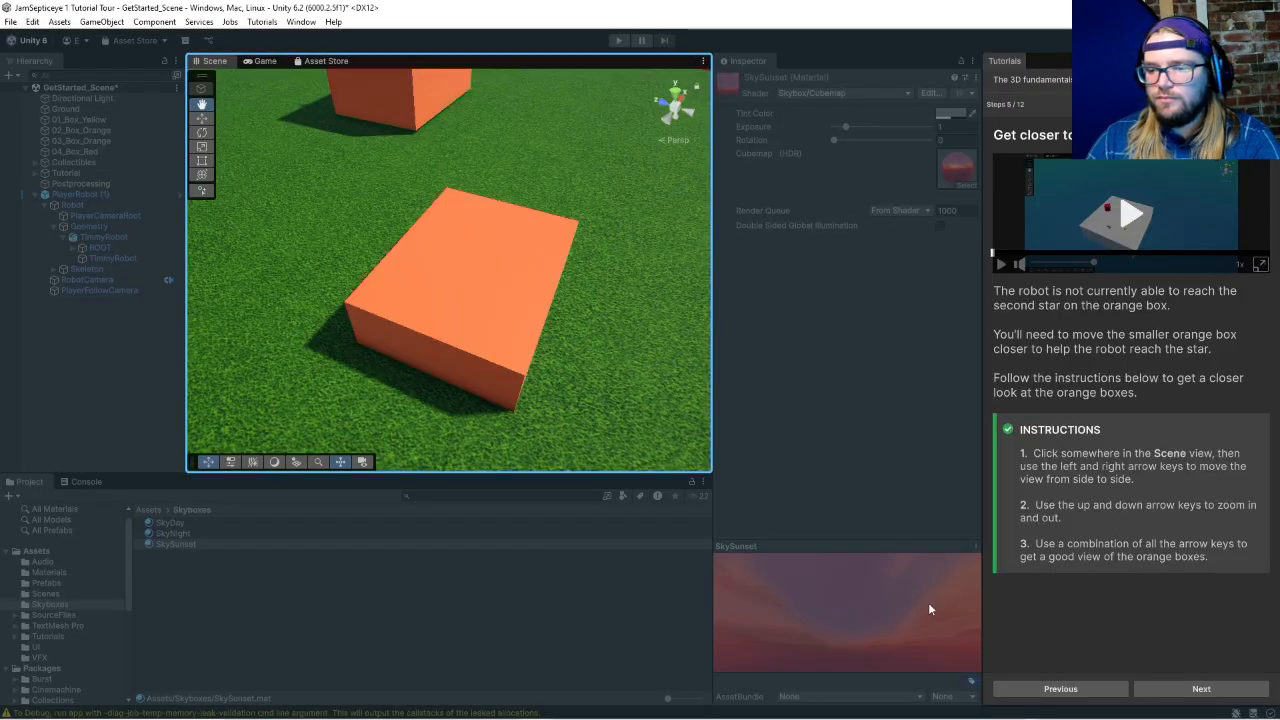
# Step: Pull the scene view back to frame both orange boxes
pyautogui.press('Down')
pyautogui.press('Down')
pyautogui.press('Down')
pyautogui.press('Down')
pyautogui.press('Down')
pyautogui.press('Down')
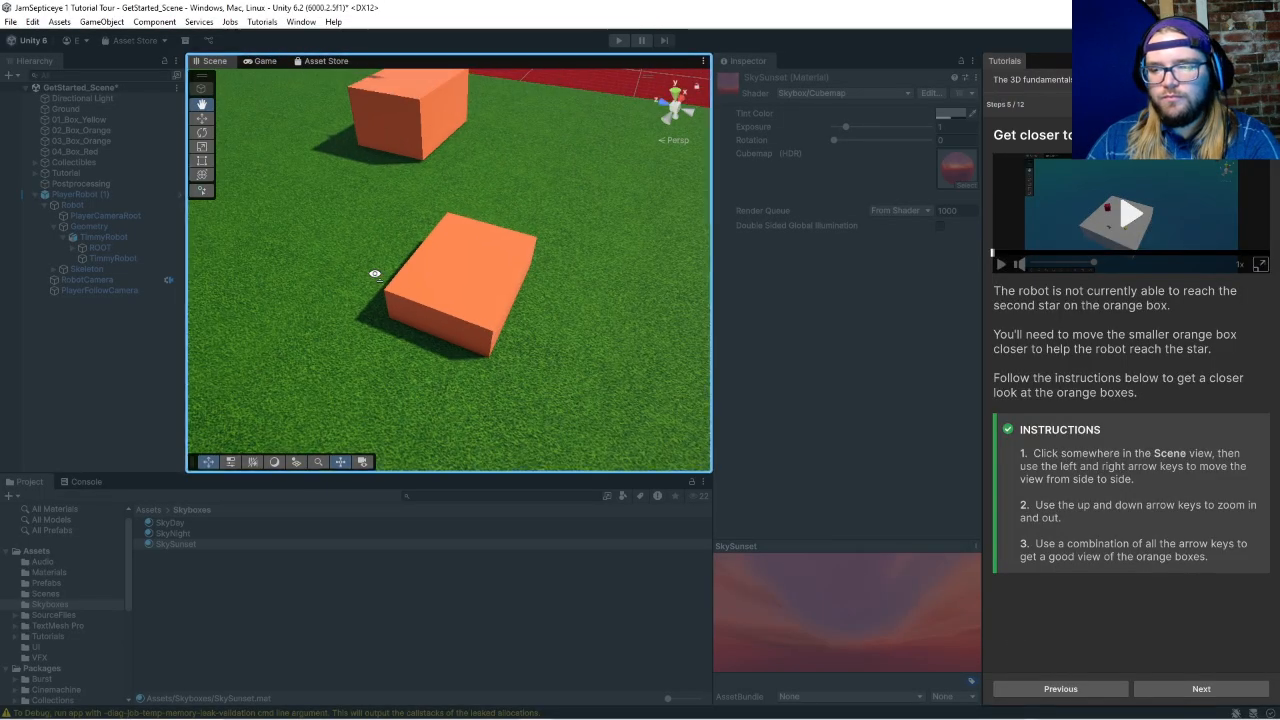
# Step: Move the scene view in, out and from side to side until both orange boxes and the star are framed
pyautogui.press('Down')
pyautogui.press('Down')
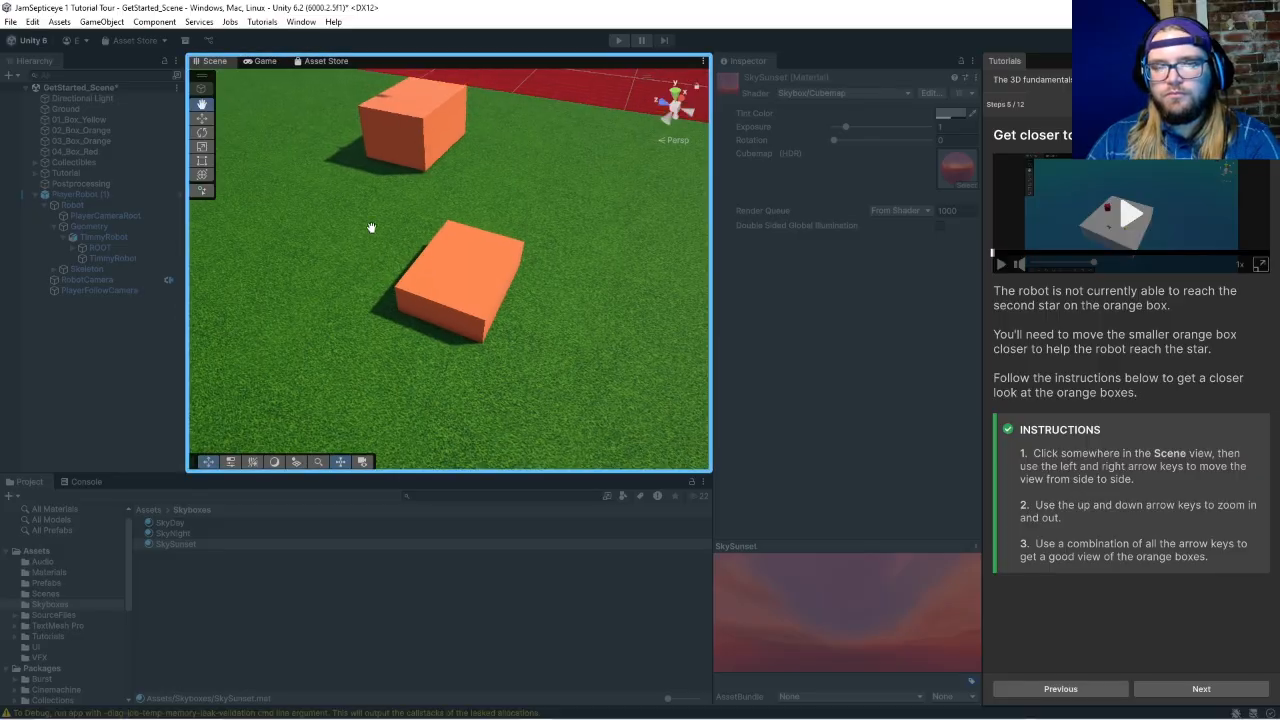
pyautogui.press('Up')
pyautogui.press('Up')
pyautogui.press('Right')
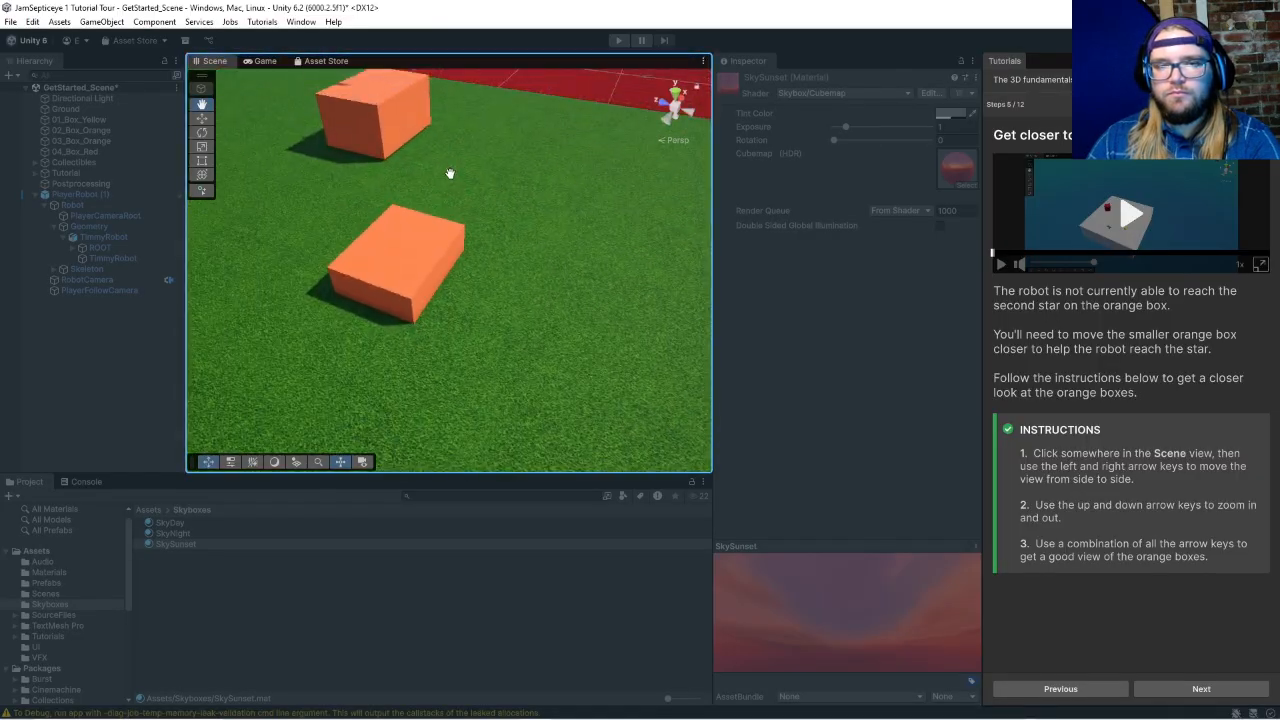
pyautogui.press('Left')
pyautogui.press('Left')
pyautogui.press('Left')
pyautogui.press('Right')
pyautogui.press('Right')
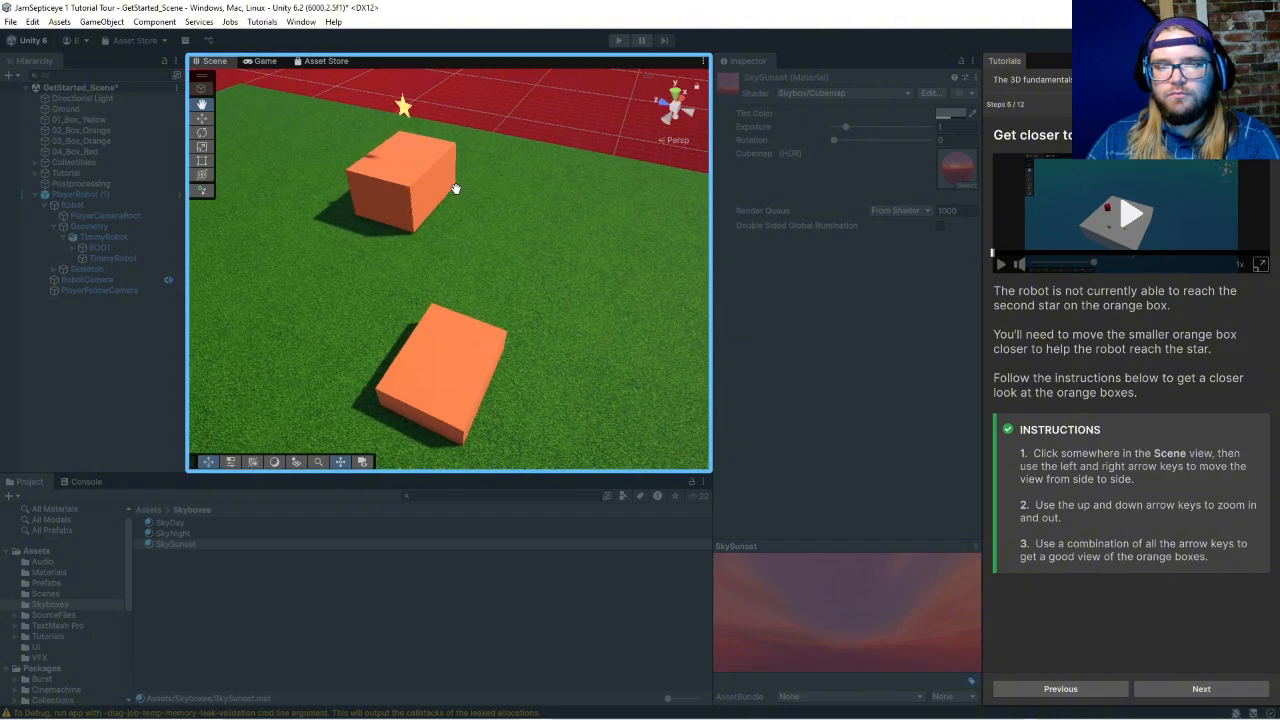
# Step: Advance to the tool exercise, activate the Move tool, and continue to the exercise on moving the orange box
pyautogui.click(1201, 688)
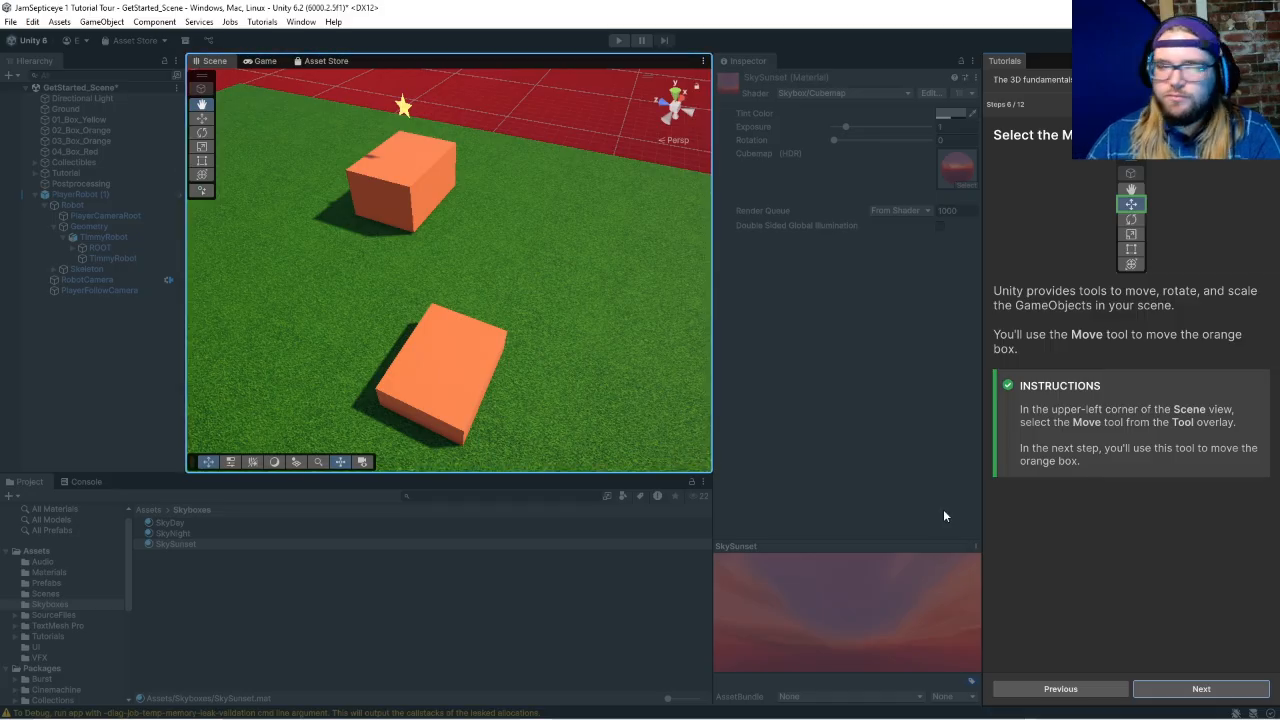
pyautogui.click(202, 119)
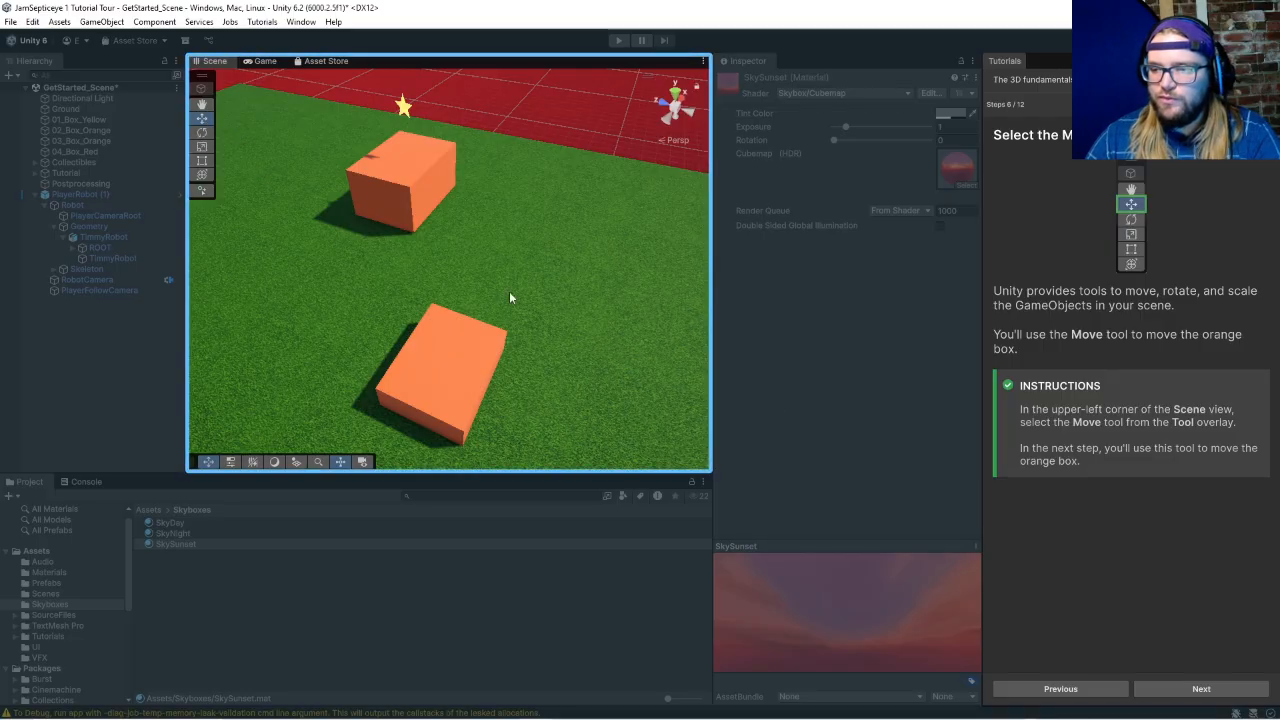
pyautogui.click(1200, 688)
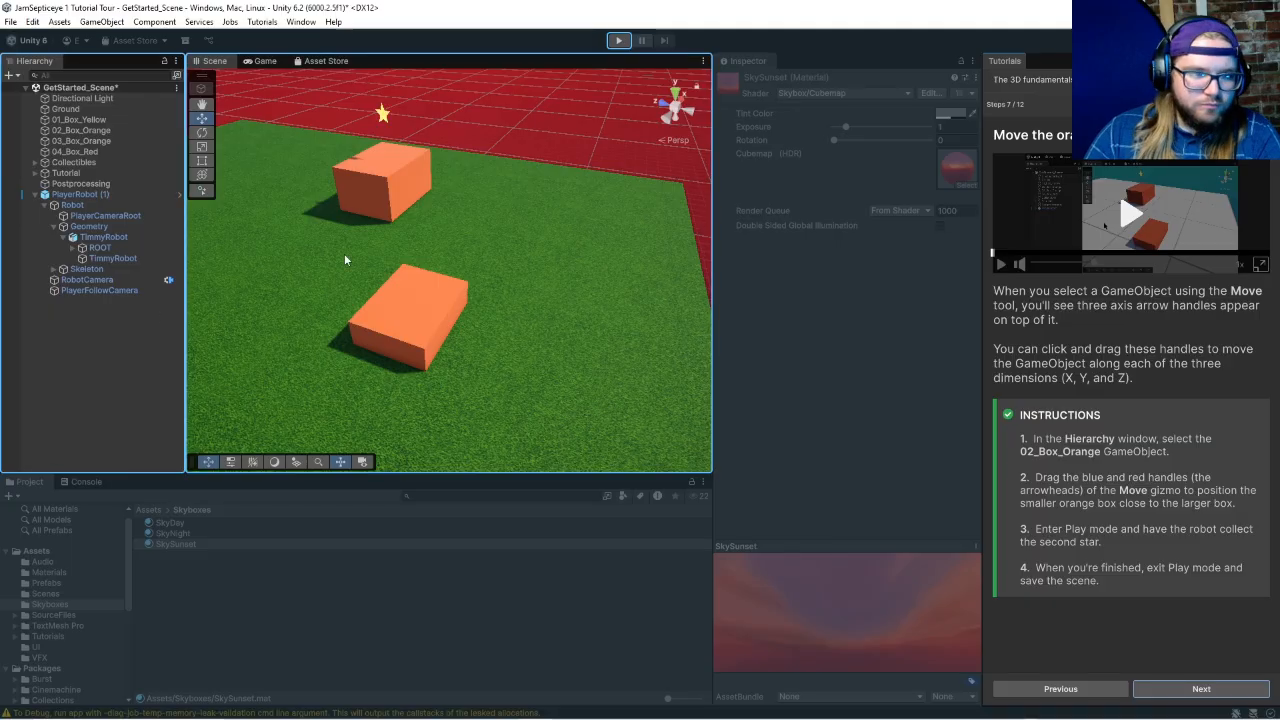
# Step: Move 02_Box_Orange up against the larger orange box, to about X 4.14, Z -4.12
pyautogui.click(84, 130)
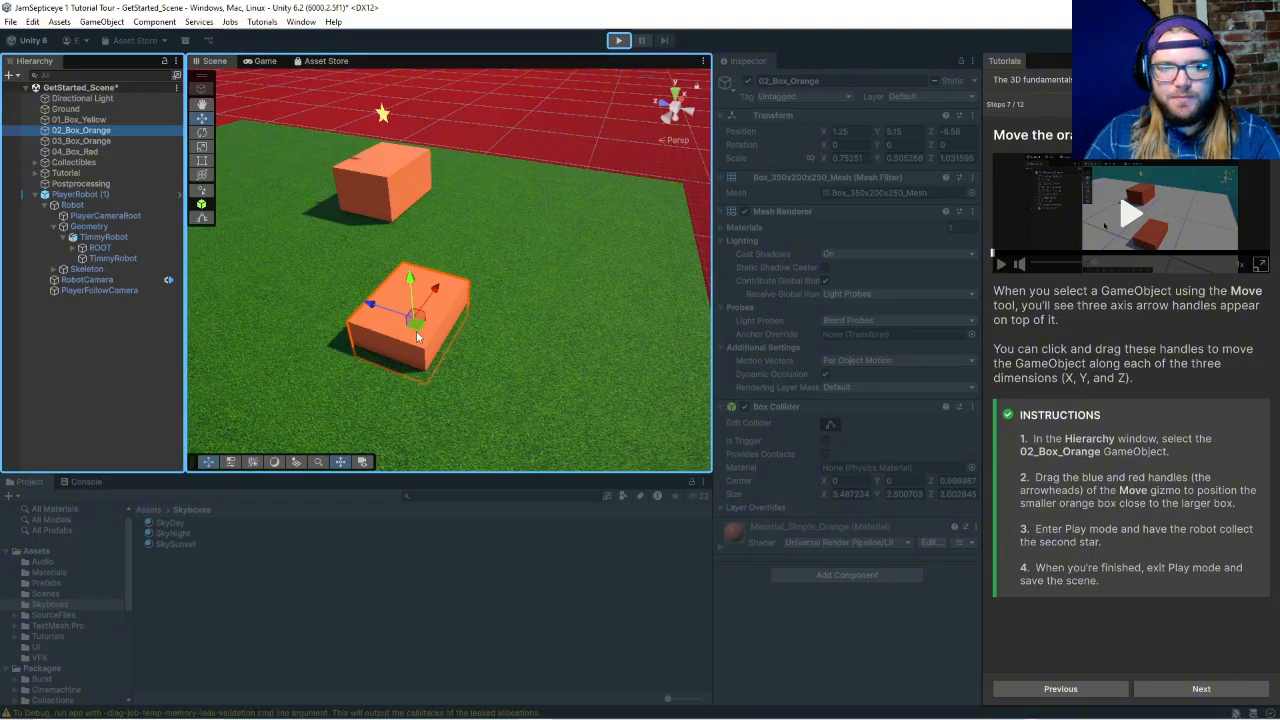
pyautogui.moveTo(378, 307); pyautogui.dragTo(337, 189)
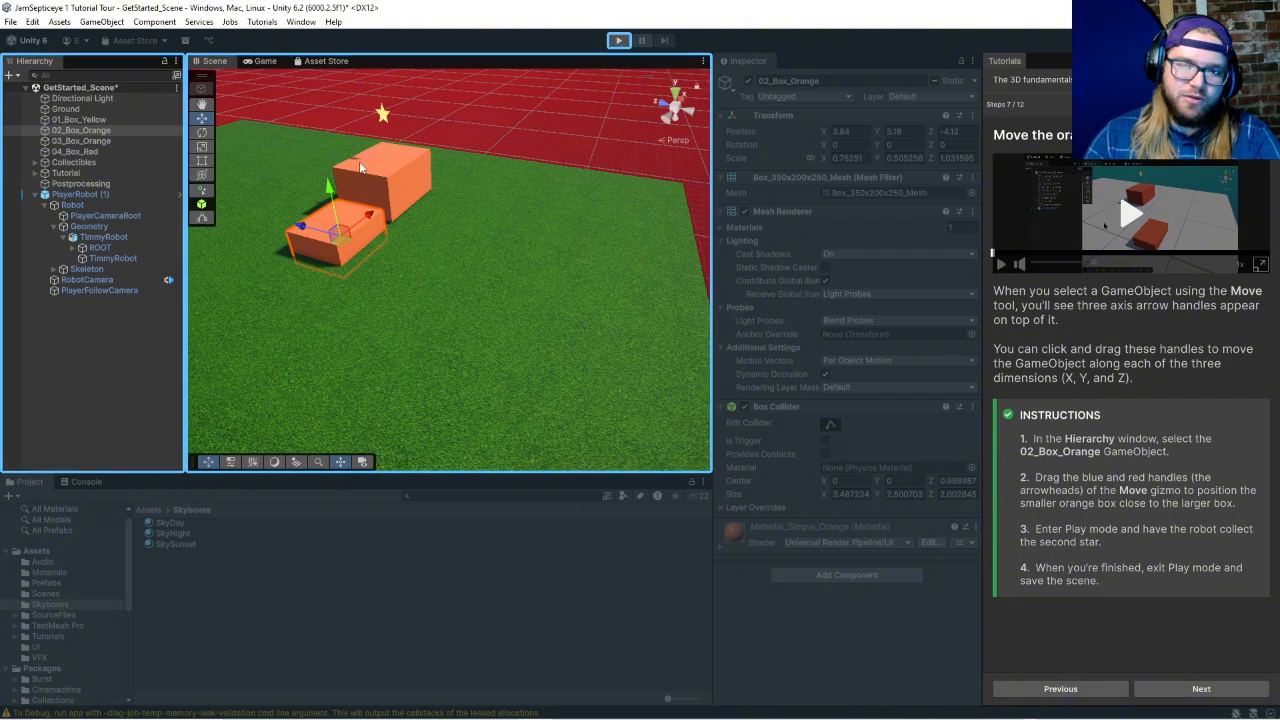
pyautogui.moveTo(368, 216); pyautogui.dragTo(373, 213)
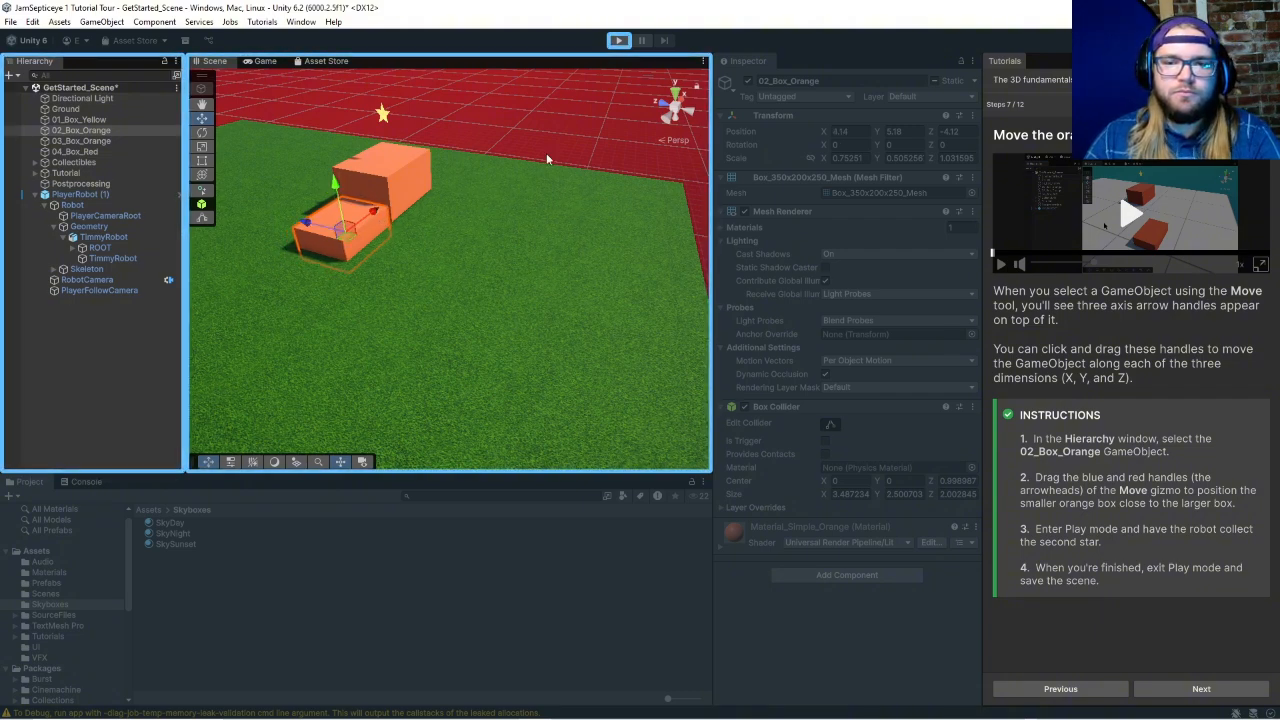
# Step: Select the robot in the scene and enter Play mode
pyautogui.click(619, 41)
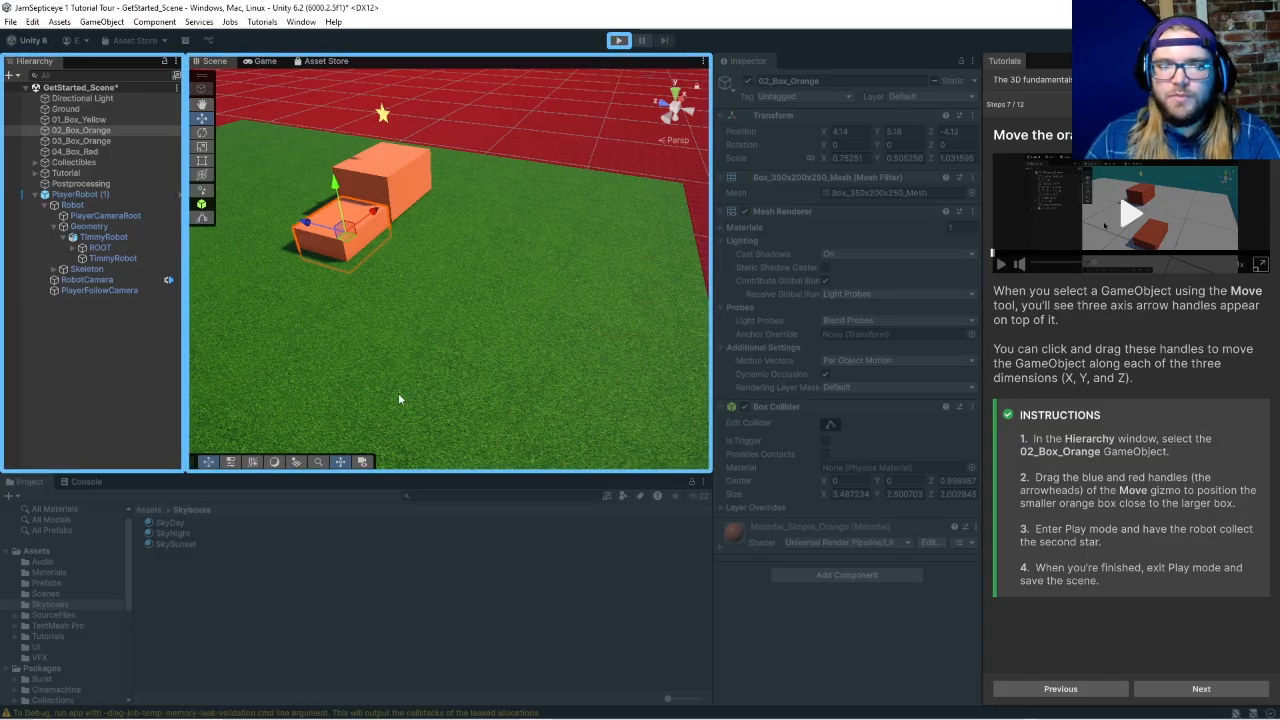
pyautogui.scroll(-5, 412, 375)
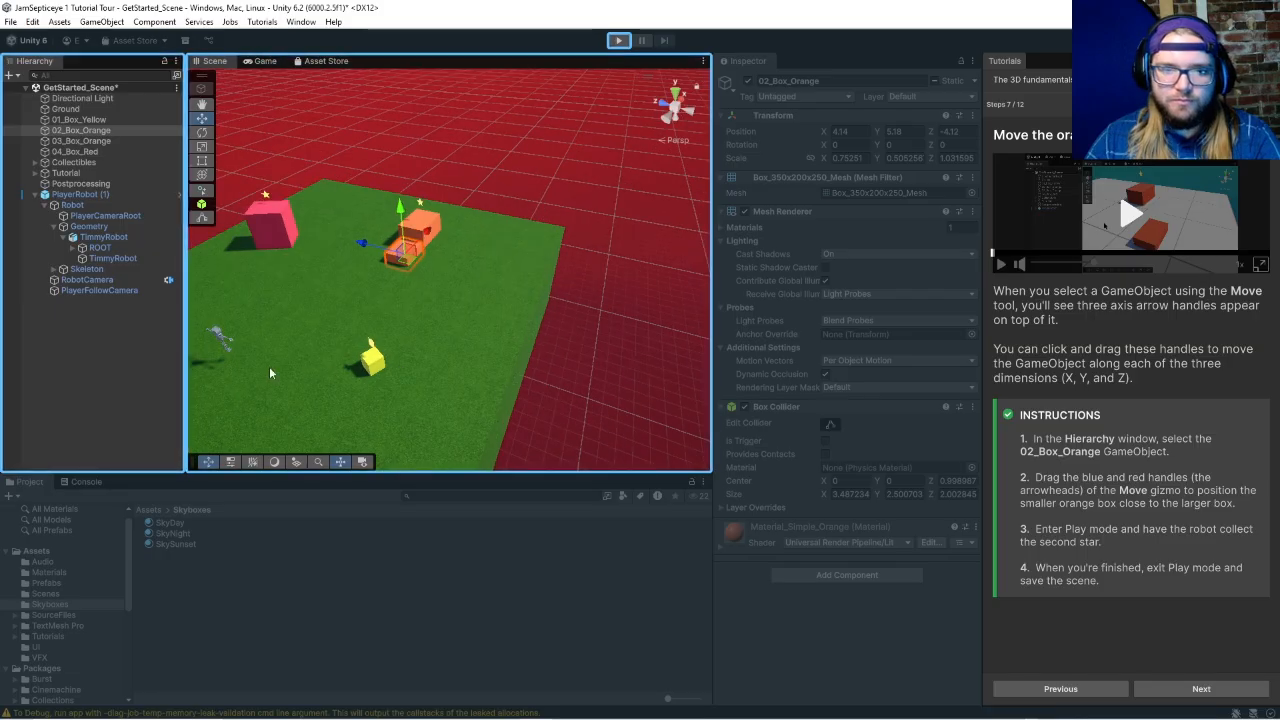
pyautogui.click(221, 338)
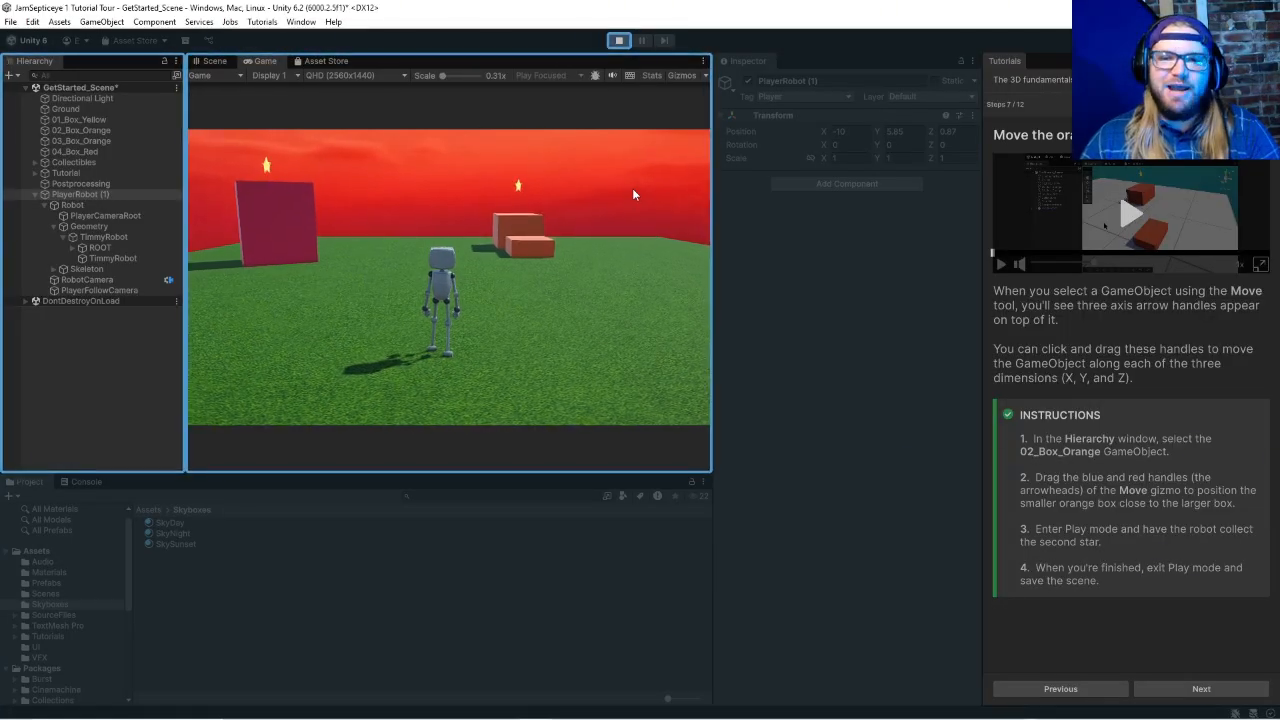
# Step: Run the robot to the orange boxes and jump from the smaller onto the larger one to collect the second star
pyautogui.click(632, 188)
pyautogui.press('d')
pyautogui.press('w')
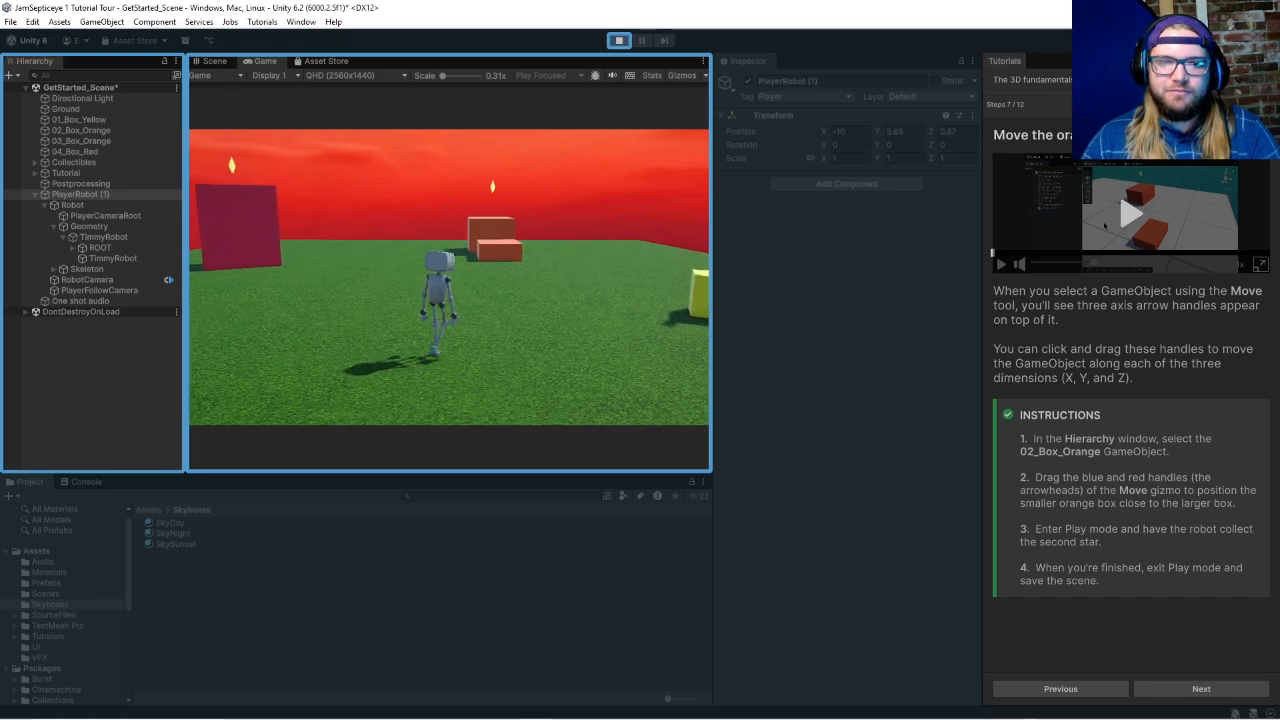
pyautogui.press('d')
pyautogui.press('w')
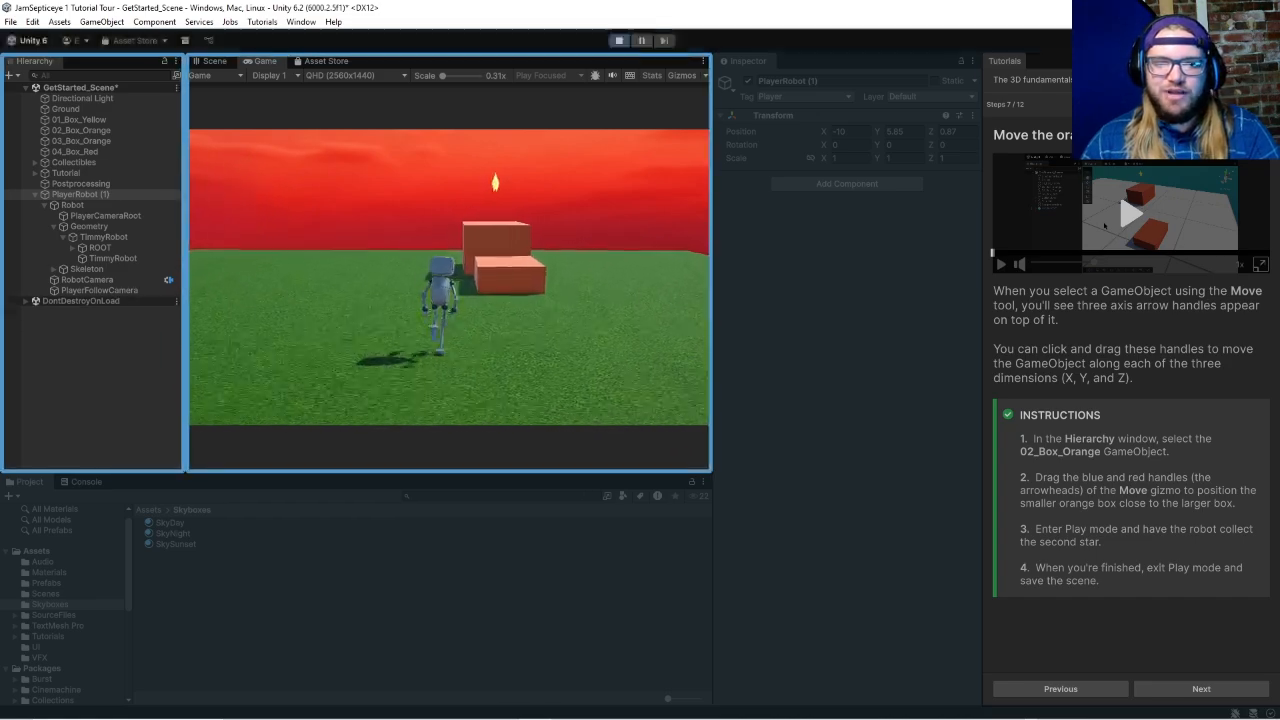
pyautogui.press('space')
pyautogui.press('w')
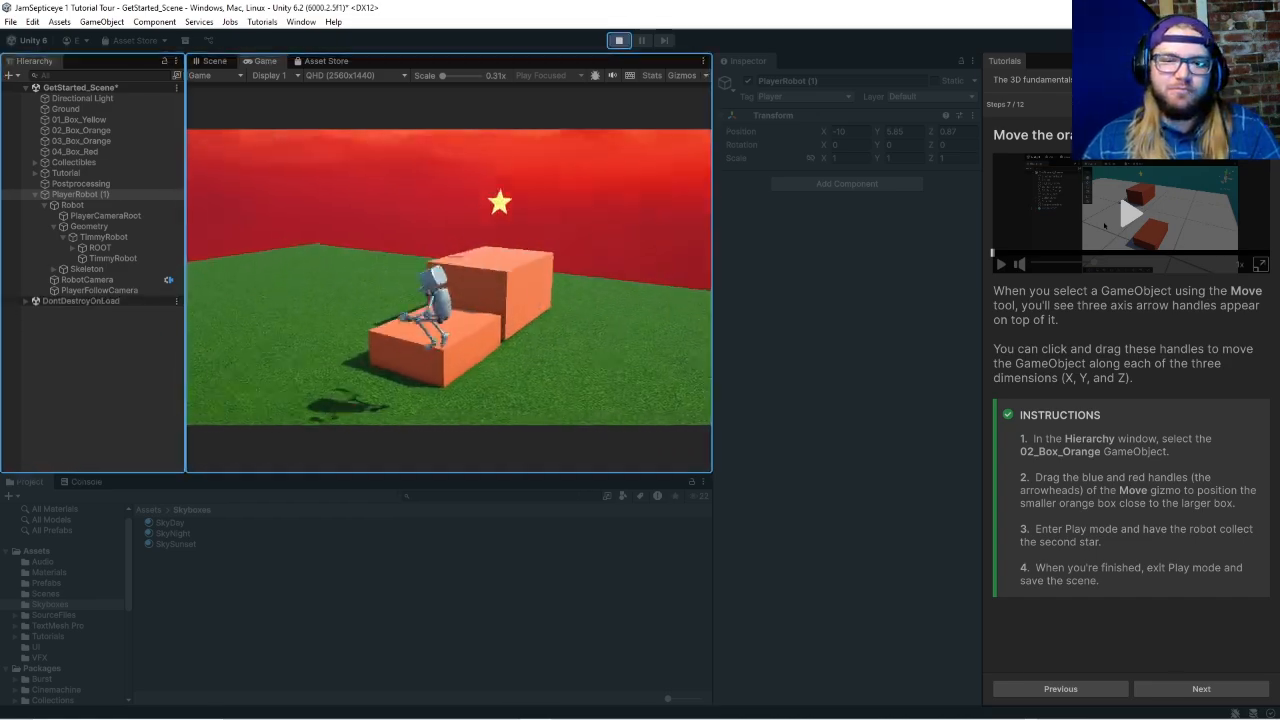
pyautogui.press('space')
pyautogui.press('w')
pyautogui.press('space')
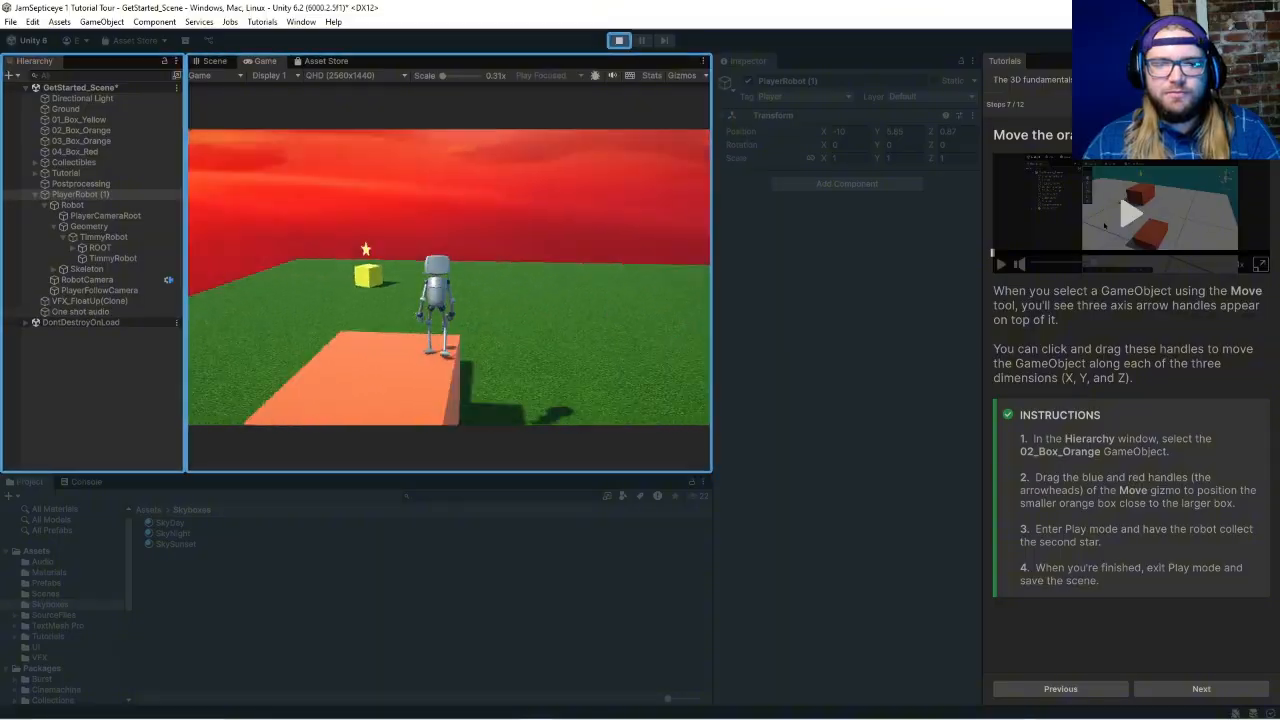
# Step: Bring the robot back down onto the smaller orange box, look around it, and exit Play mode
pyautogui.press('w')
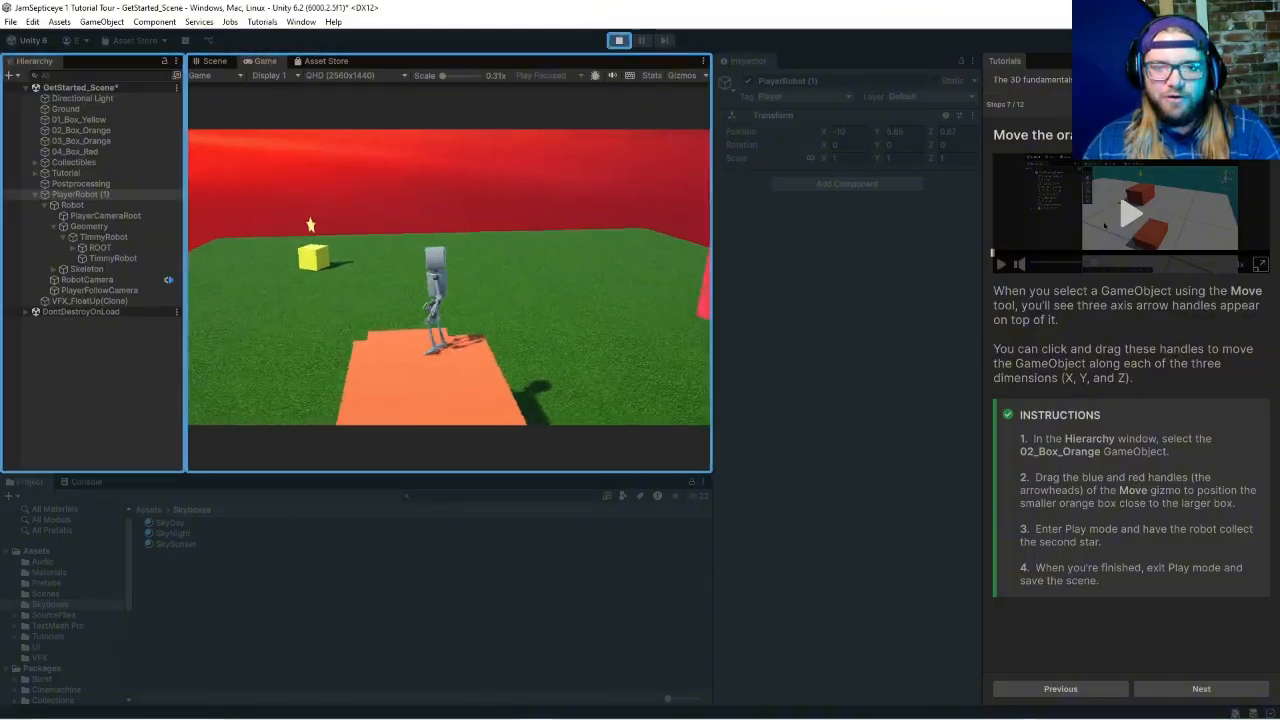
pyautogui.press('a')
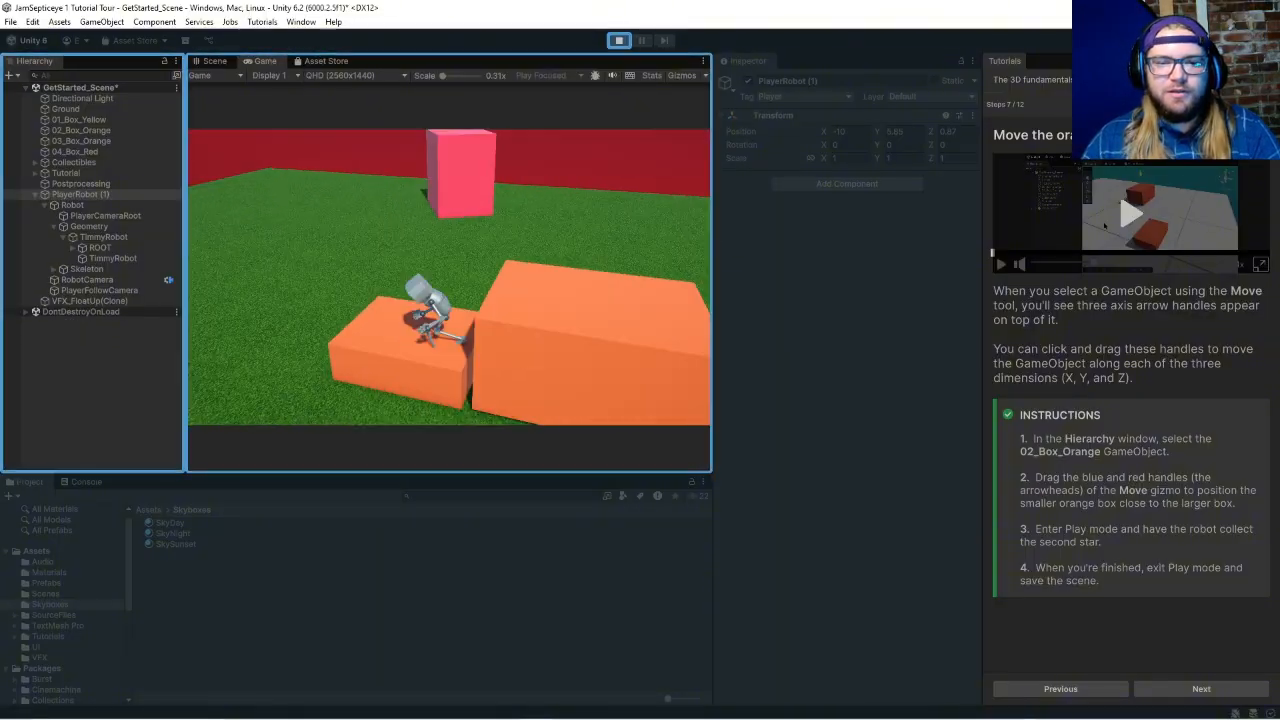
pyautogui.press('a')
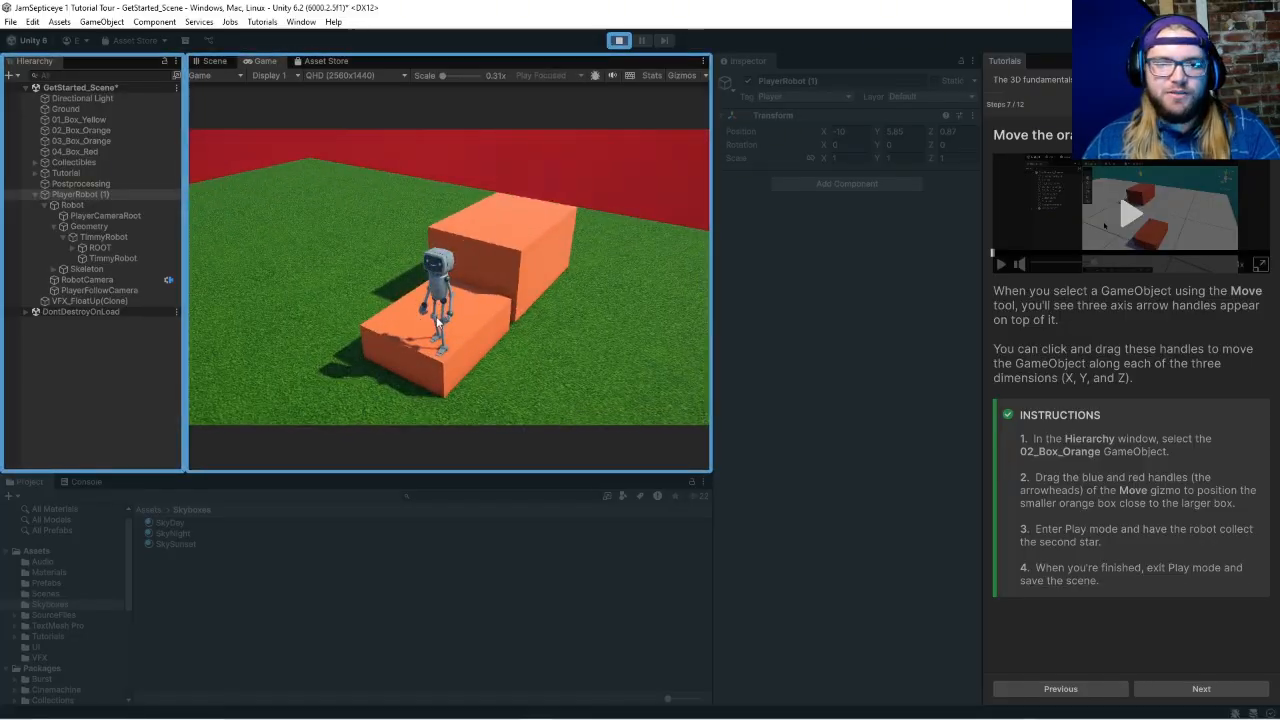
pyautogui.click(383, 271)
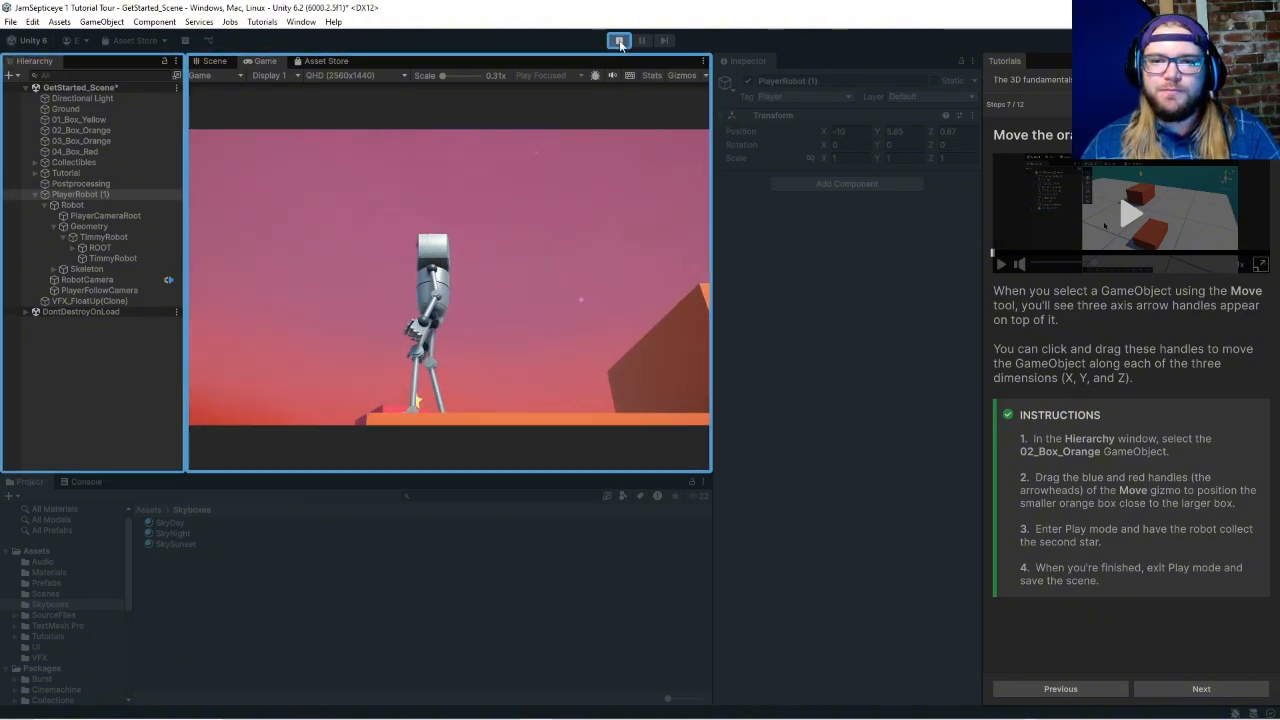
pyautogui.click(619, 41)
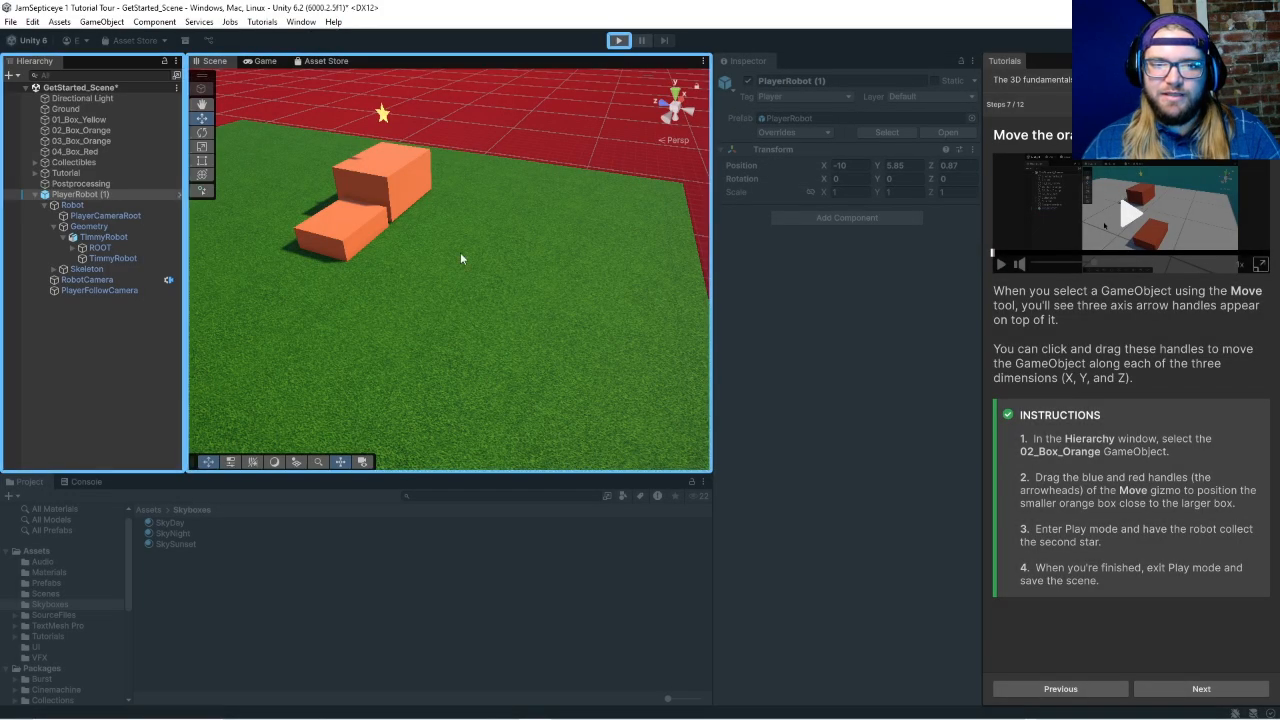
# Step: Advance to the stairs exercise, place the Stairs prefab on the ground near the red box, and continue to the rotation exercise
pyautogui.click(1199, 689)
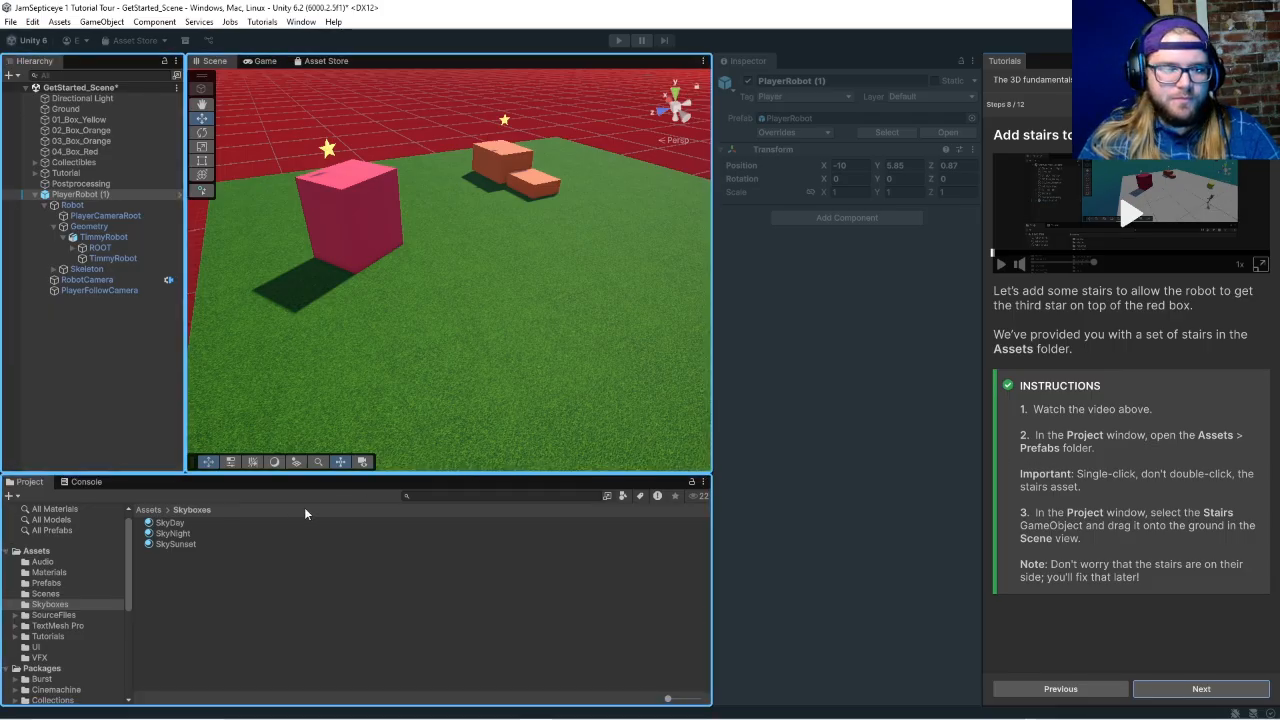
pyautogui.click(46, 583)
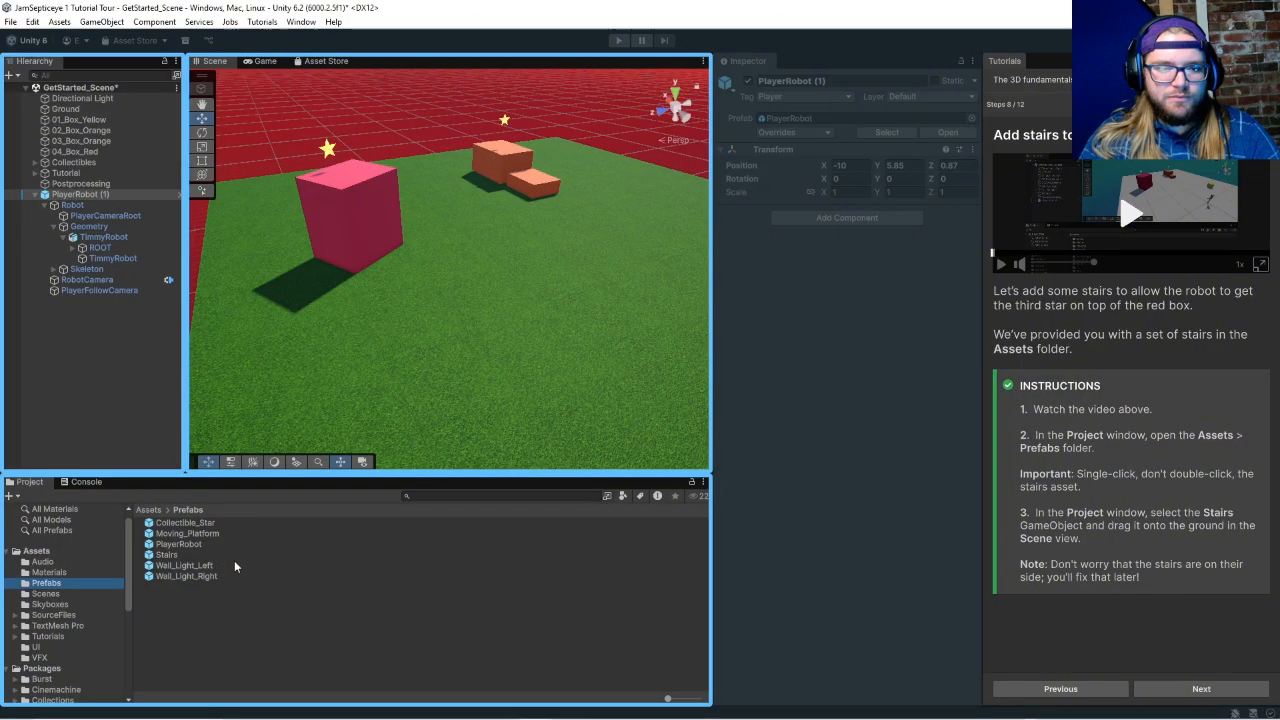
pyautogui.click(169, 556)
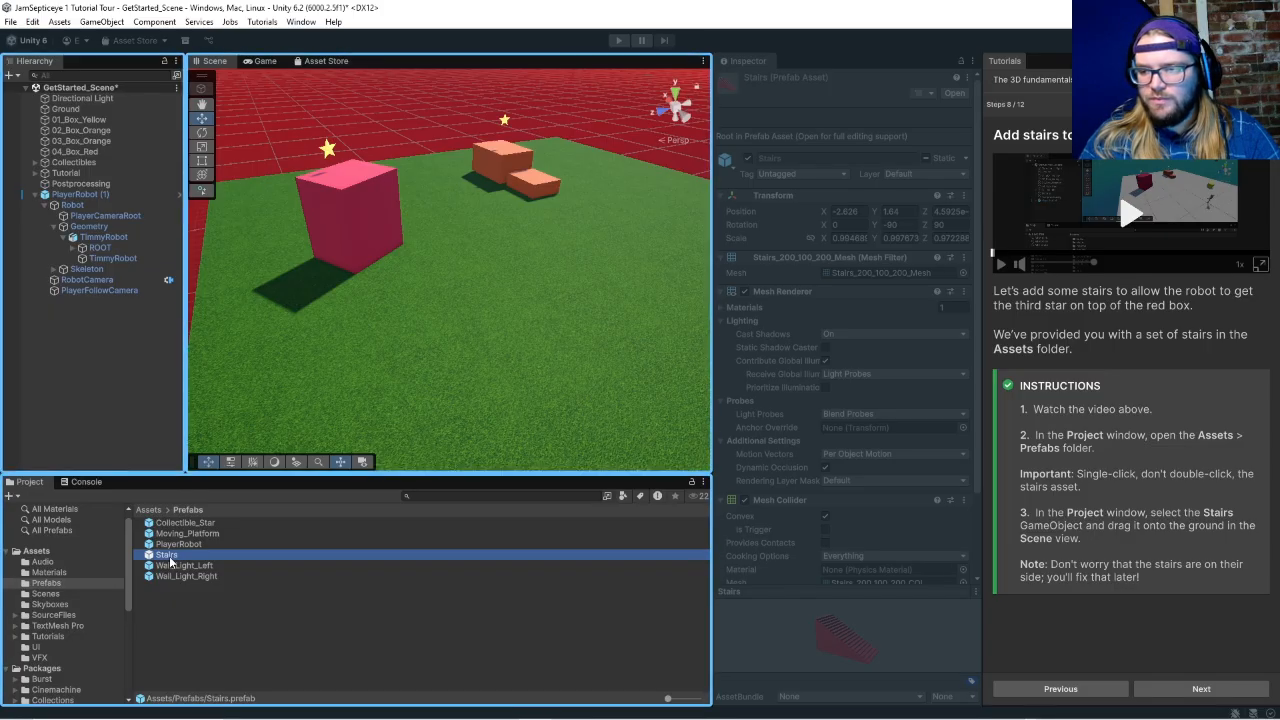
pyautogui.moveTo(170, 558); pyautogui.dragTo(462, 332)
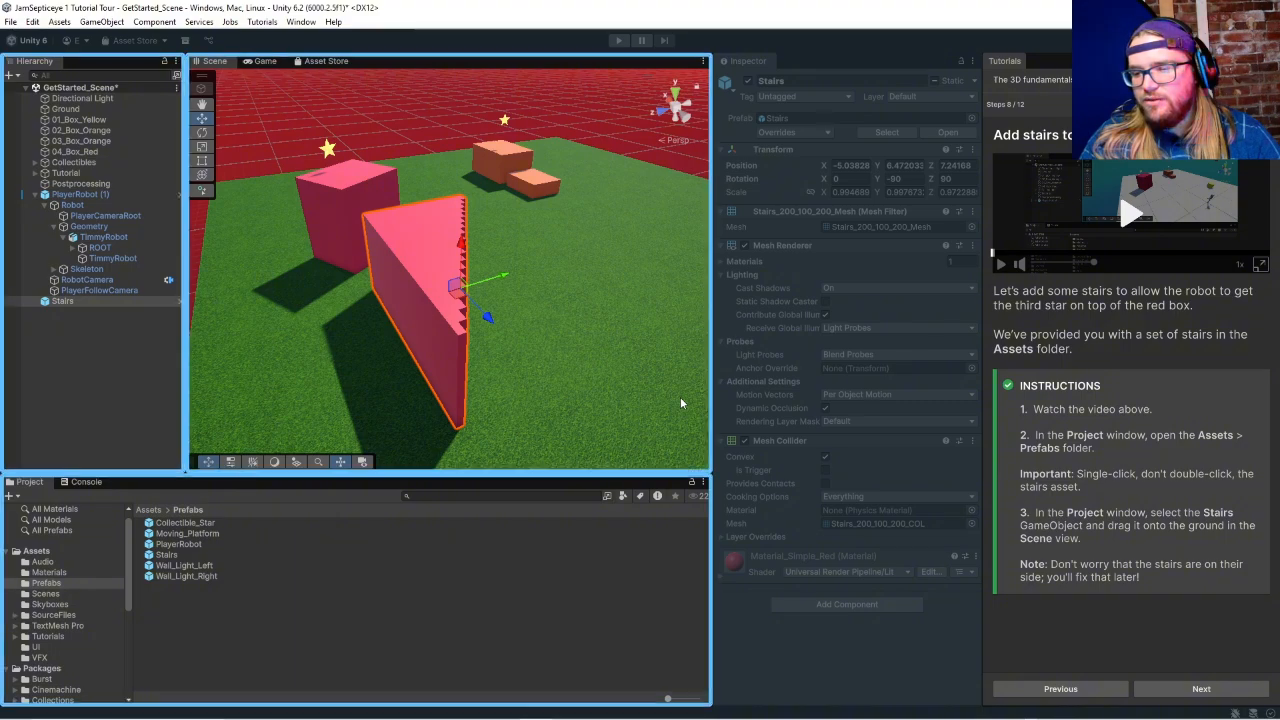
pyautogui.click(1201, 689)
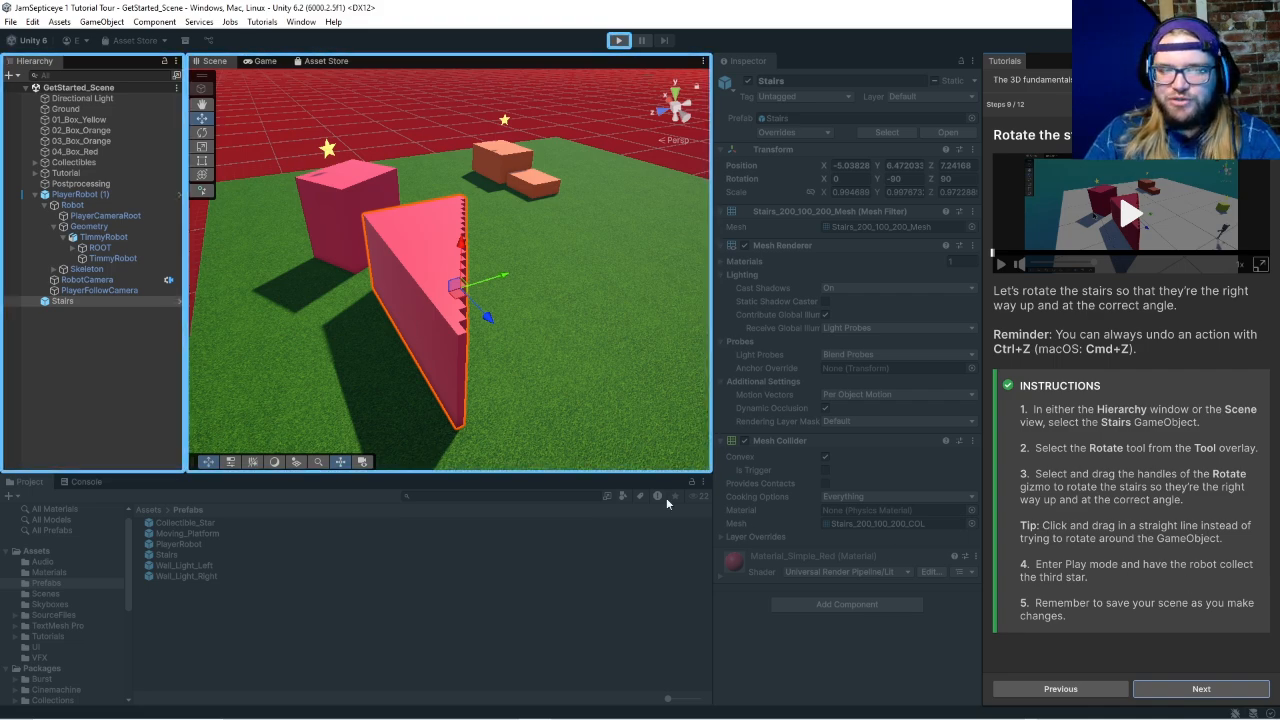
# Step: Move the stairs to about X -4.71, Y 7.22, and rotate them upright with their tall end toward the red box
pyautogui.moveTo(465, 255); pyautogui.dragTo(518, 251)
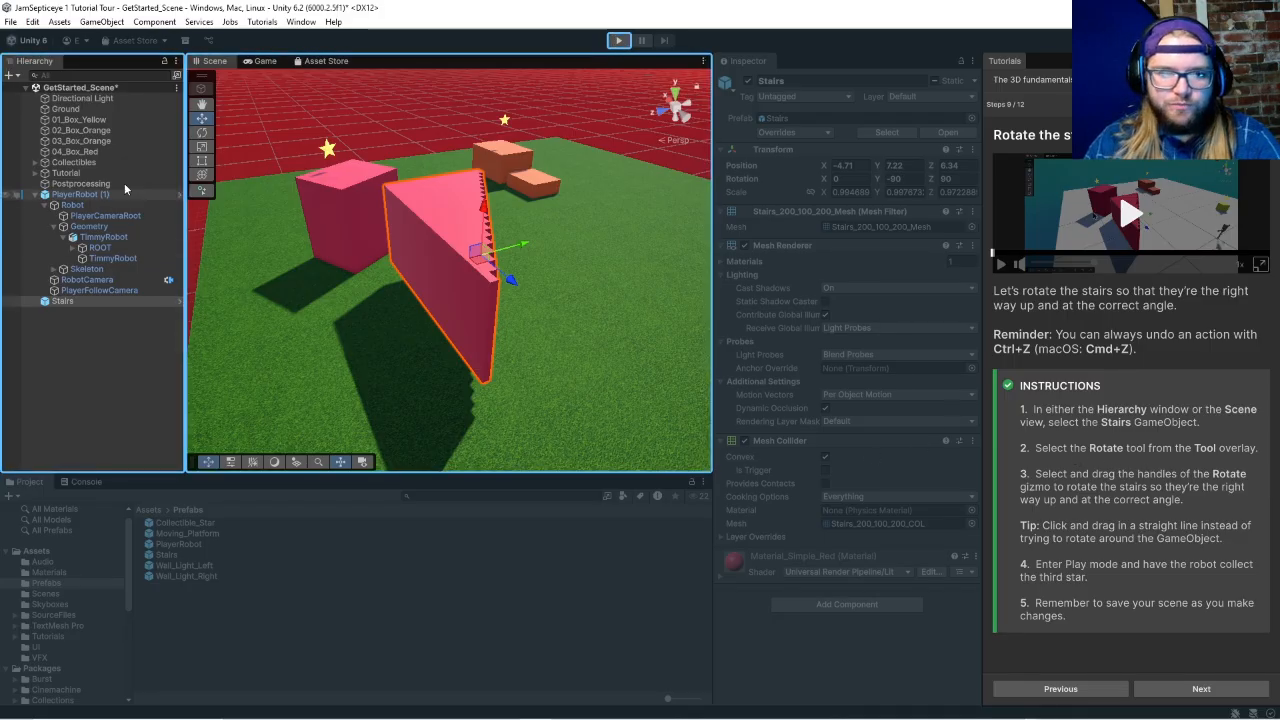
pyautogui.click(203, 133)
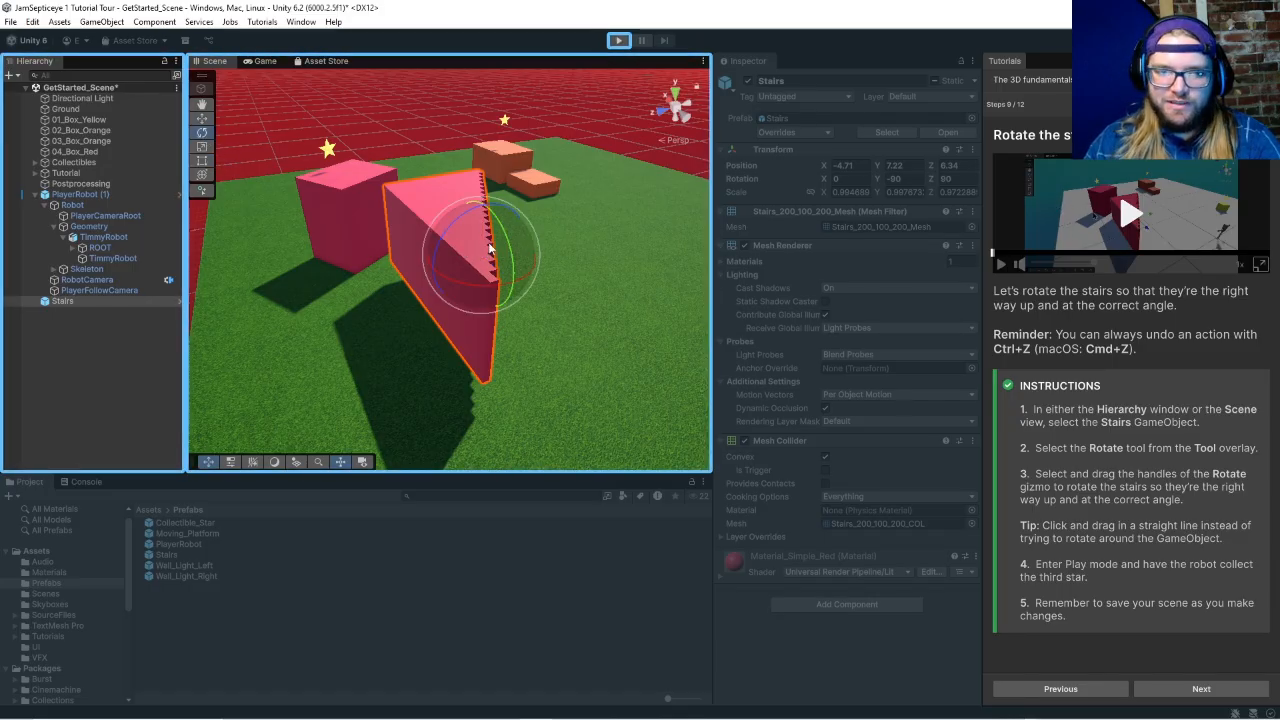
pyautogui.moveTo(490, 249); pyautogui.dragTo(451, 219)
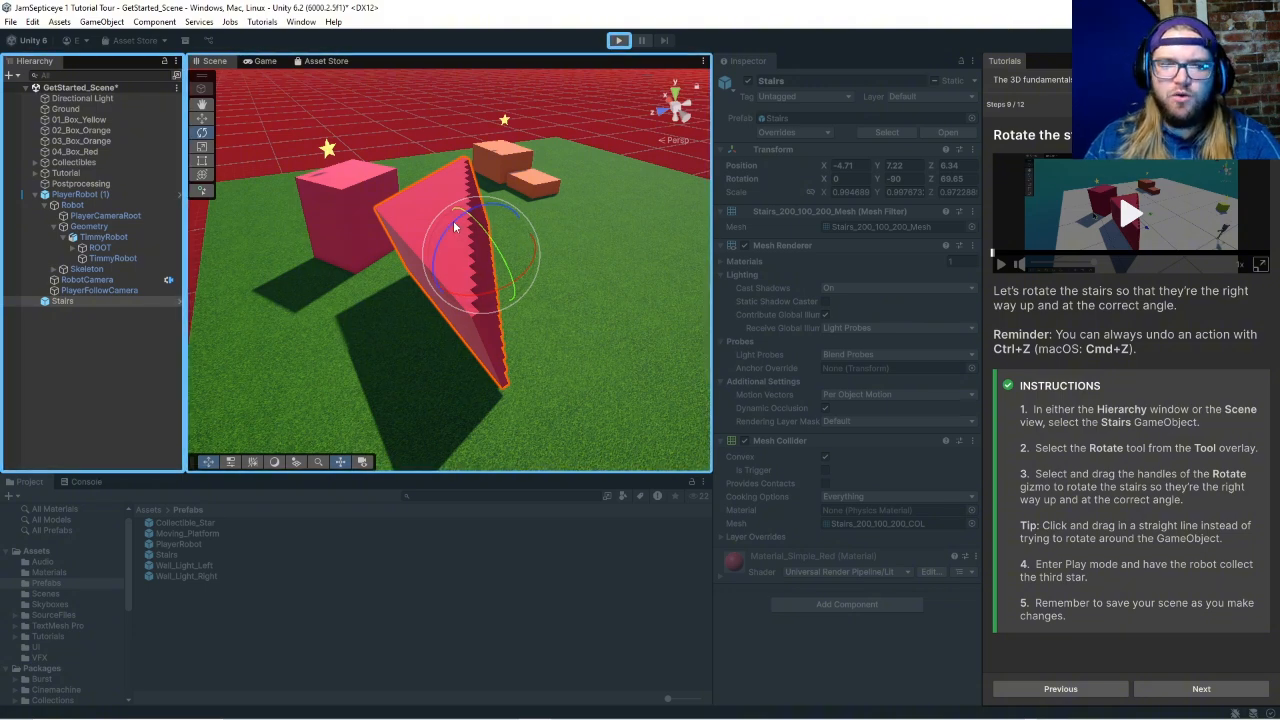
pyautogui.moveTo(453, 220); pyautogui.dragTo(429, 381)
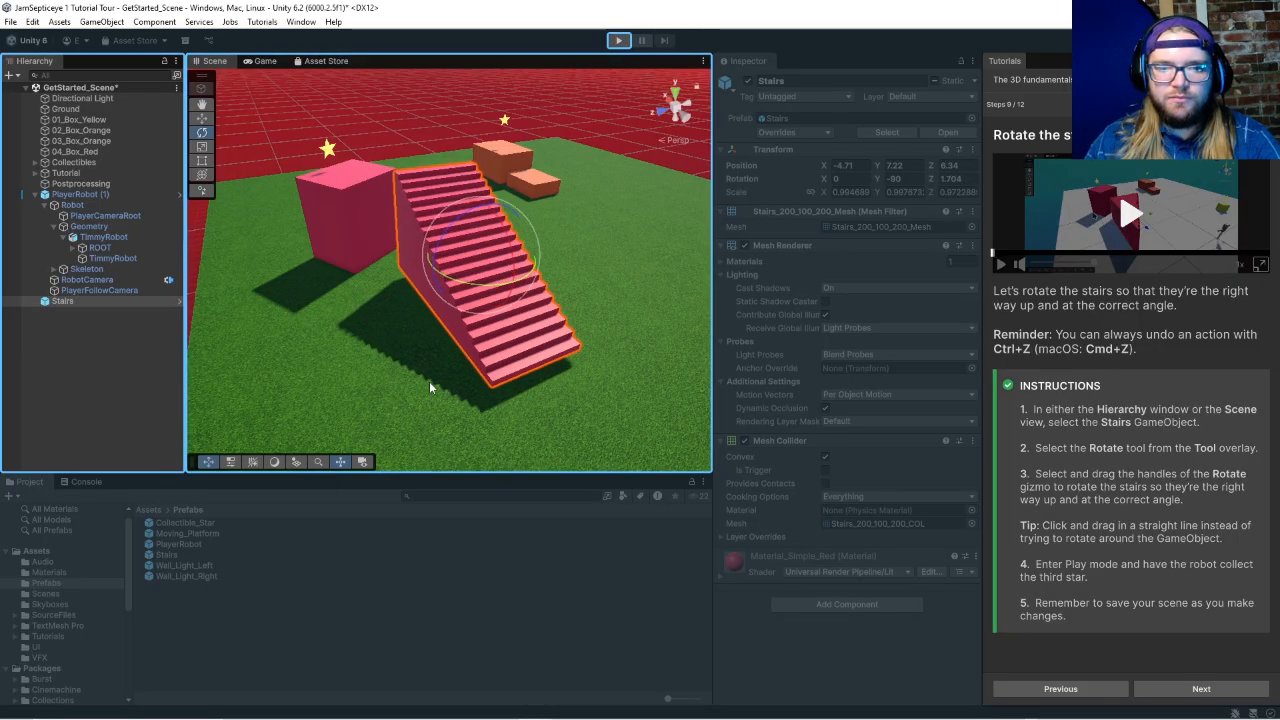
pyautogui.moveTo(475, 282); pyautogui.dragTo(547, 286)
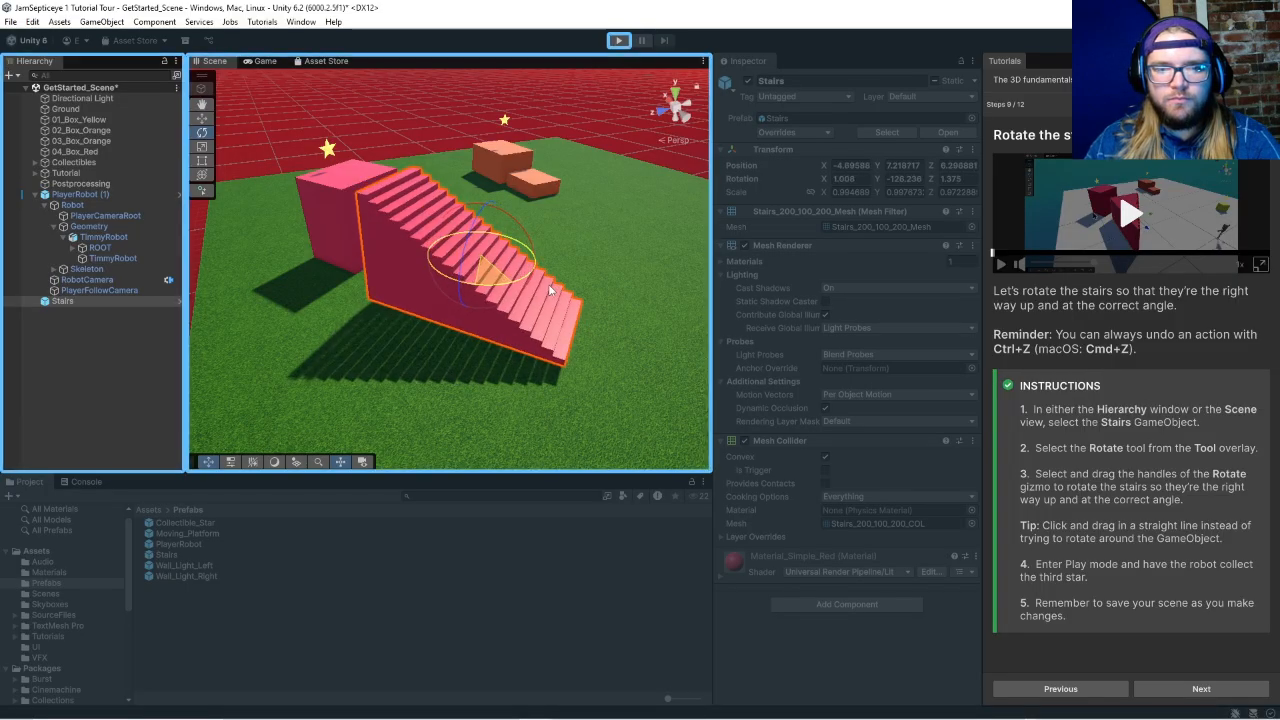
# Step: Examine from several angles how the rotated stairs sit above the ground and line up with the red box
pyautogui.click(203, 104)
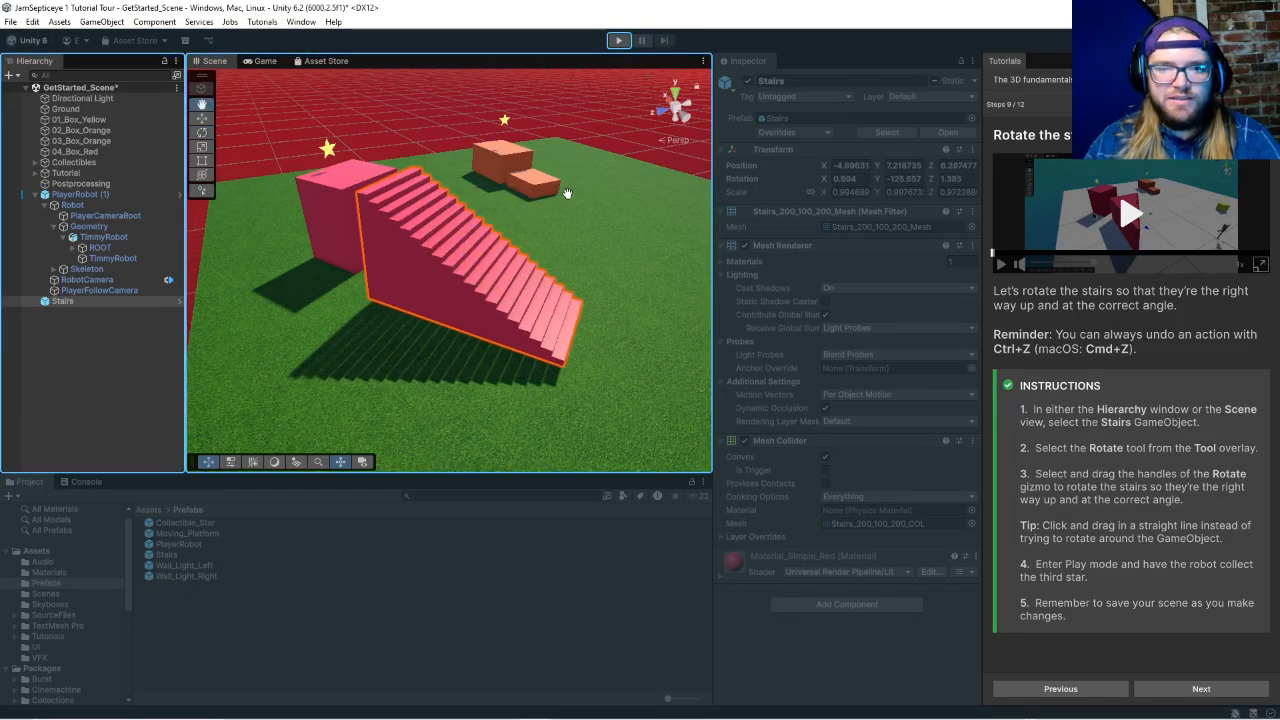
pyautogui.moveTo(521, 232); pyautogui.dragTo(514, 197)
pyautogui.scroll(5, 637, 283)
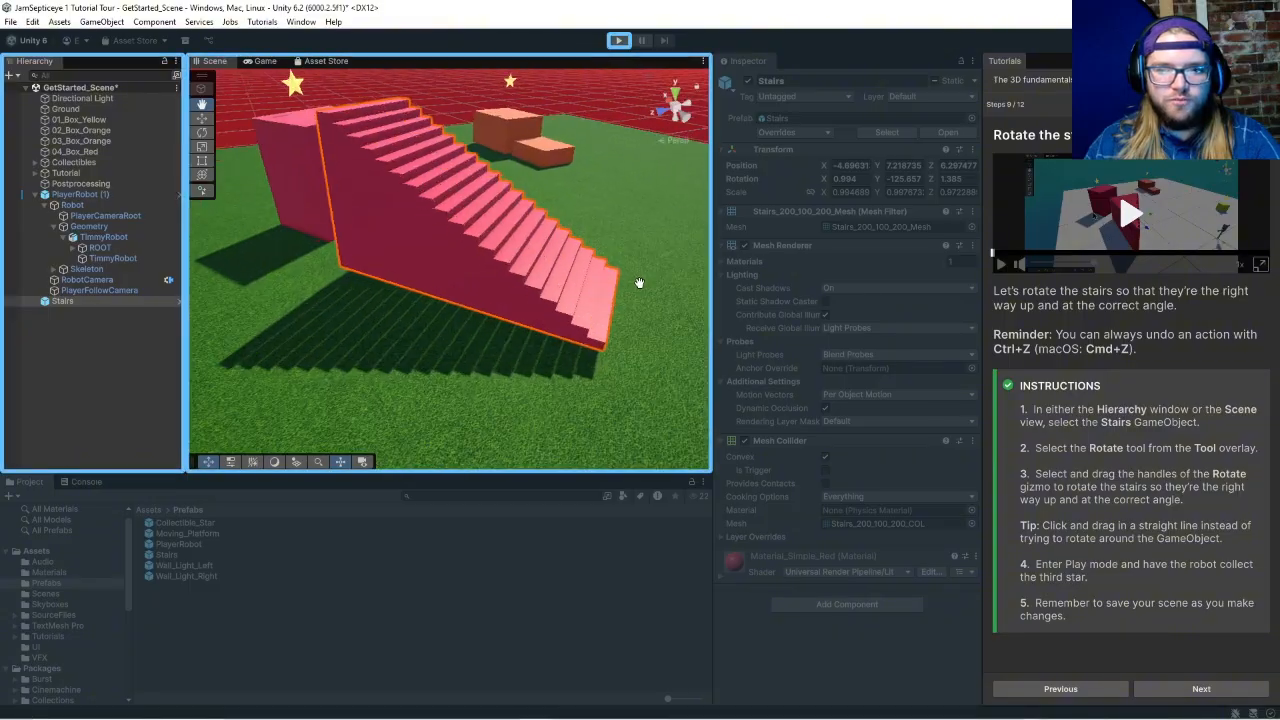
pyautogui.scroll(-3, 630, 230)
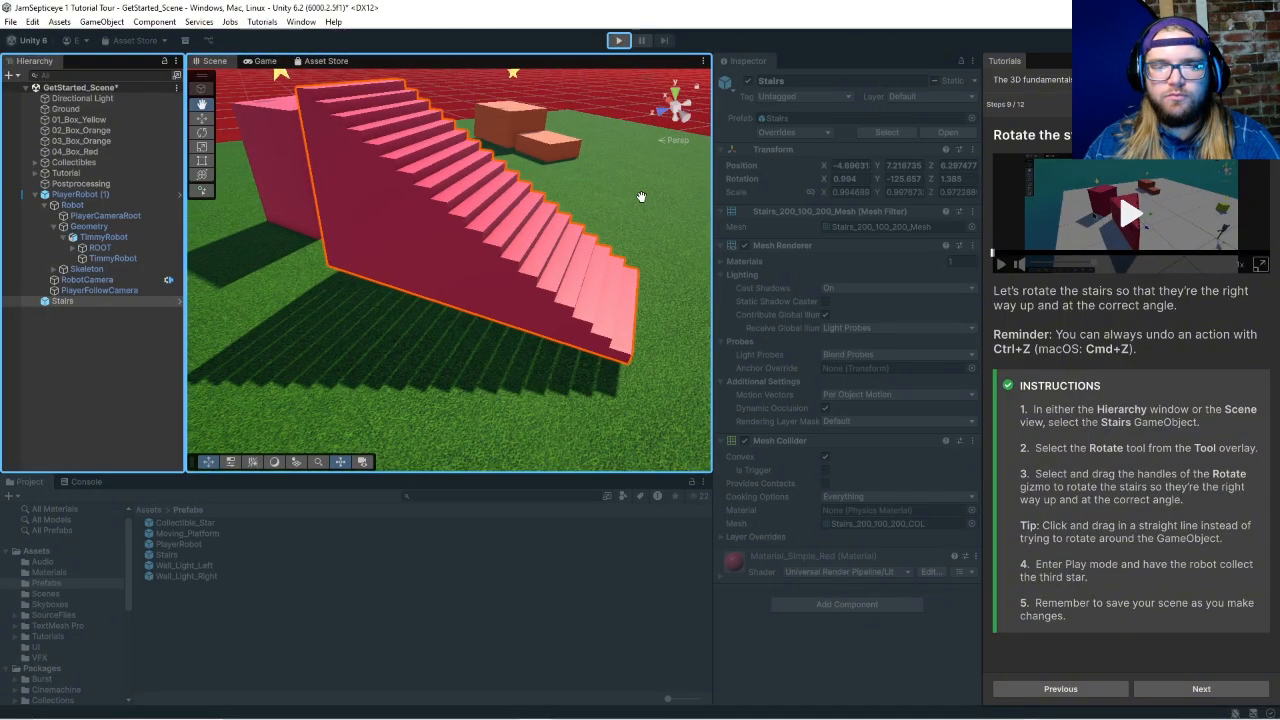
pyautogui.press('Left')
pyautogui.press('Right')
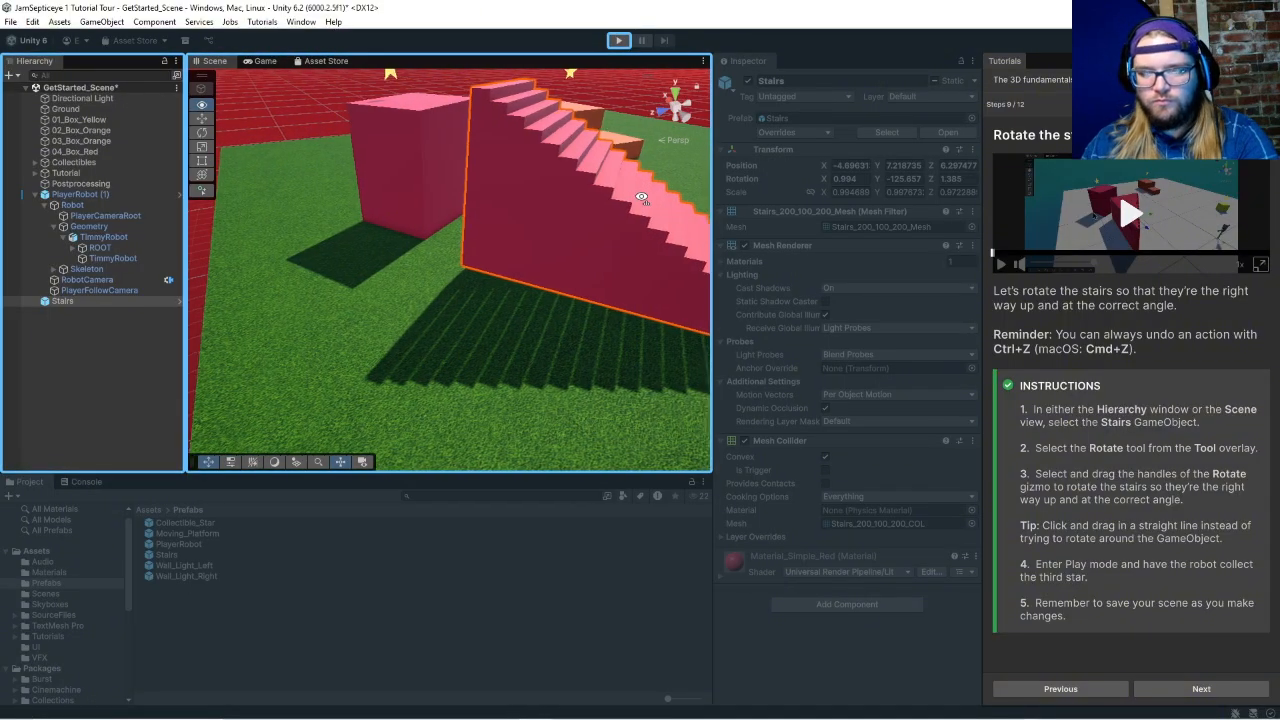
pyautogui.press('Left')
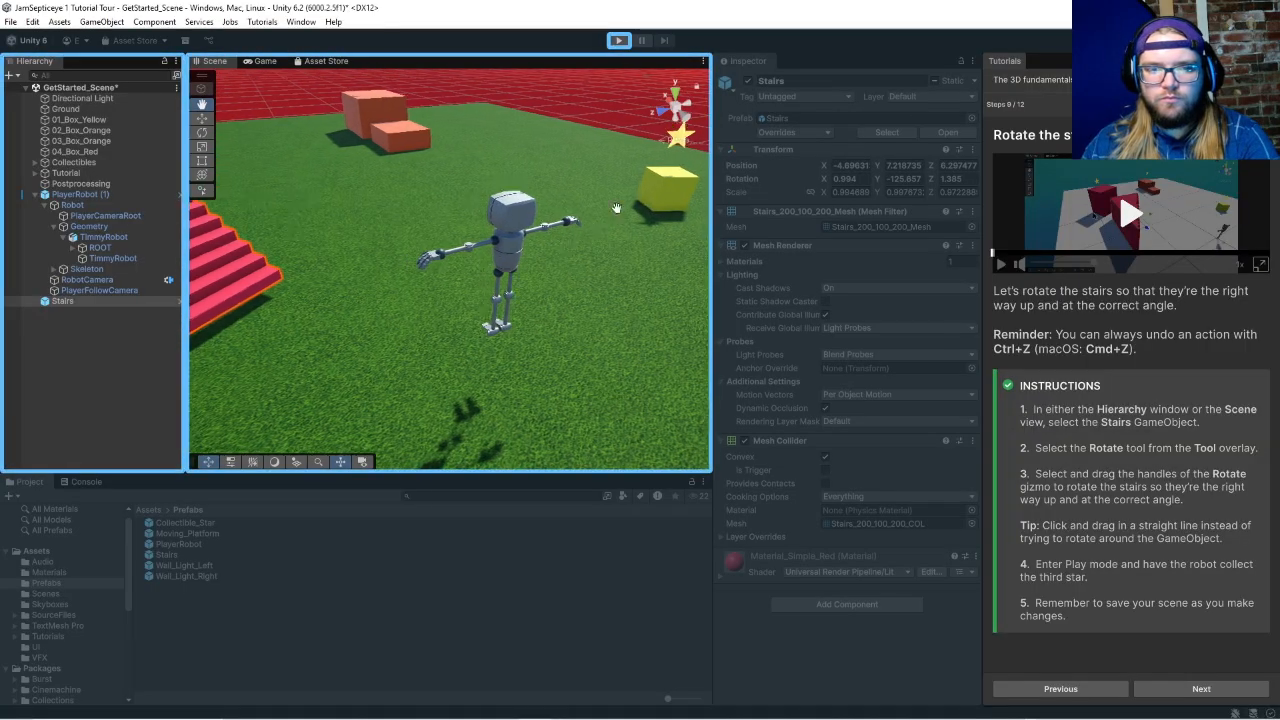
pyautogui.moveTo(260, 183); pyautogui.dragTo(291, 156)
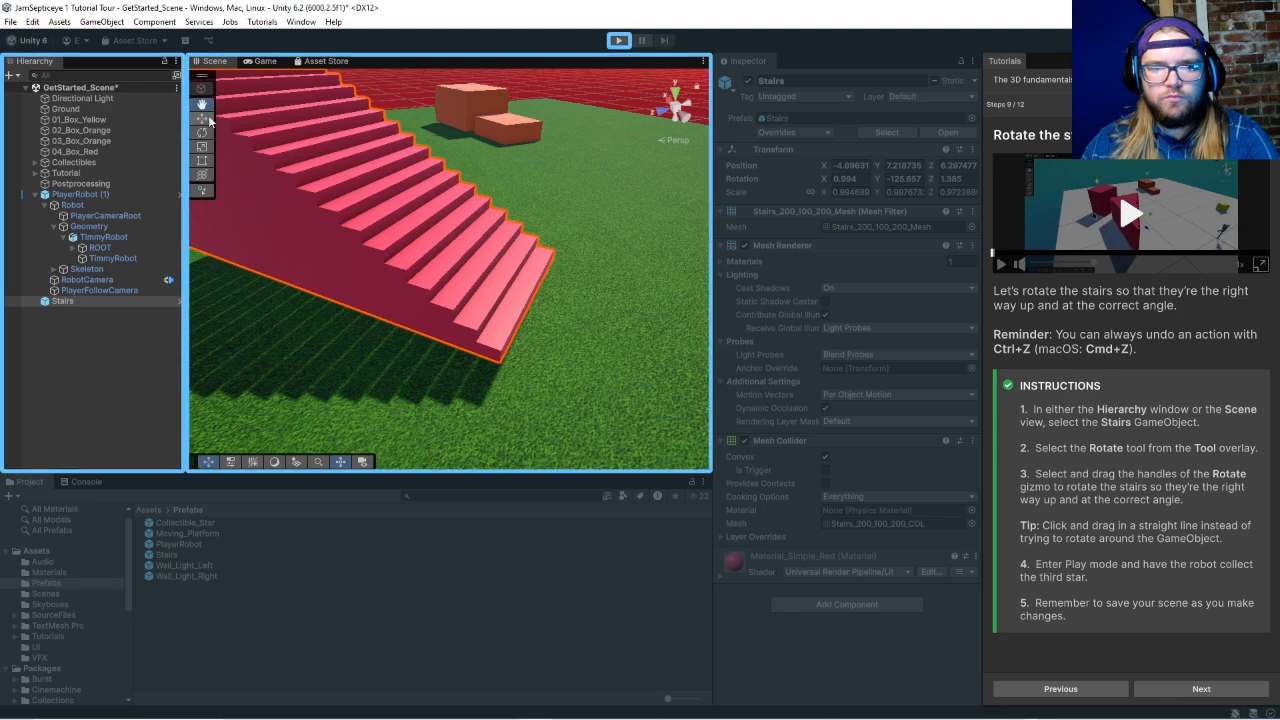
pyautogui.press('w')
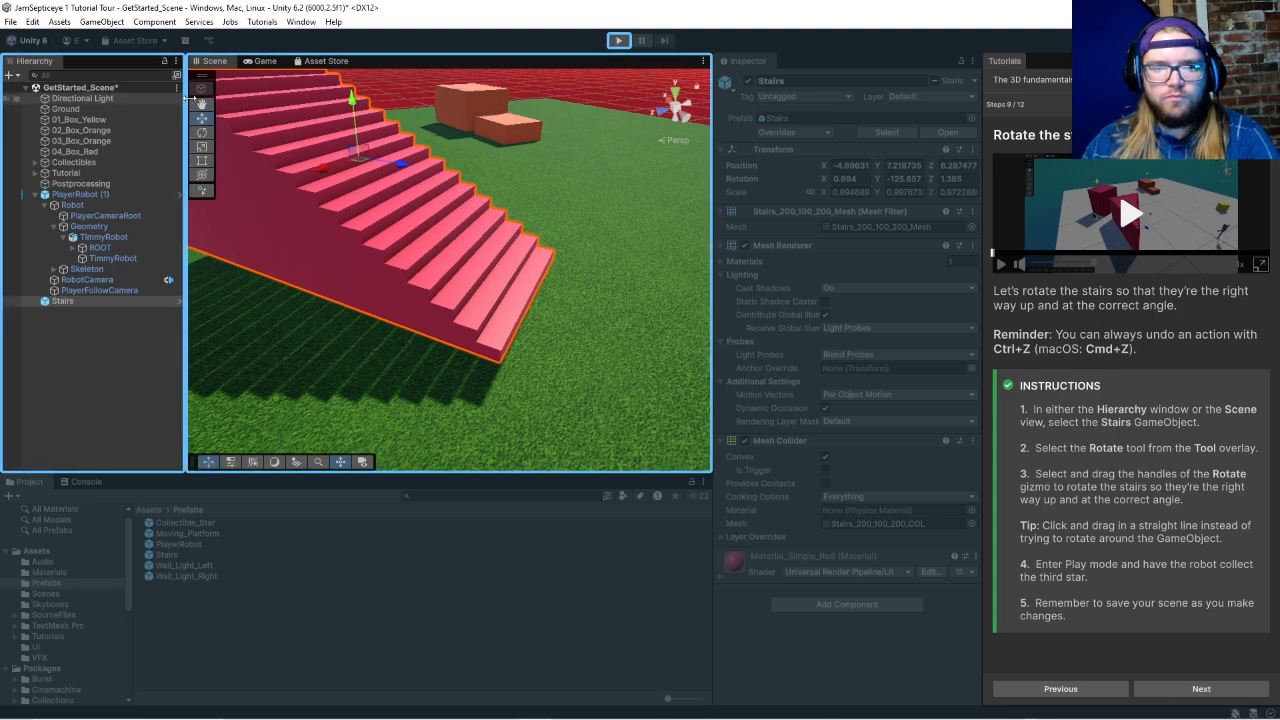
pyautogui.press('q')
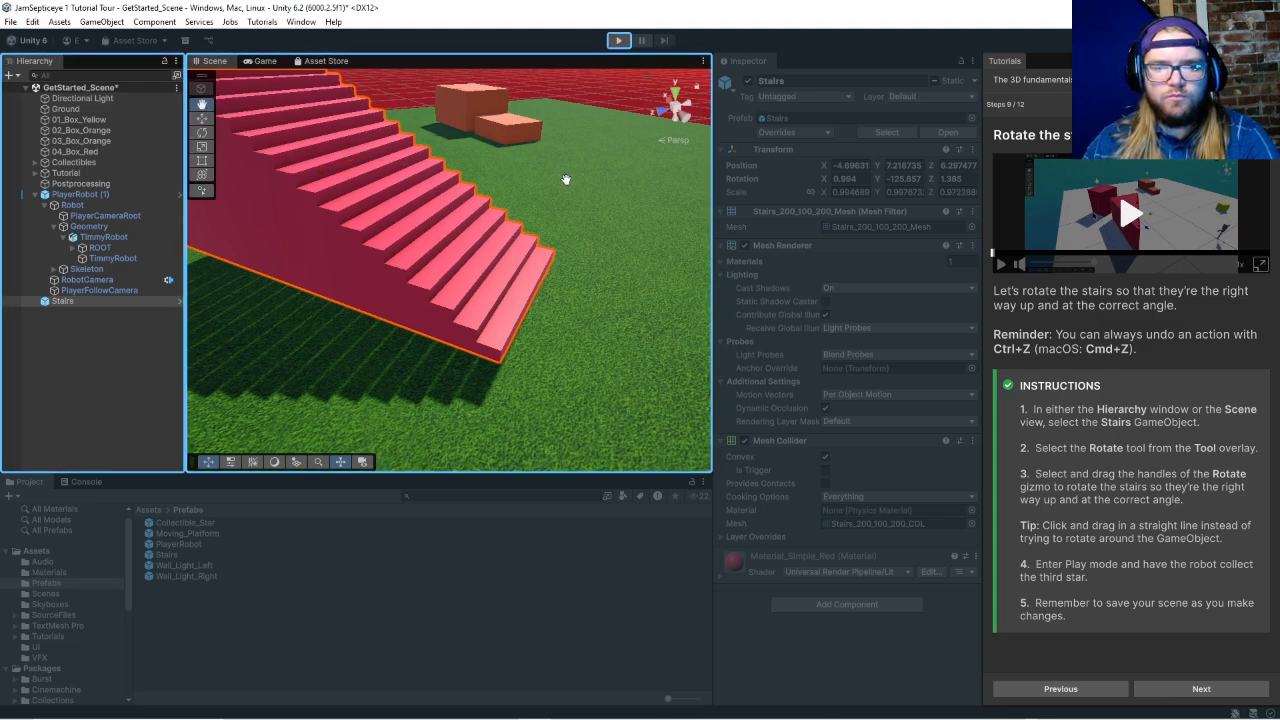
pyautogui.moveTo(564, 180); pyautogui.dragTo(587, 201)
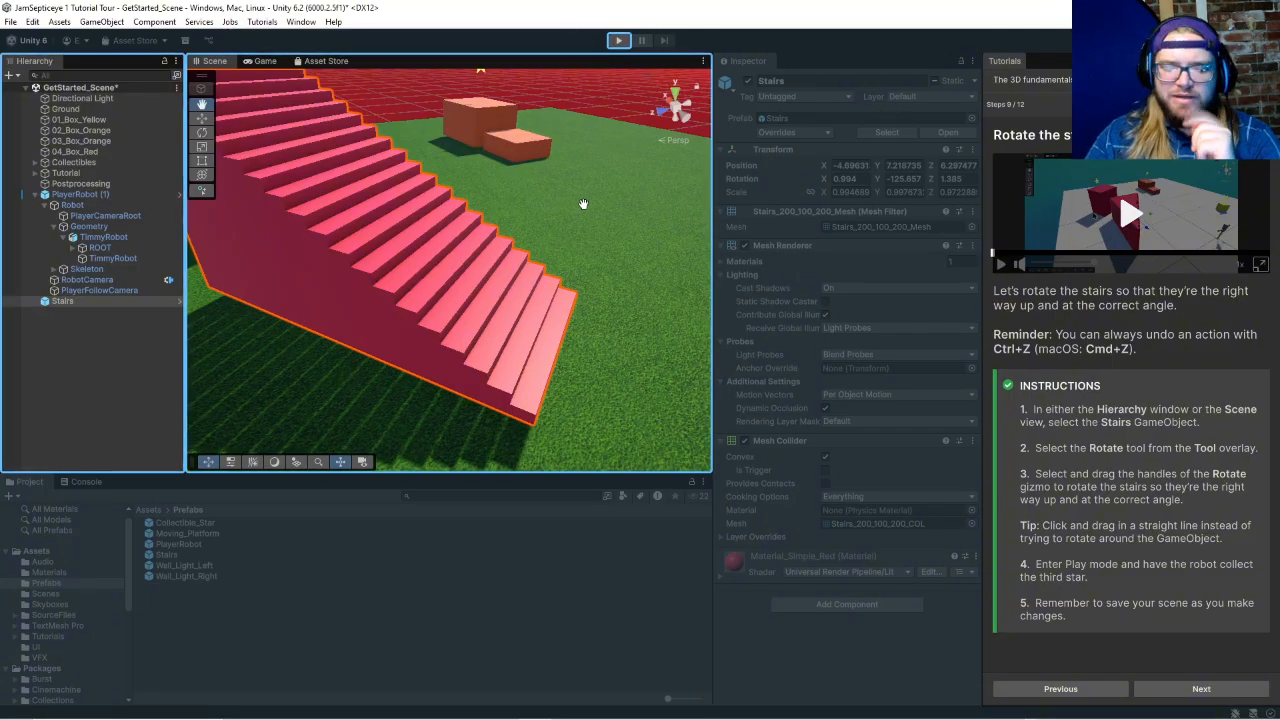
pyautogui.moveTo(583, 204); pyautogui.dragTo(296, 208, button='right')
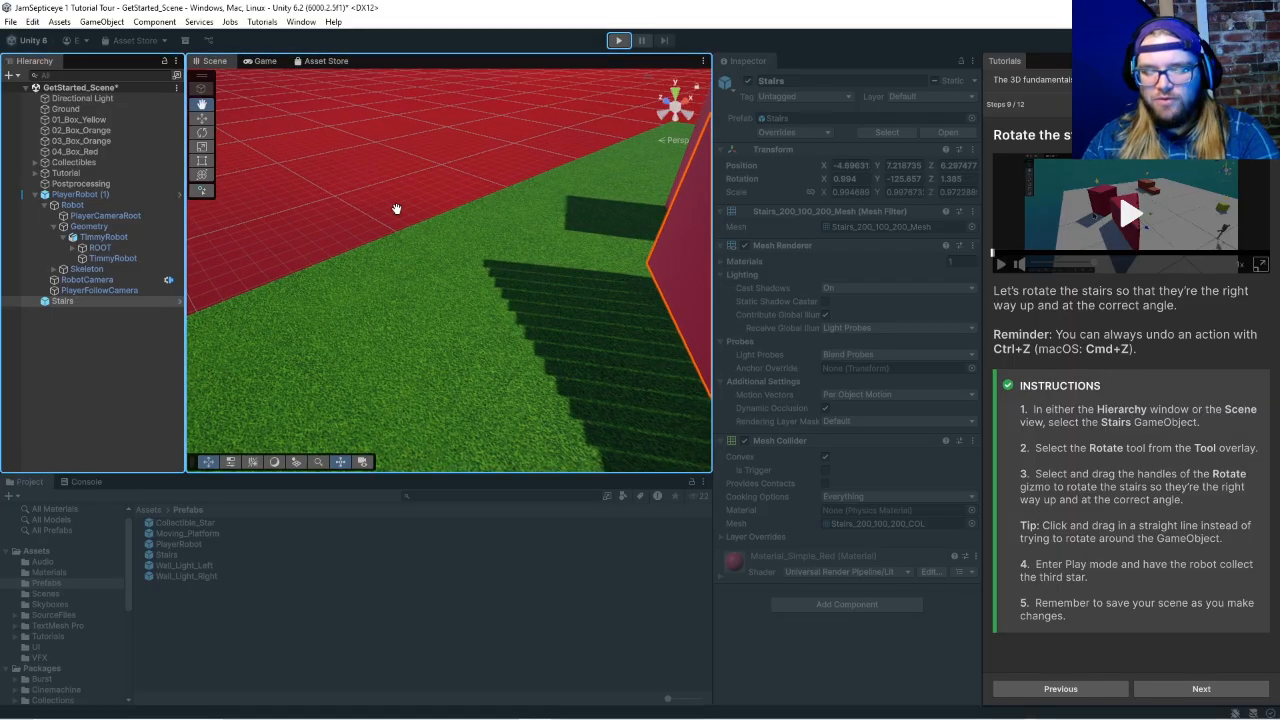
pyautogui.moveTo(396, 208); pyautogui.dragTo(429, 210, button='right')
pyautogui.moveTo(422, 281); pyautogui.dragTo(455, 254)
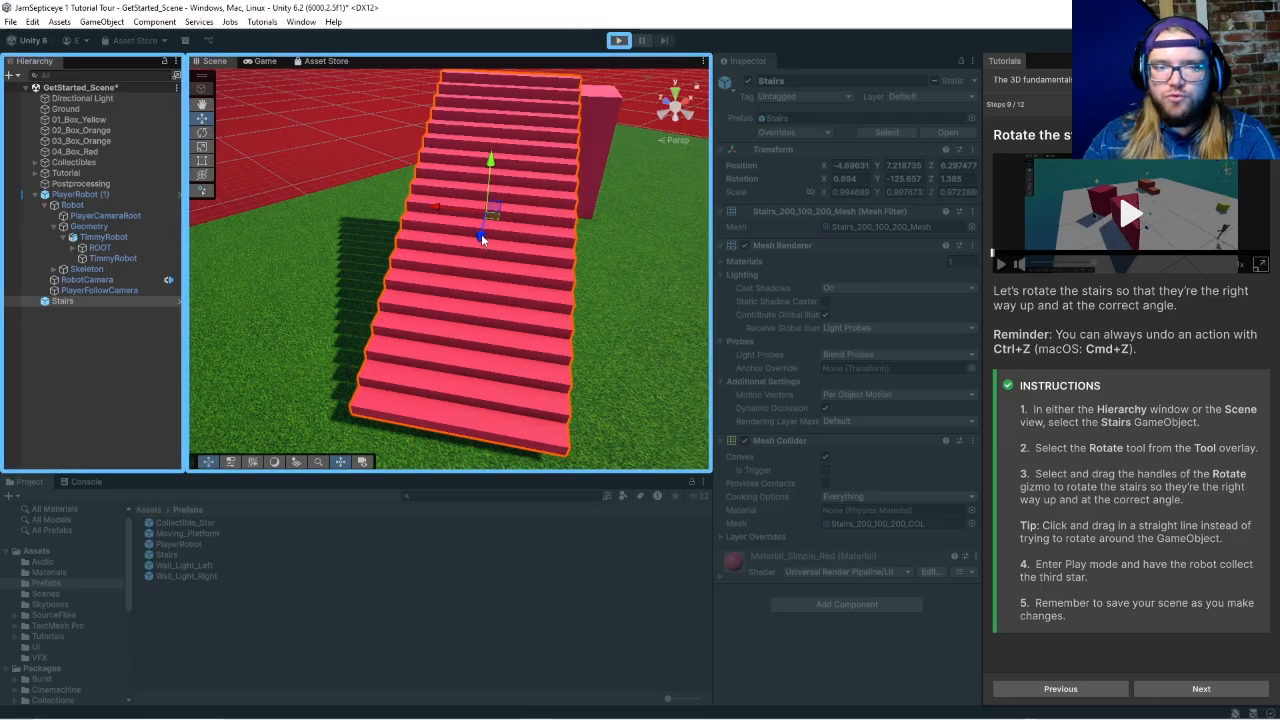
# Step: Move the stairs against the red box and lower their base slightly into the ground, to about X -2.1, Y 6.57, Z 6.37
pyautogui.moveTo(487, 171); pyautogui.dragTo(498, 192)
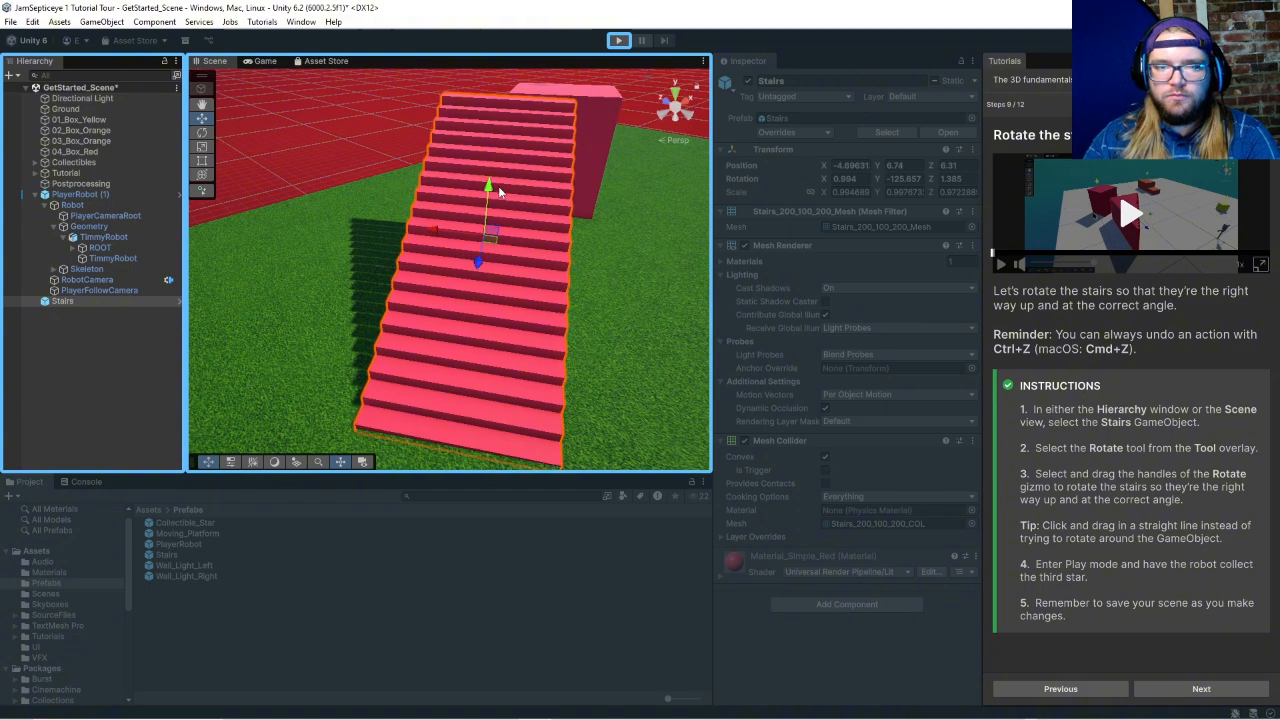
pyautogui.moveTo(436, 232); pyautogui.dragTo(503, 235)
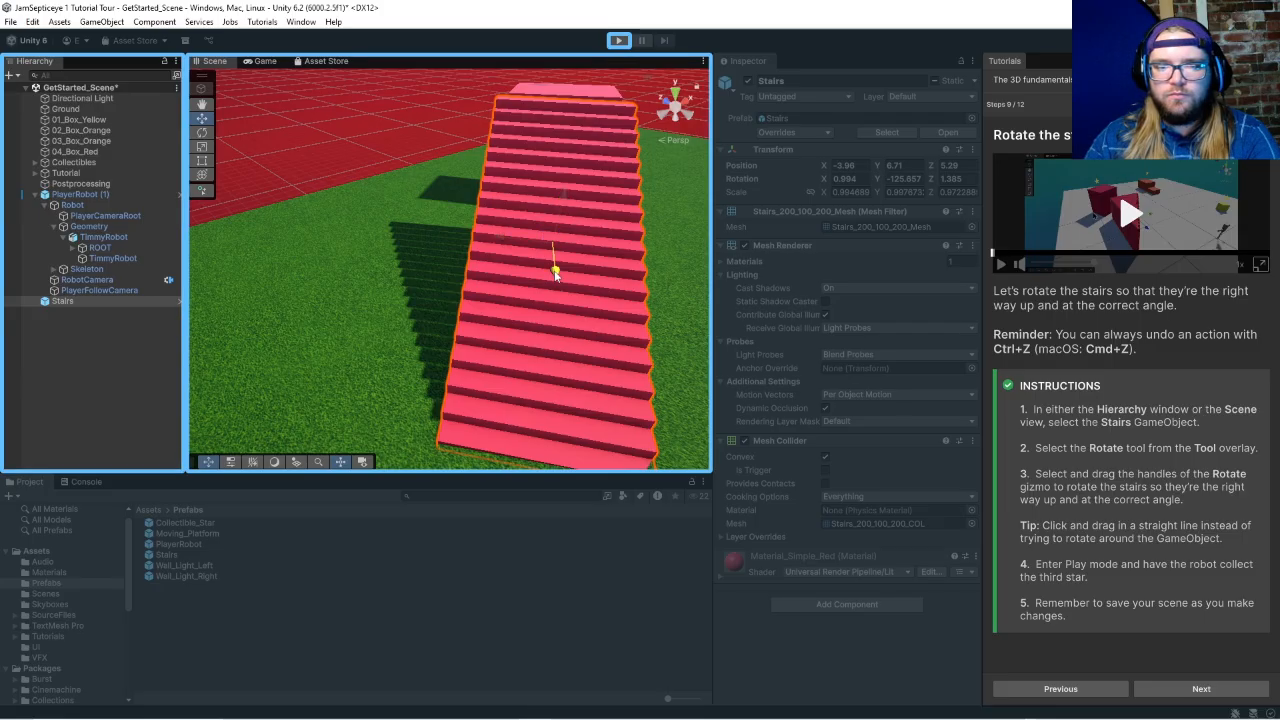
pyautogui.moveTo(555, 274); pyautogui.dragTo(566, 222)
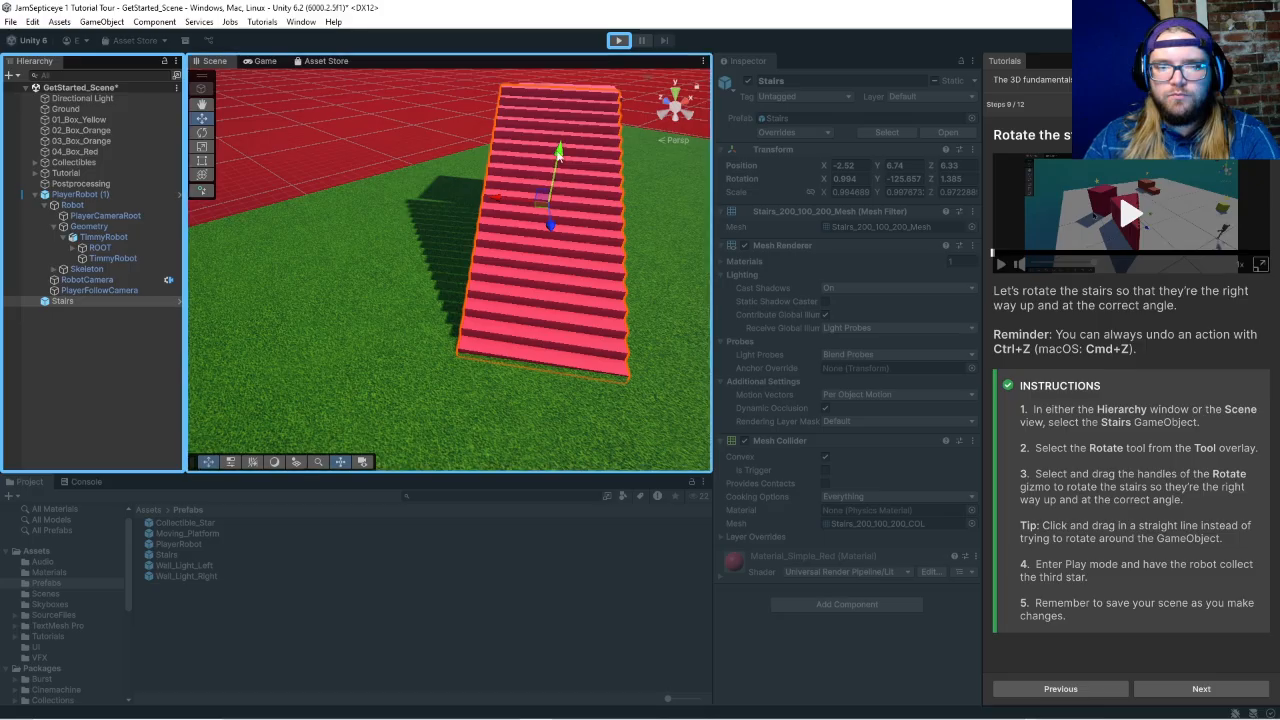
pyautogui.moveTo(559, 155); pyautogui.dragTo(562, 163)
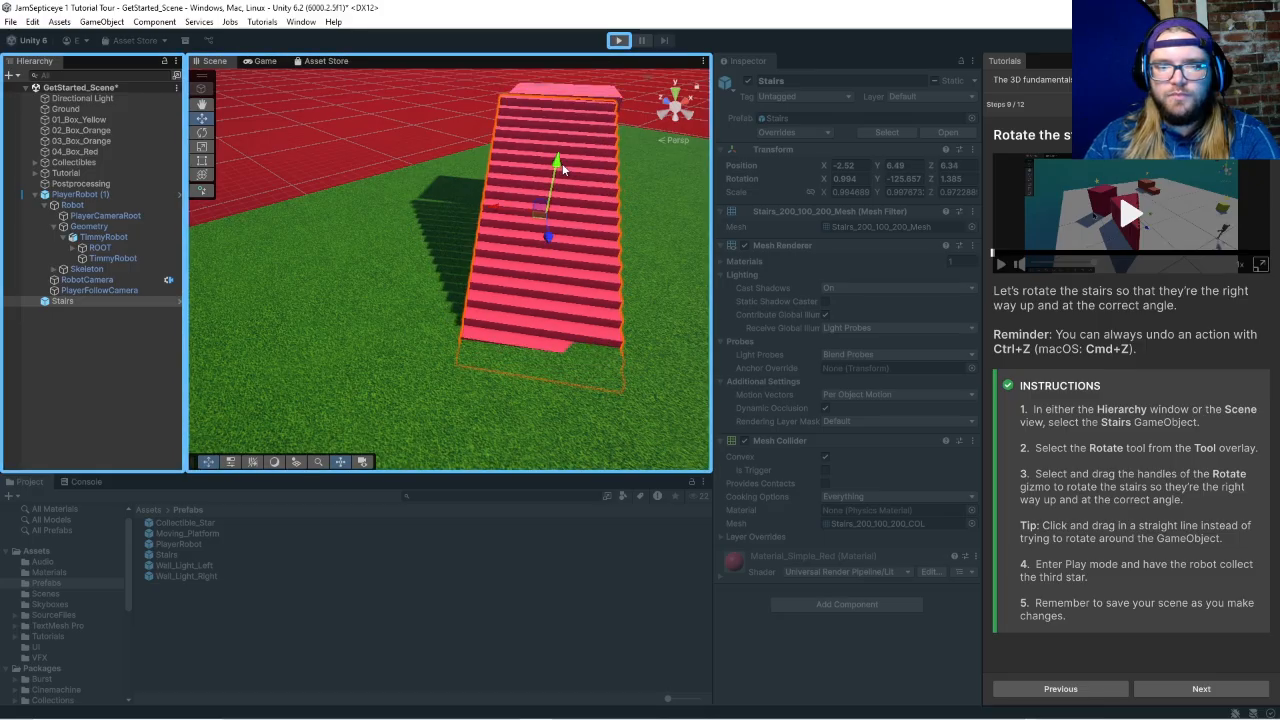
pyautogui.moveTo(492, 209); pyautogui.dragTo(563, 228)
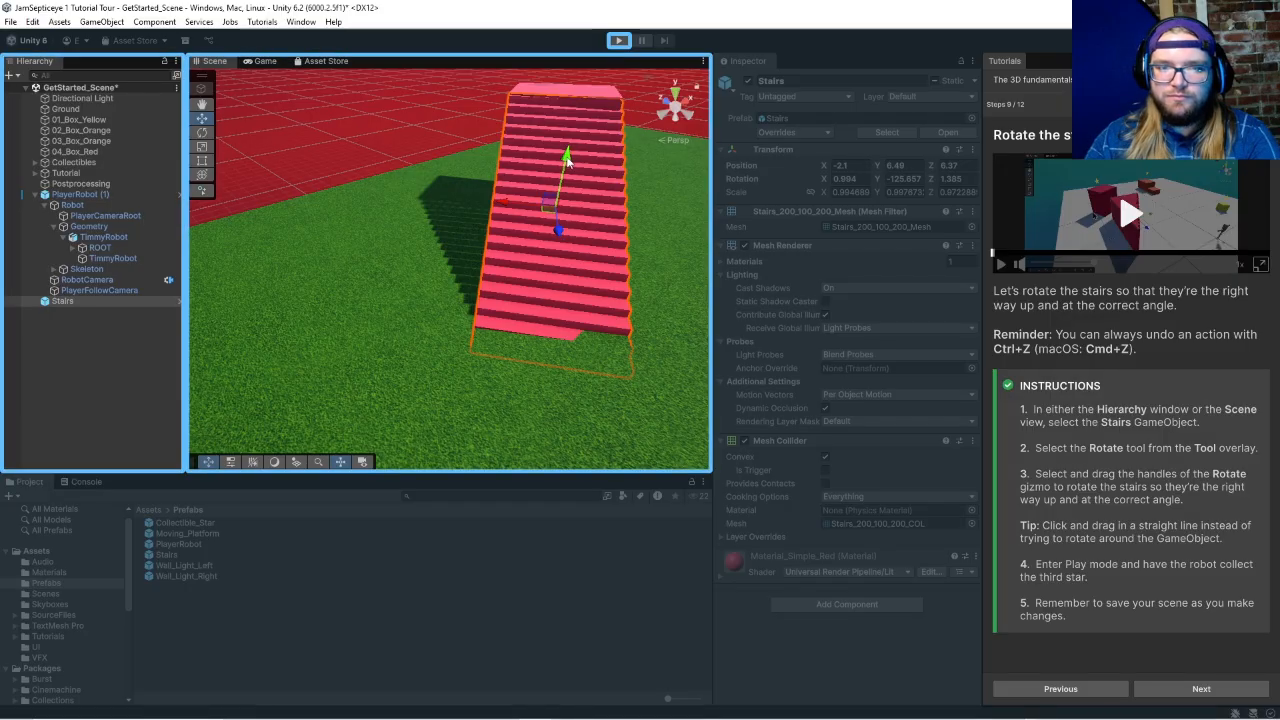
pyautogui.moveTo(568, 157); pyautogui.dragTo(564, 145)
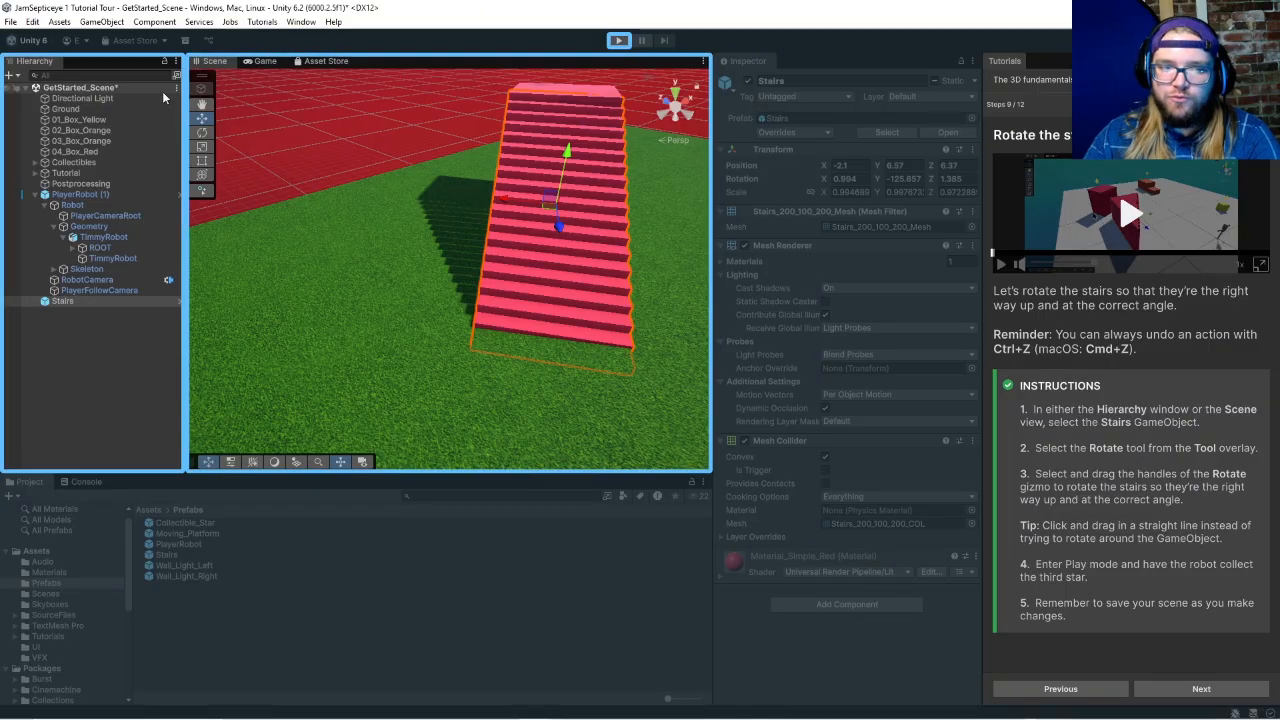
# Step: Fine-tune the sideways alignment of the stairs with the red box, to about X -2.12, Z 6.4
pyautogui.click(203, 106)
pyautogui.moveTo(563, 120); pyautogui.dragTo(498, 173)
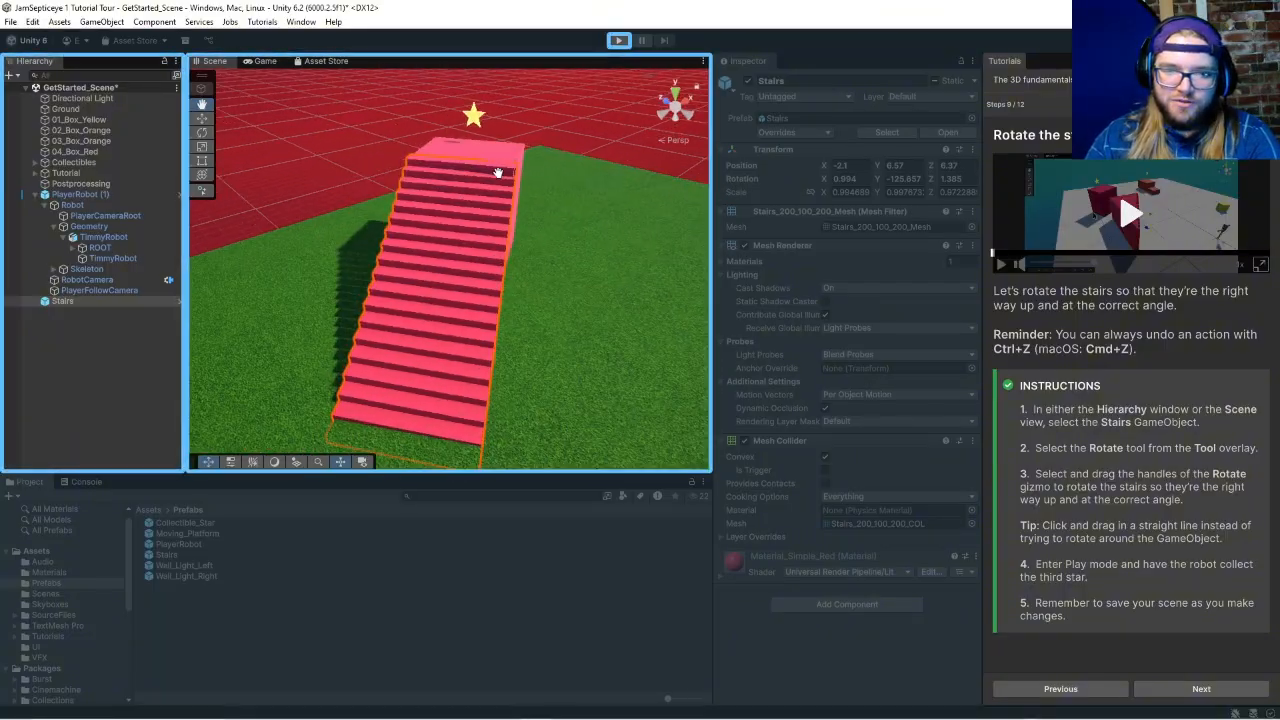
pyautogui.click(202, 118)
pyautogui.moveTo(390, 276); pyautogui.dragTo(392, 276)
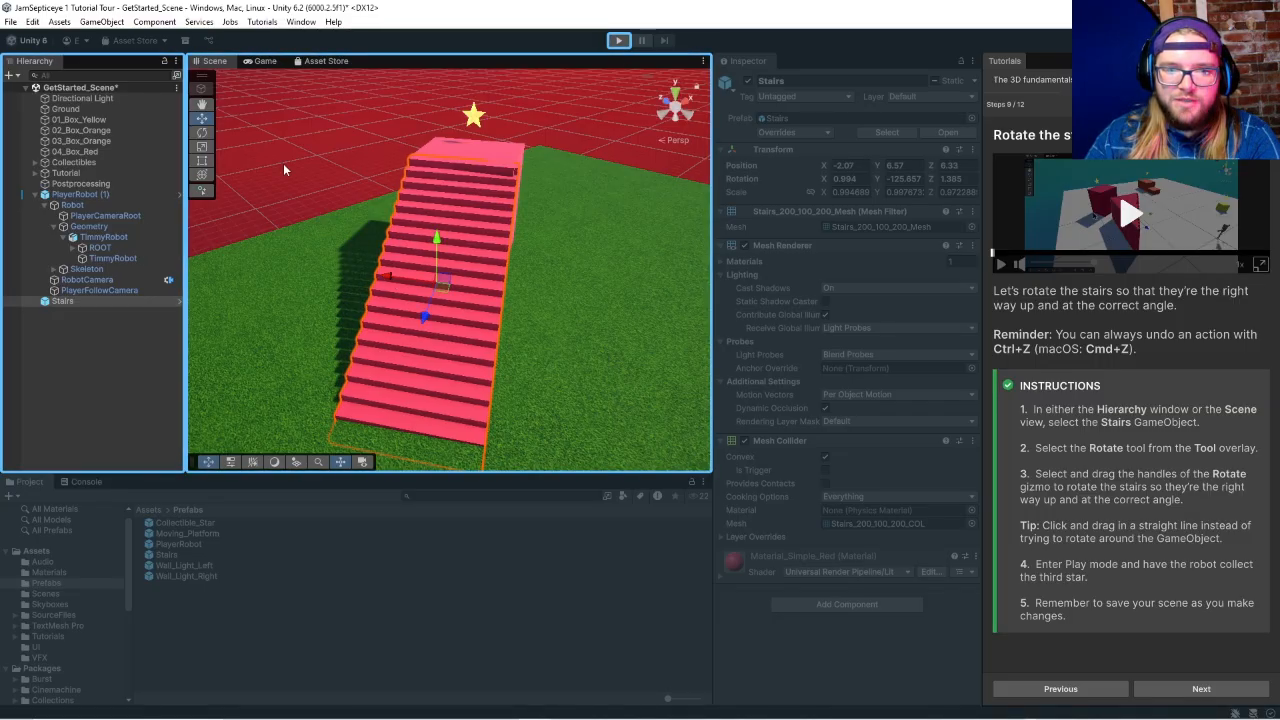
pyautogui.moveTo(465, 189); pyautogui.dragTo(548, 194)
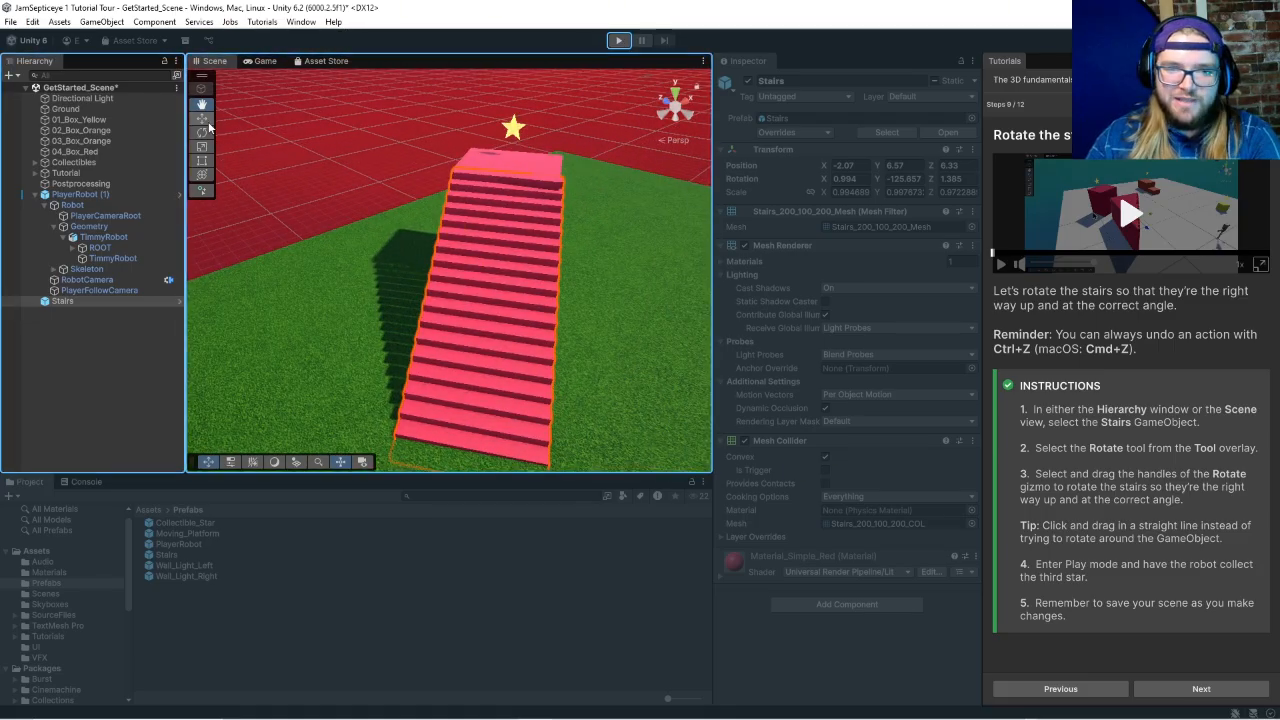
pyautogui.moveTo(443, 296); pyautogui.dragTo(438, 297)
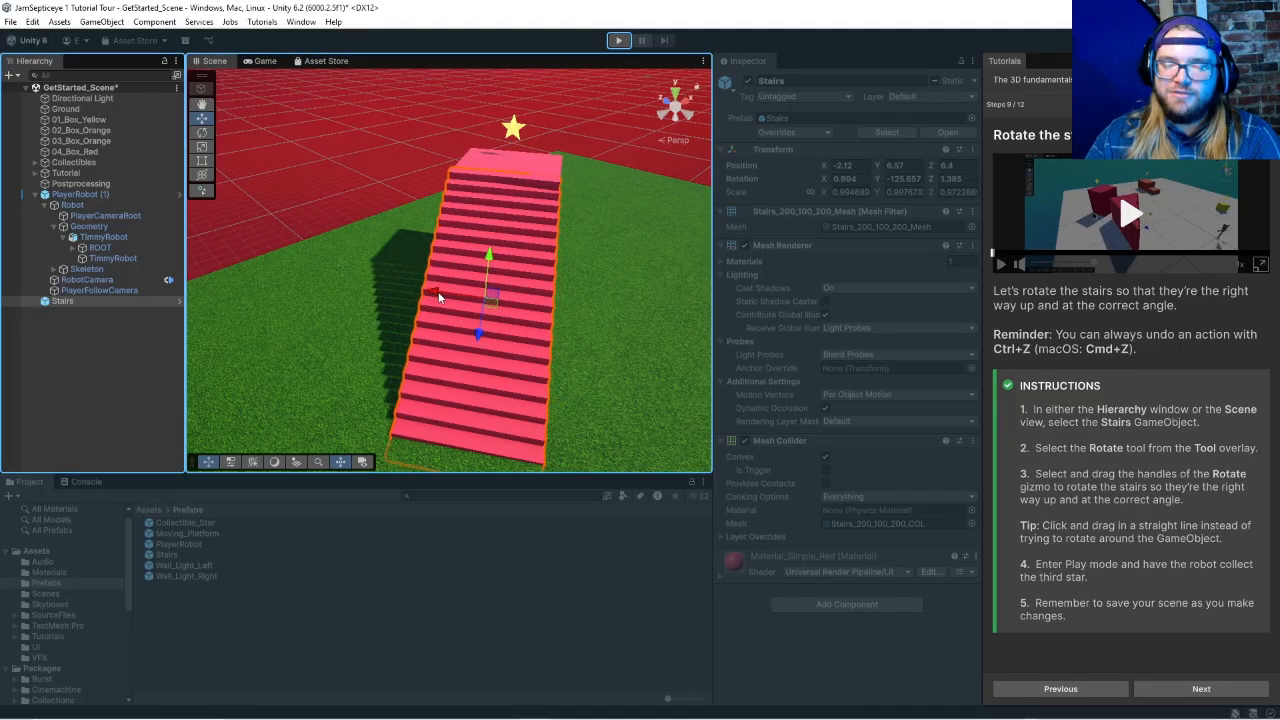
pyautogui.click(1204, 695)
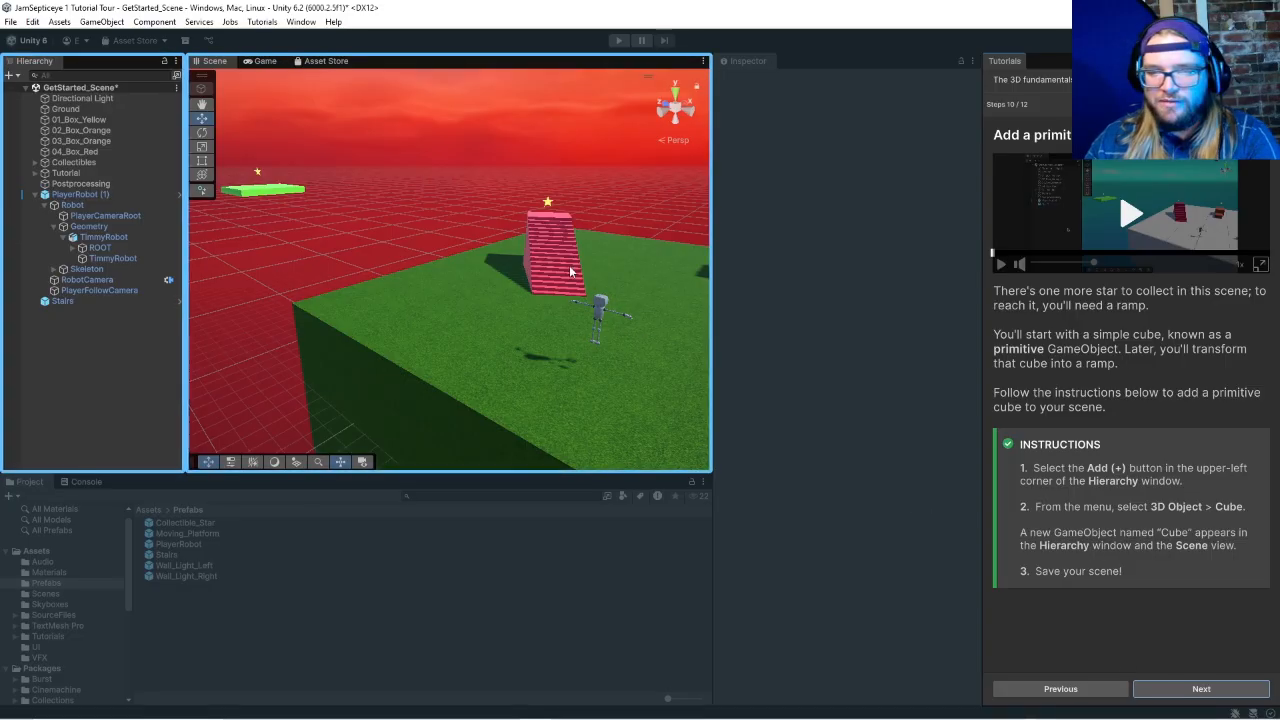
pyautogui.click(603, 313)
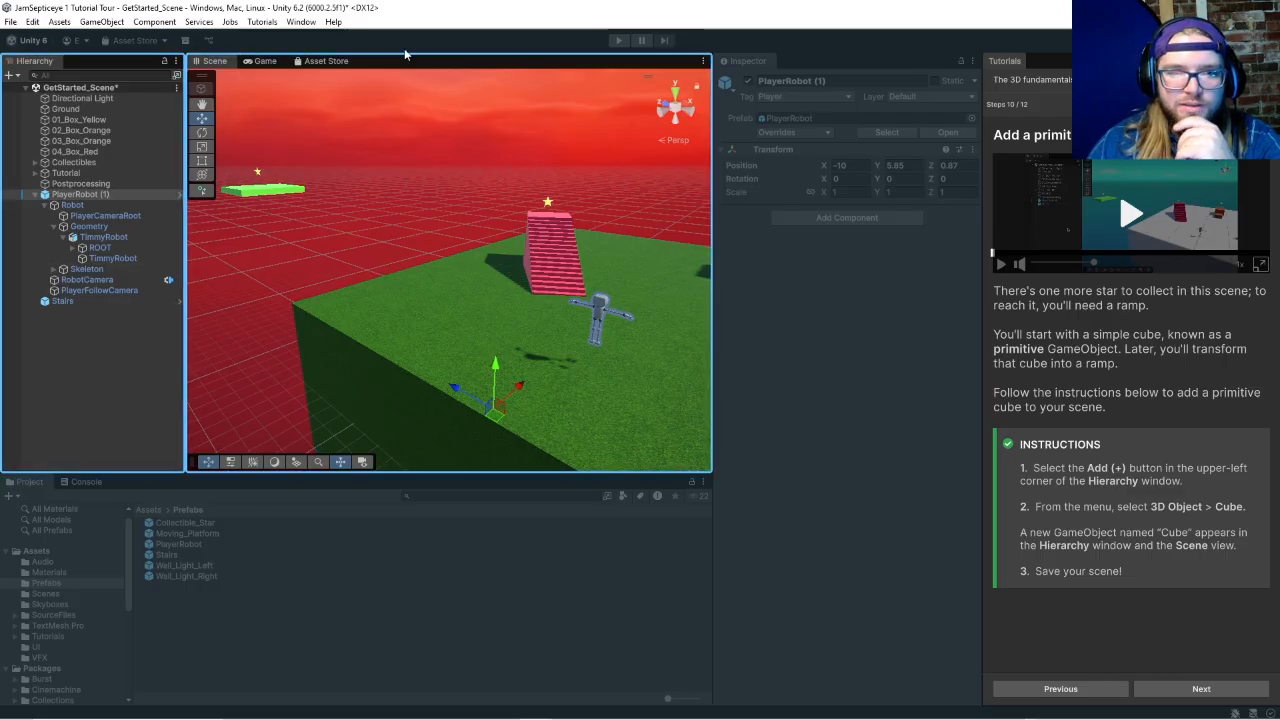
pyautogui.click(1060, 688)
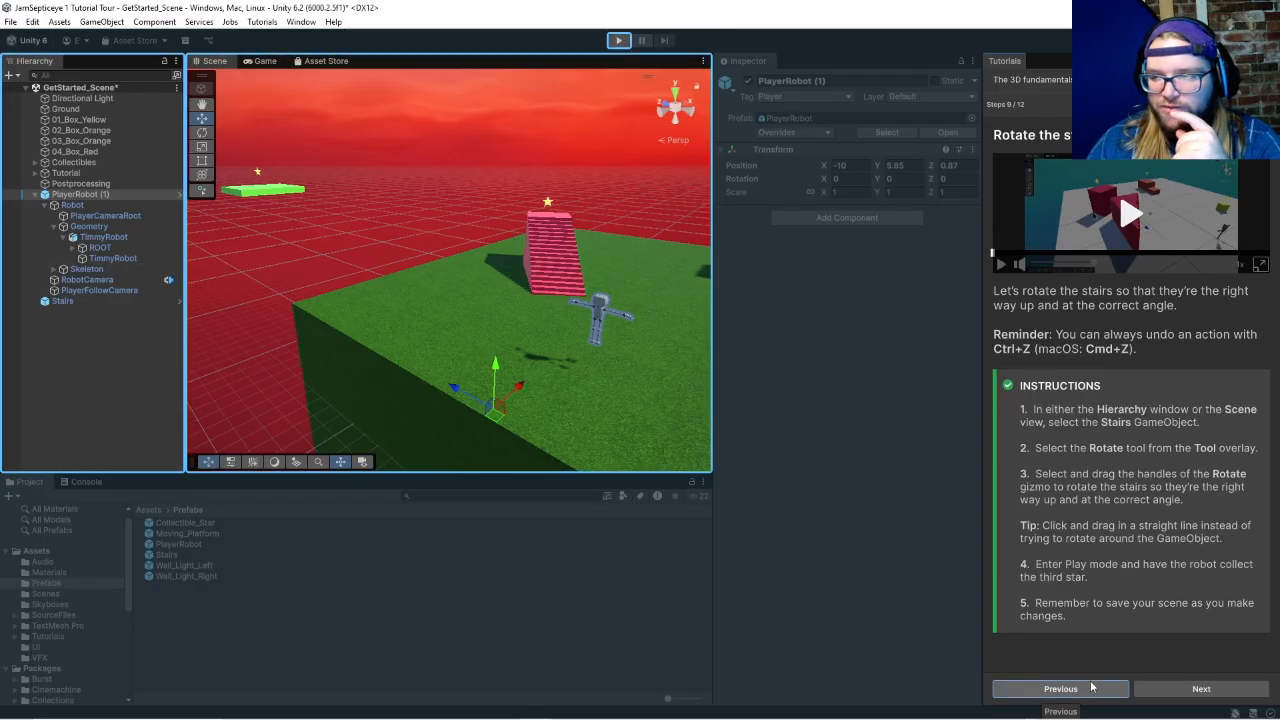
# Step: In Play mode, run the robot up the stairs onto the red box to collect the third star, and exit Play mode
pyautogui.click(599, 316)
pyautogui.click(618, 40)
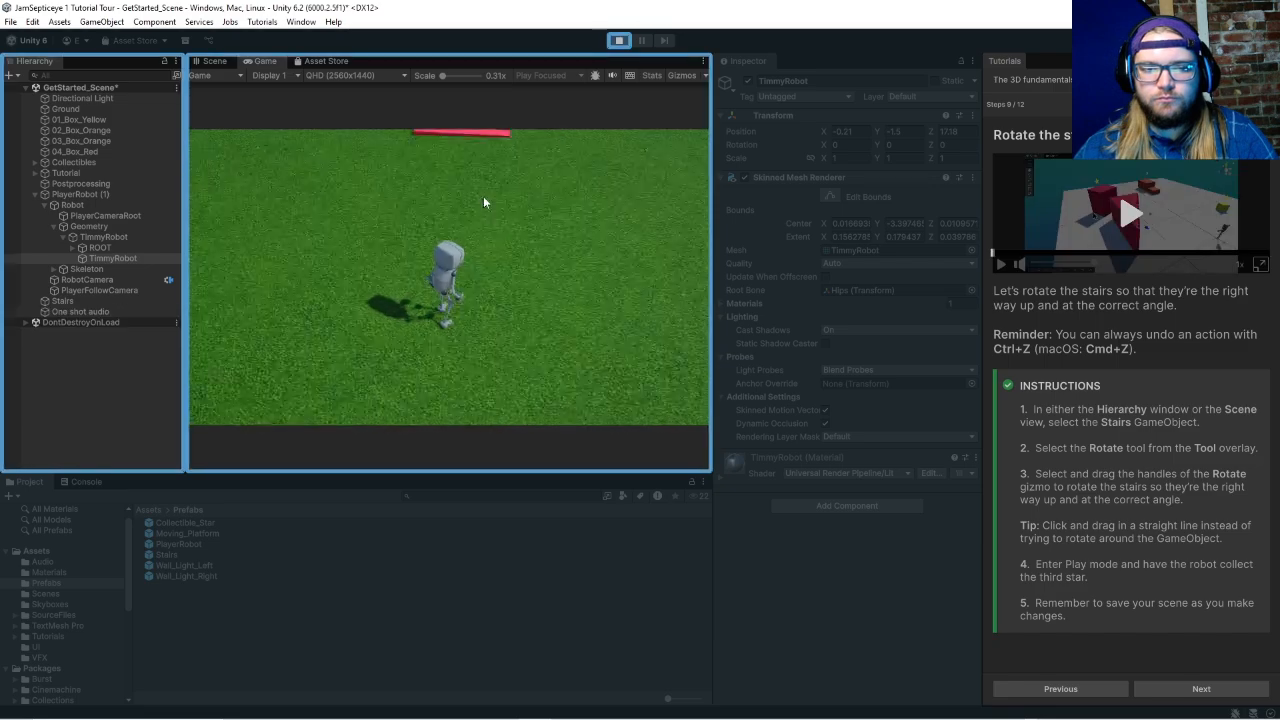
pyautogui.click(483, 196)
pyautogui.press('w')
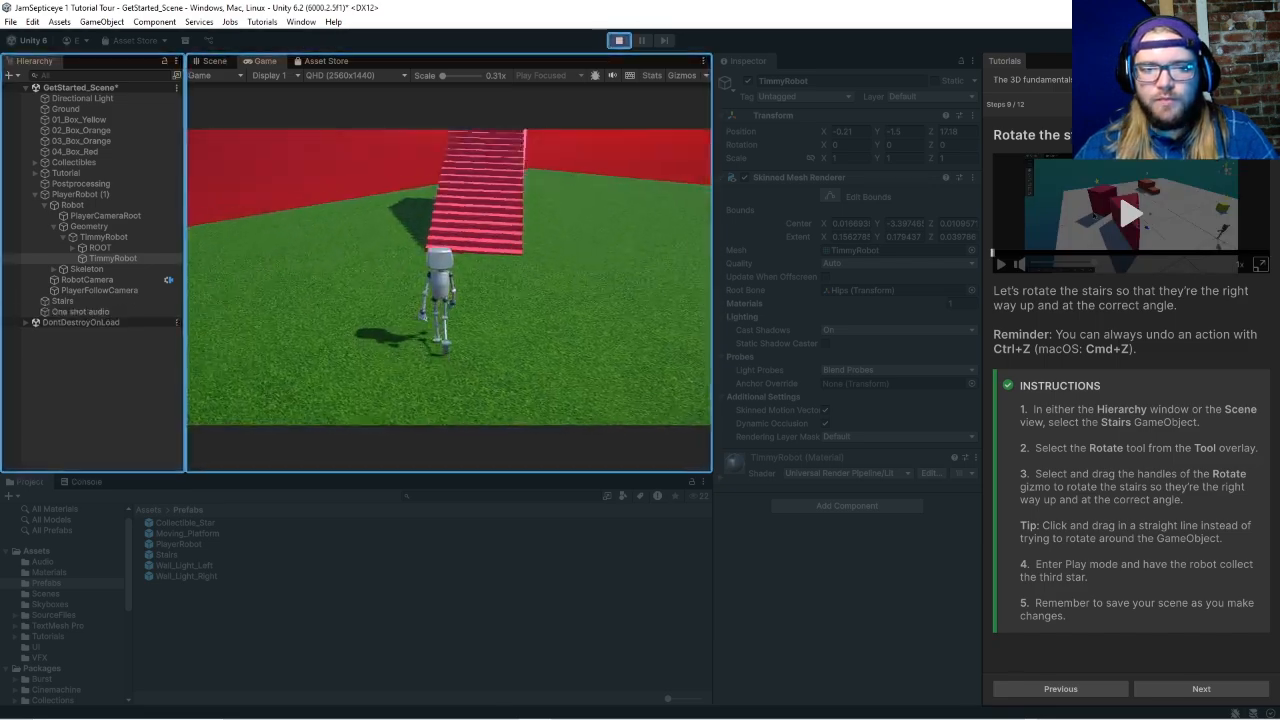
pyautogui.press('space')
pyautogui.press('w')
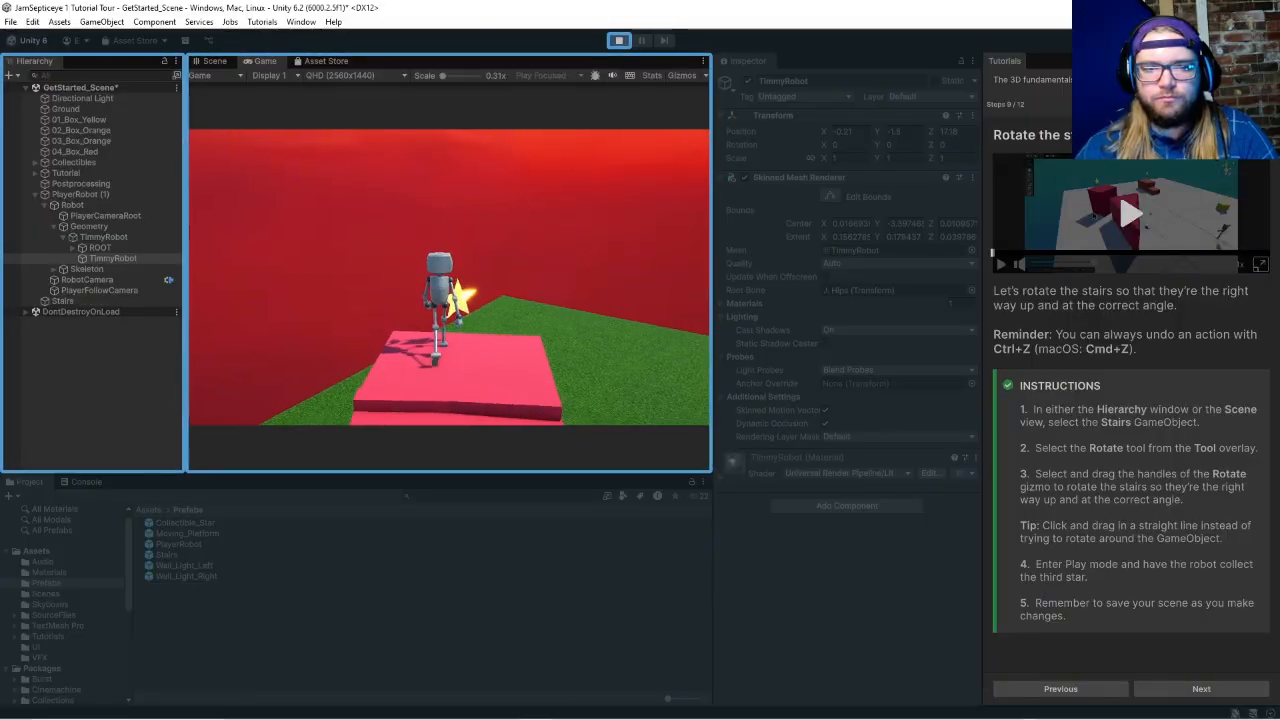
pyautogui.press('w')
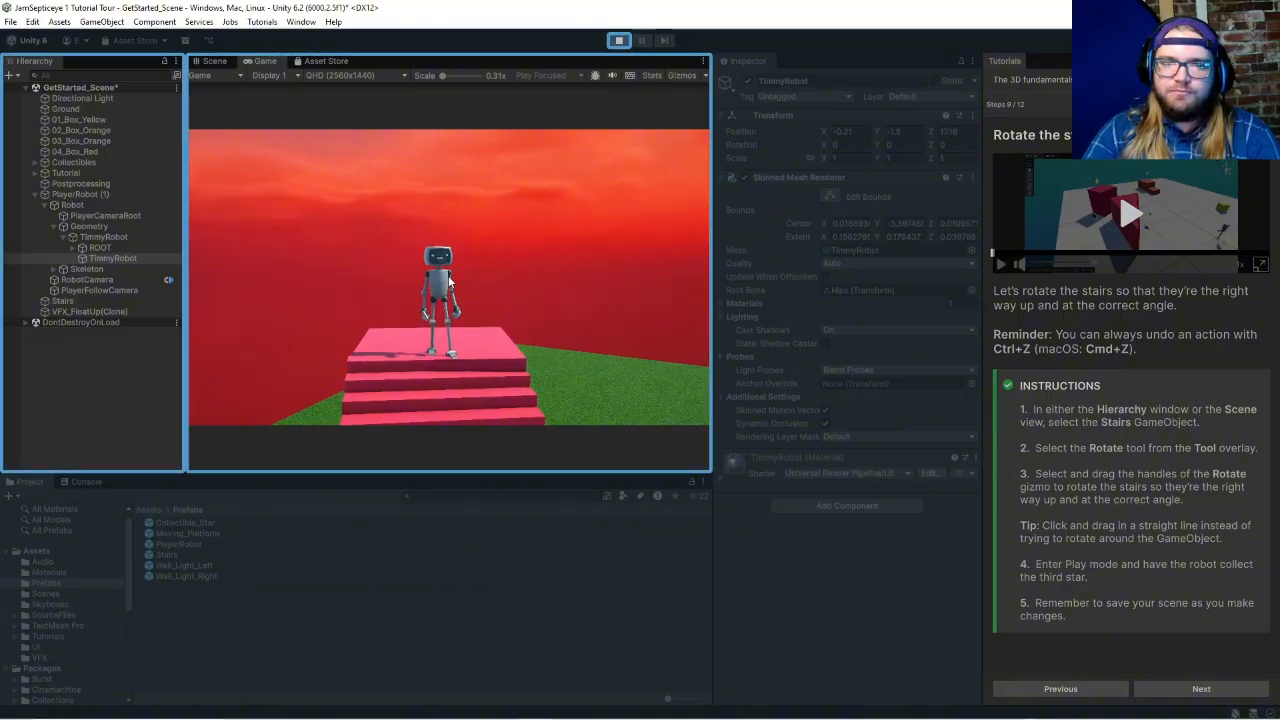
pyautogui.press('Escape')
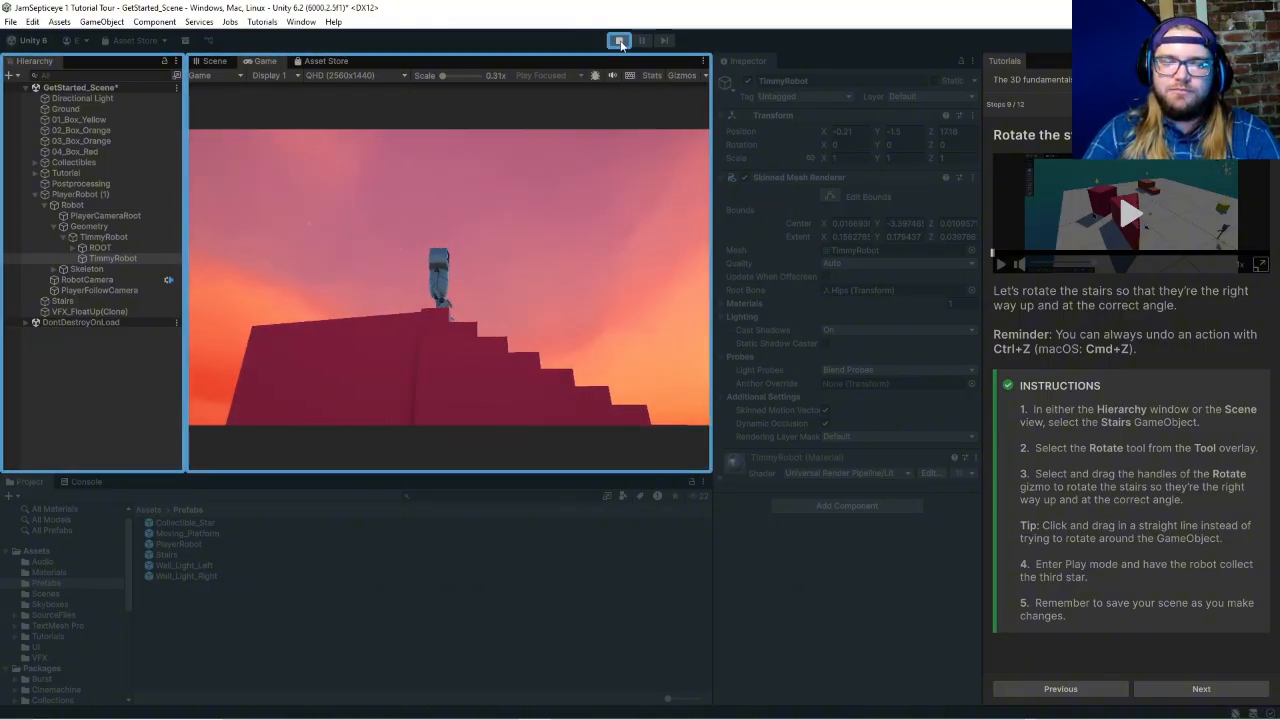
pyautogui.click(619, 40)
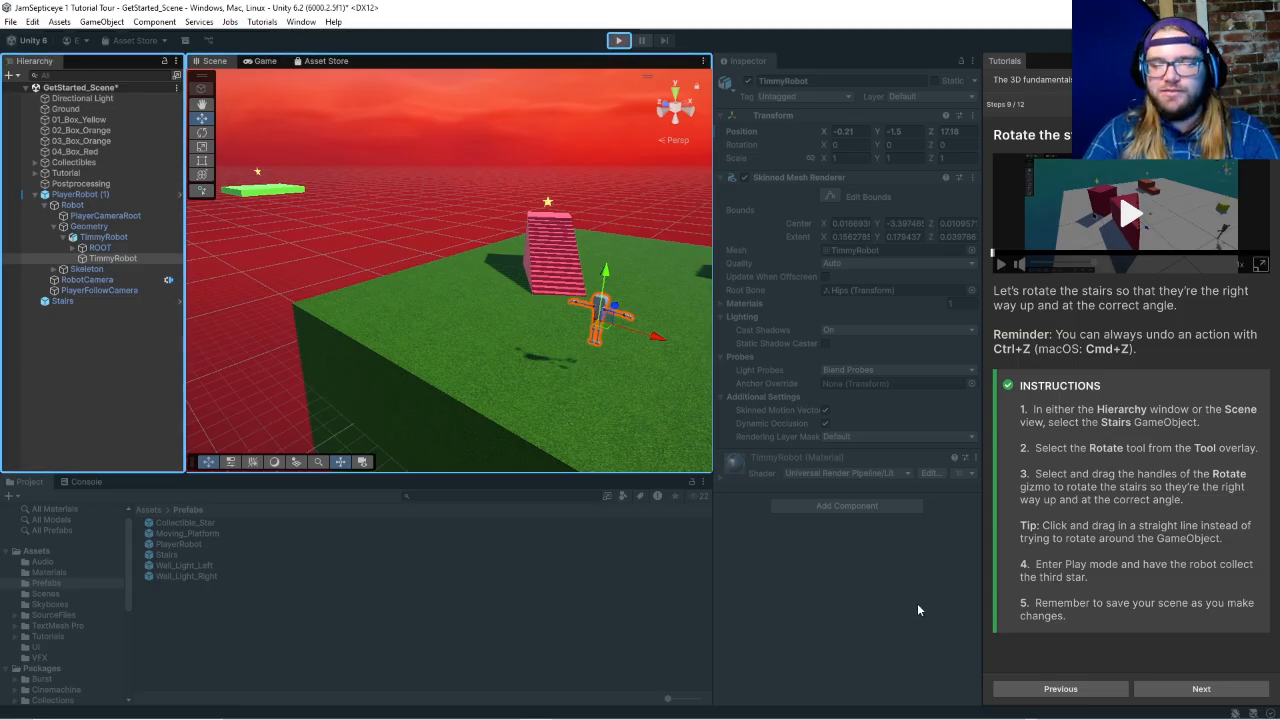
# Step: Advance to the primitive exercise, add a 3D Cube to the scene, and continue to the exercise on turning it into a ramp
pyautogui.click(1208, 689)
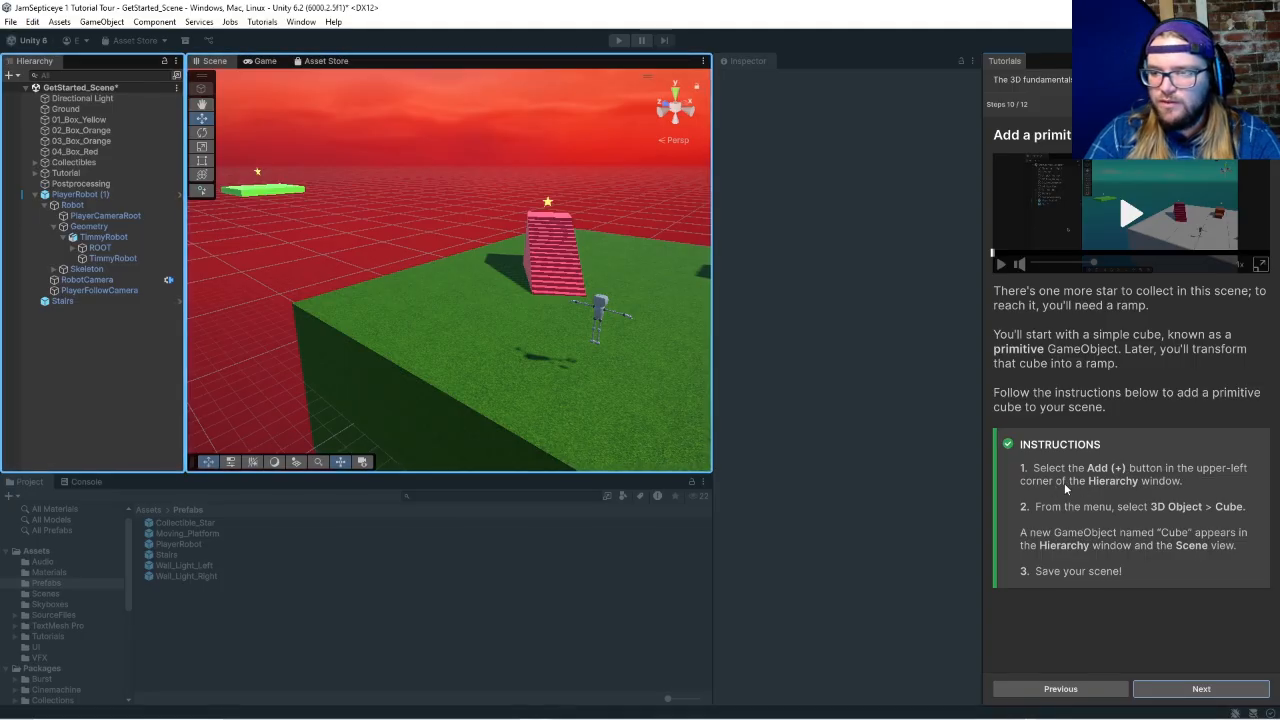
pyautogui.click(9, 76)
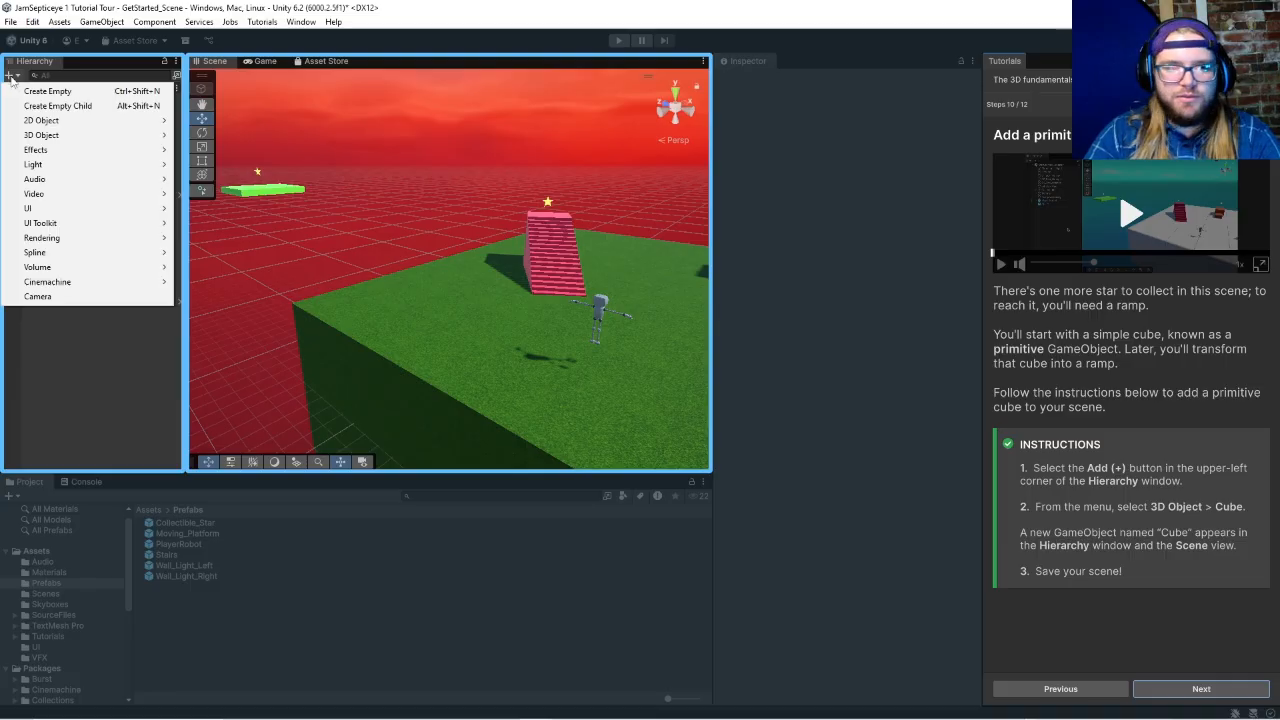
pyautogui.moveTo(120, 135)
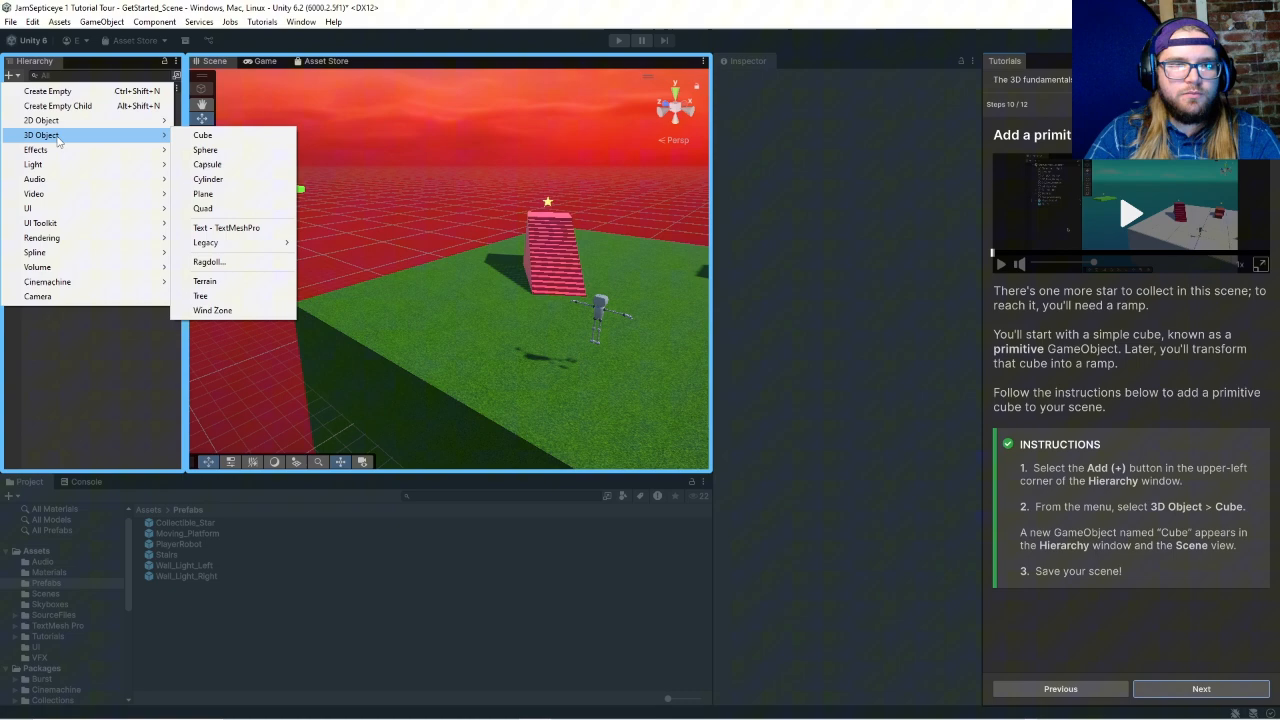
pyautogui.click(214, 138)
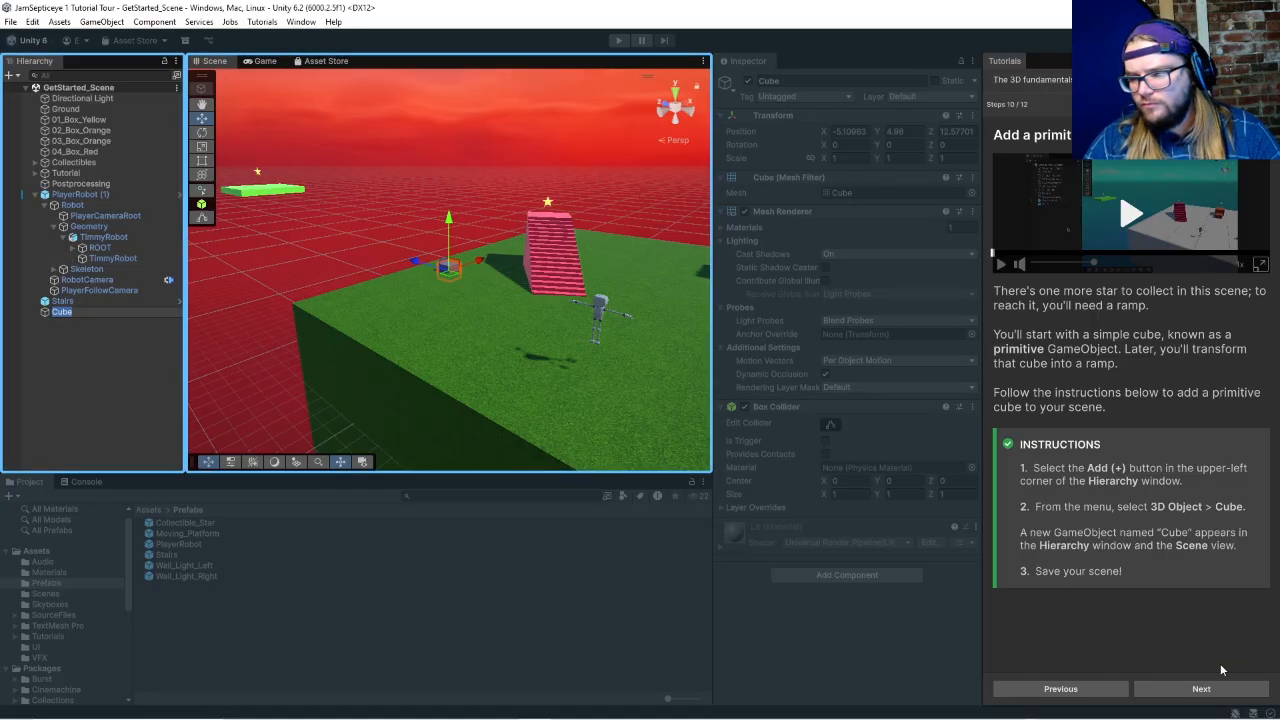
pyautogui.click(1226, 689)
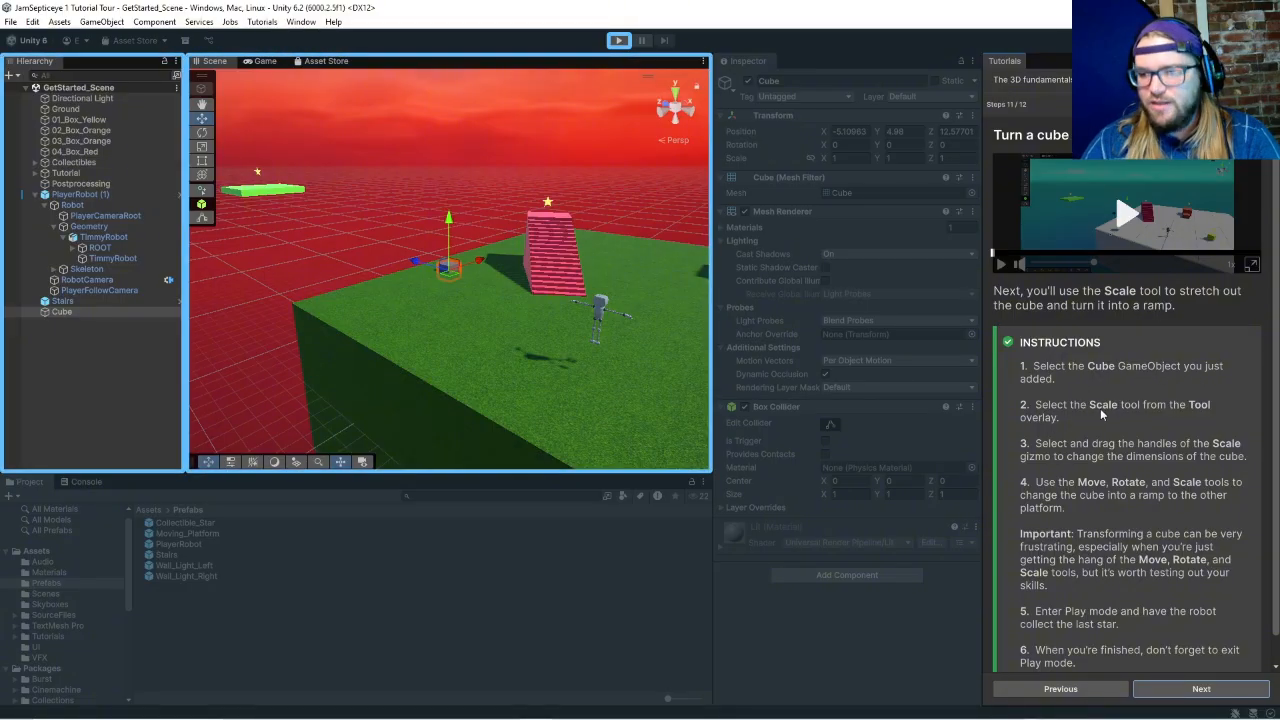
# Step: Scale the cube up to about X 4.44, Y 3.08, Z 20.97, stretching it into a long block
pyautogui.click(203, 147)
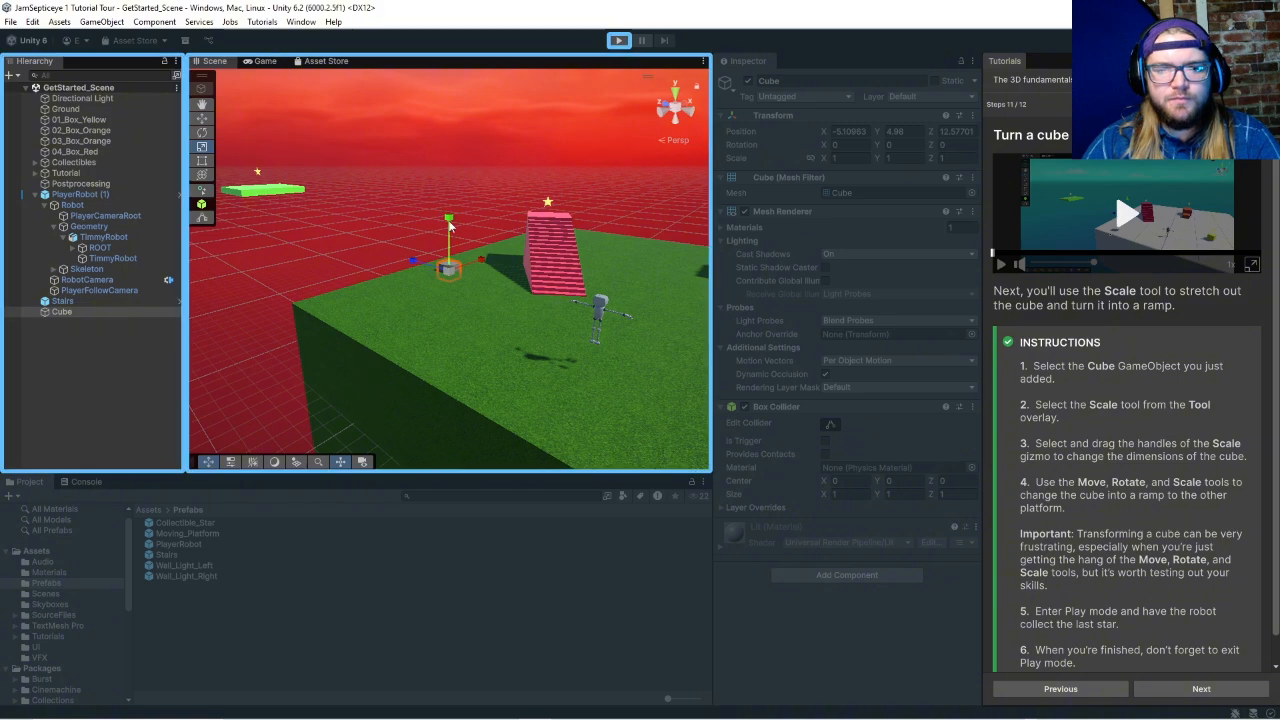
pyautogui.moveTo(449, 221); pyautogui.dragTo(603, 241)
pyautogui.moveTo(401, 256); pyautogui.dragTo(274, 158)
pyautogui.press('f')
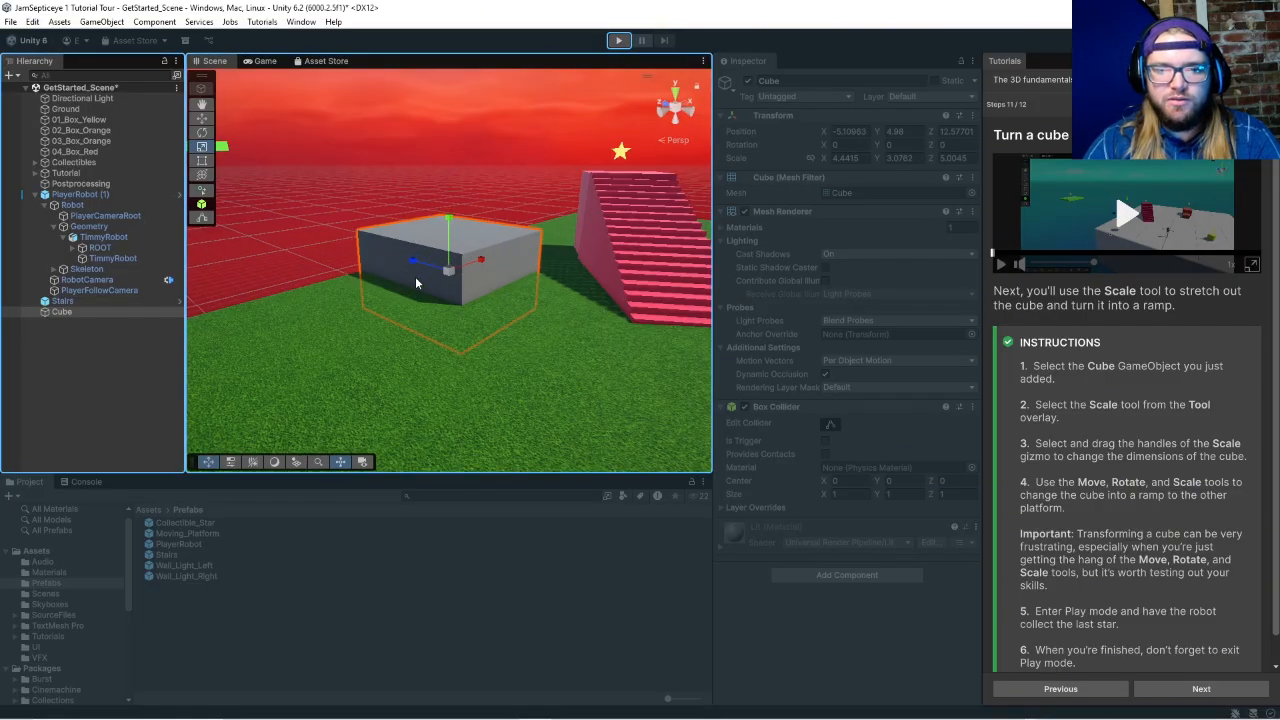
pyautogui.moveTo(413, 262); pyautogui.dragTo(297, 204)
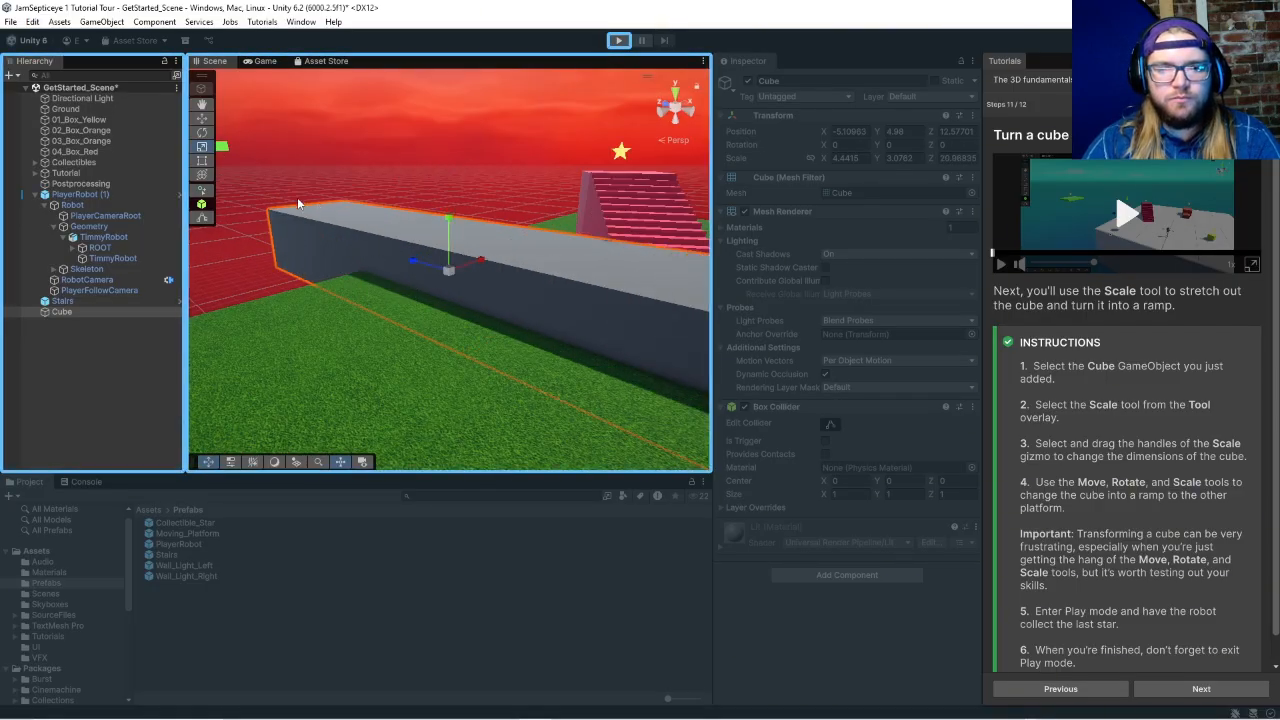
# Step: Move the stretched cube along its Z axis to about Z 24.96, out over the ground's edge toward the green platform
pyautogui.click(541, 277)
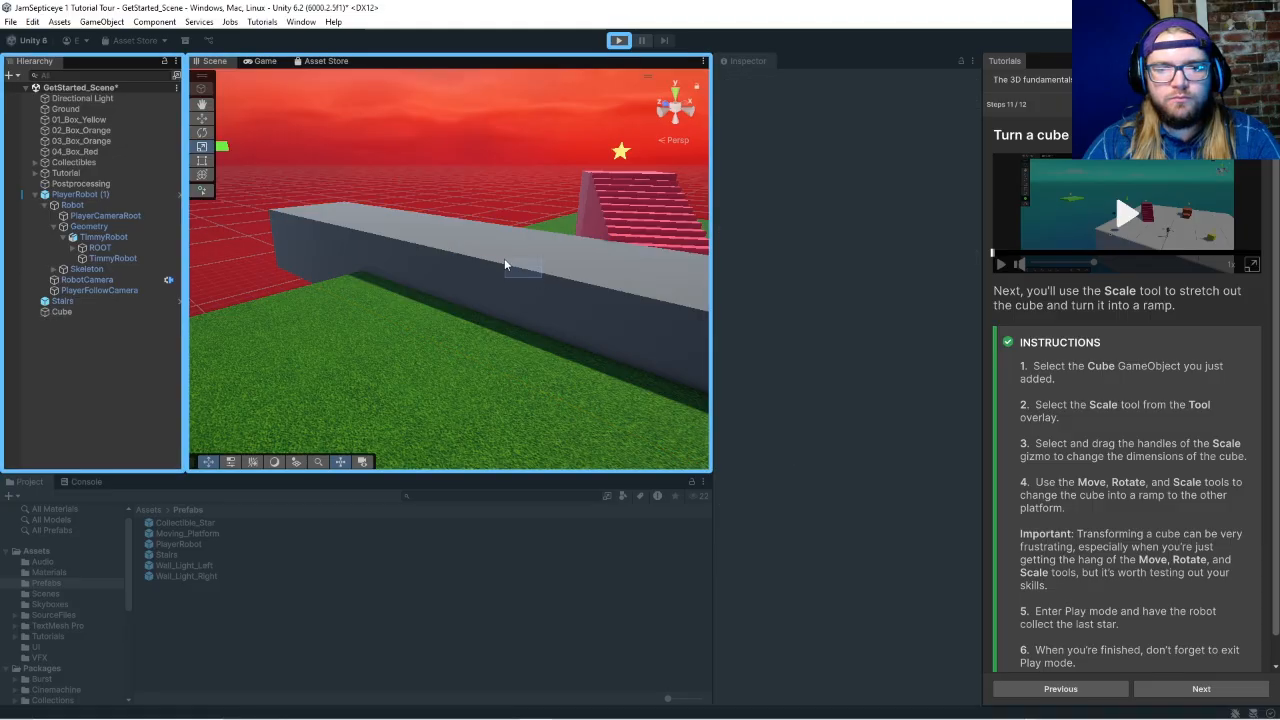
pyautogui.click(202, 119)
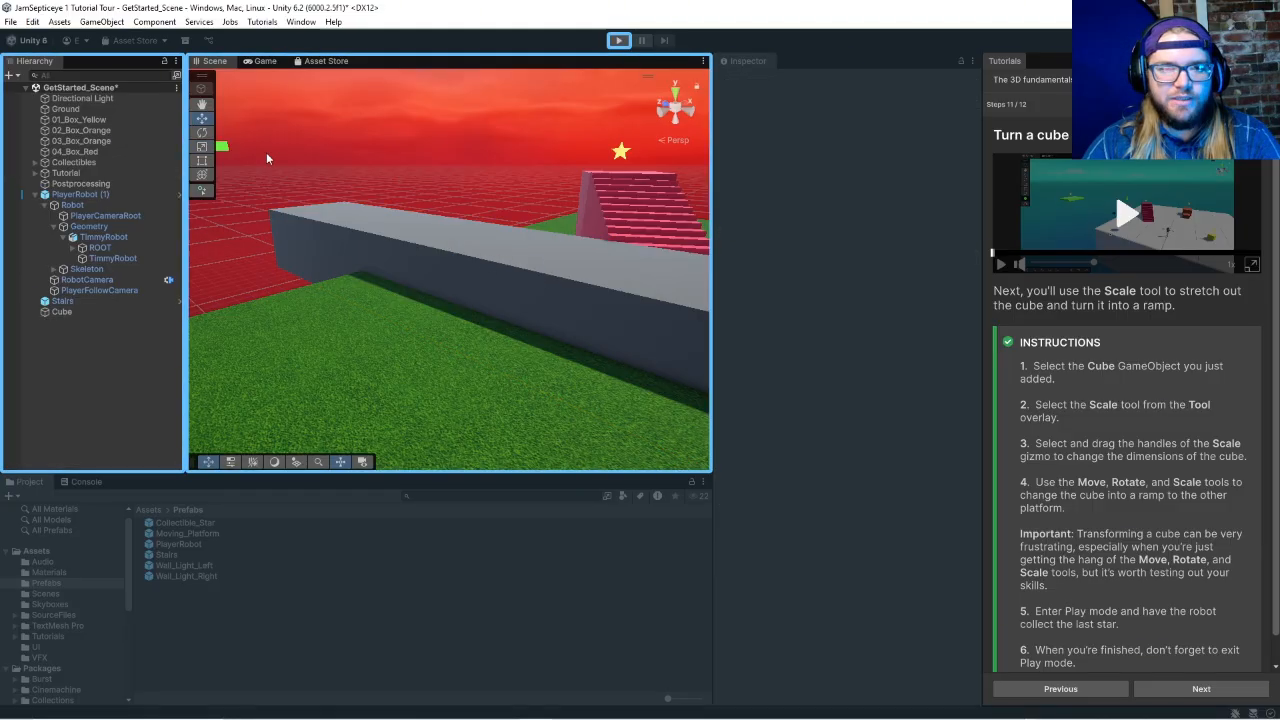
pyautogui.click(202, 104)
pyautogui.moveTo(592, 268); pyautogui.dragTo(417, 260)
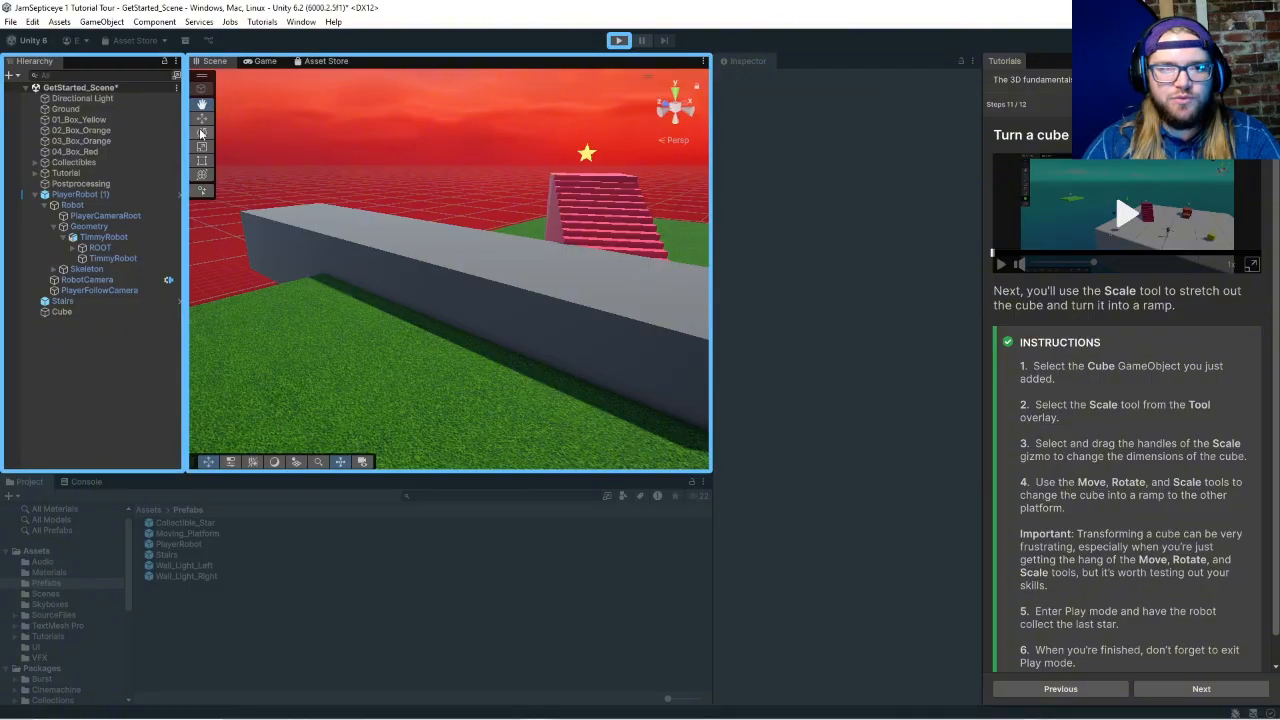
pyautogui.click(202, 119)
pyautogui.click(440, 250)
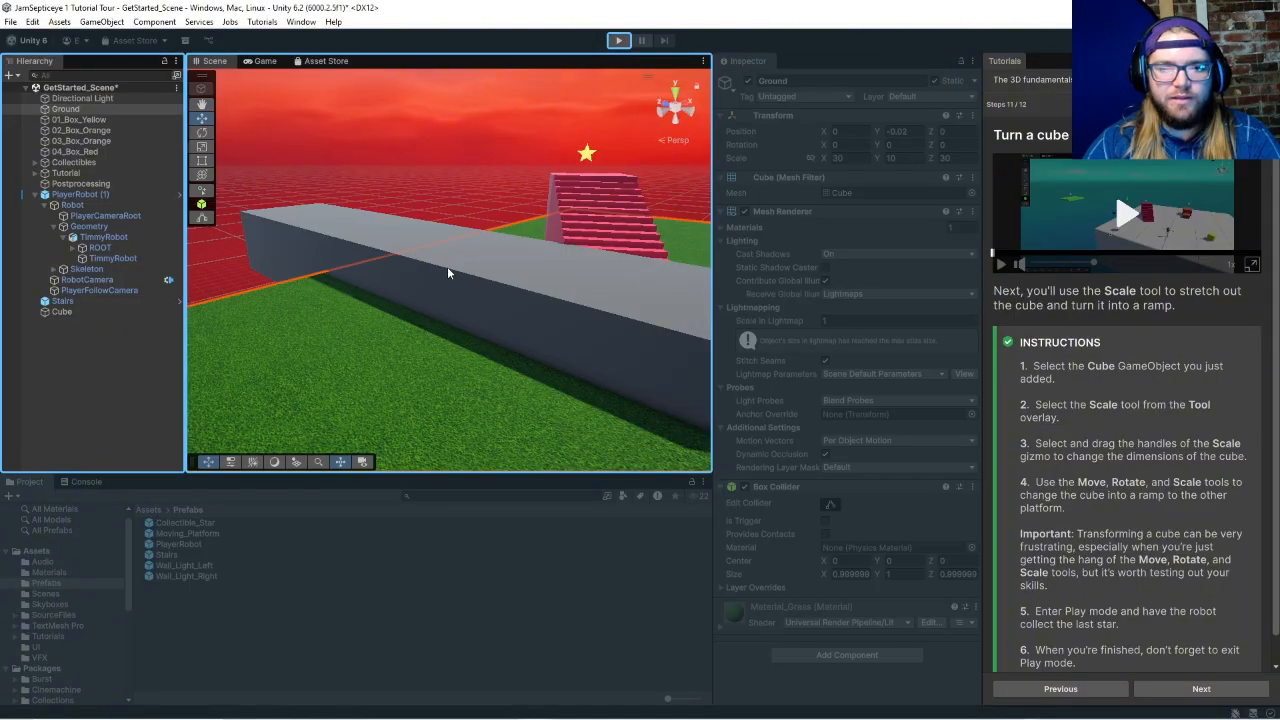
pyautogui.click(449, 271)
pyautogui.click(496, 286)
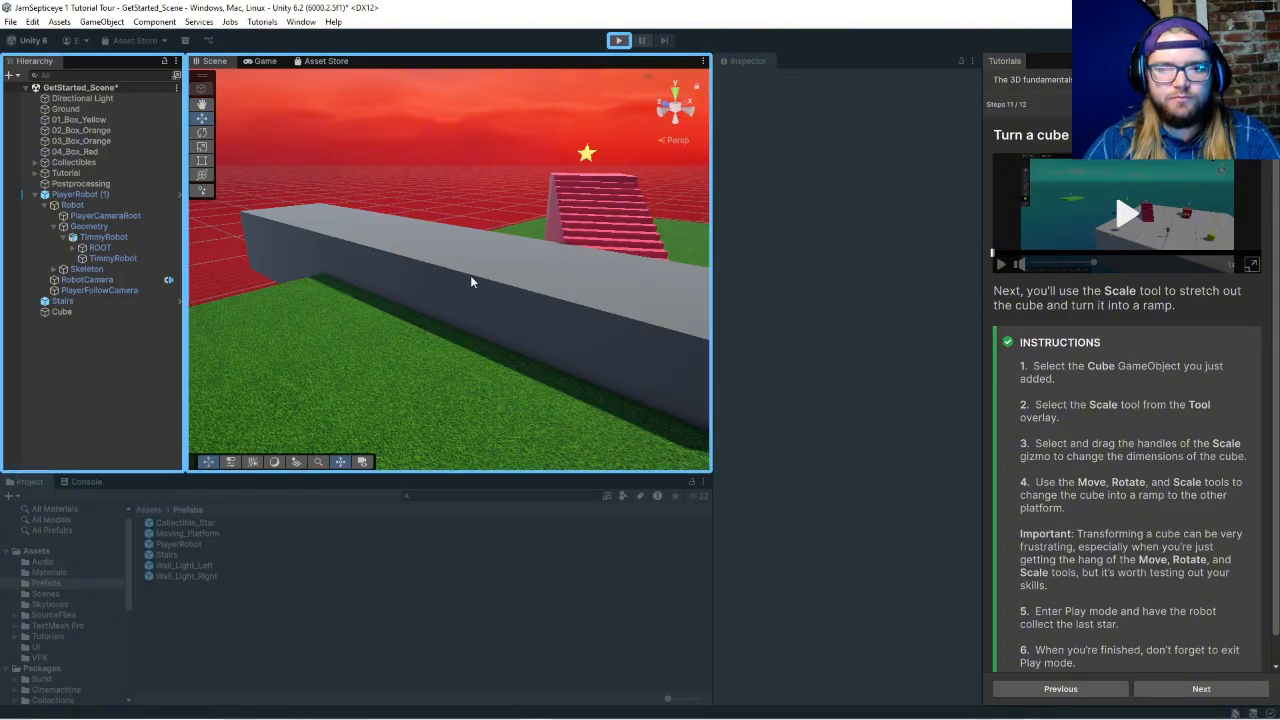
pyautogui.click(470, 281)
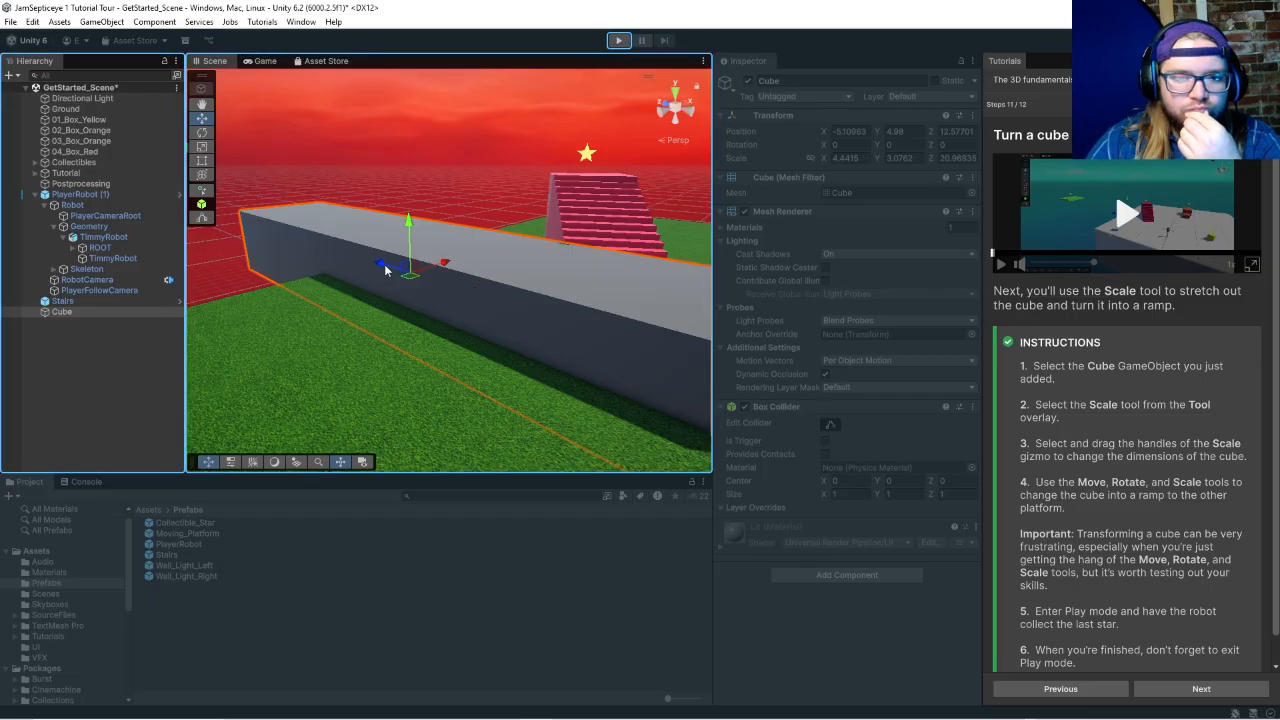
pyautogui.moveTo(385, 268); pyautogui.dragTo(263, 222)
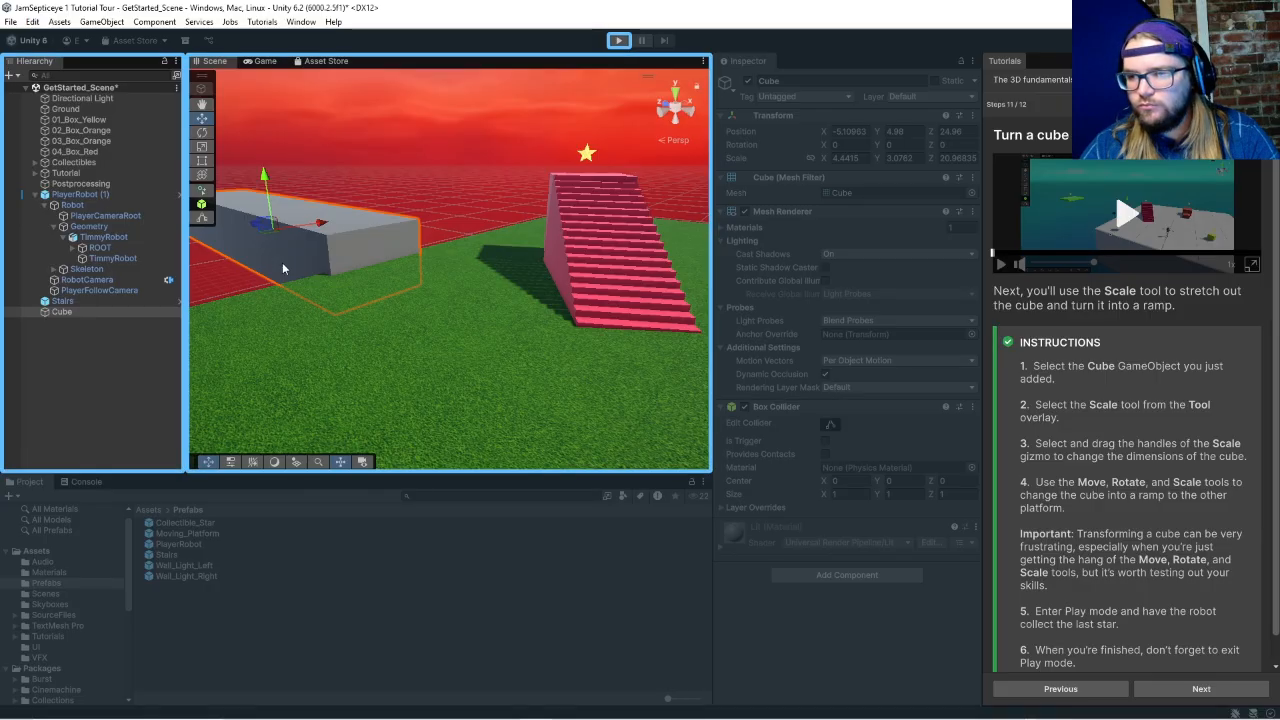
# Step: Flatten the cube into a thin slab with a Y scale of about 0.58 and lengthen it to about Z 21.64
pyautogui.click(201, 107)
pyautogui.moveTo(240, 262); pyautogui.dragTo(699, 423)
pyautogui.moveTo(474, 300); pyautogui.dragTo(411, 278)
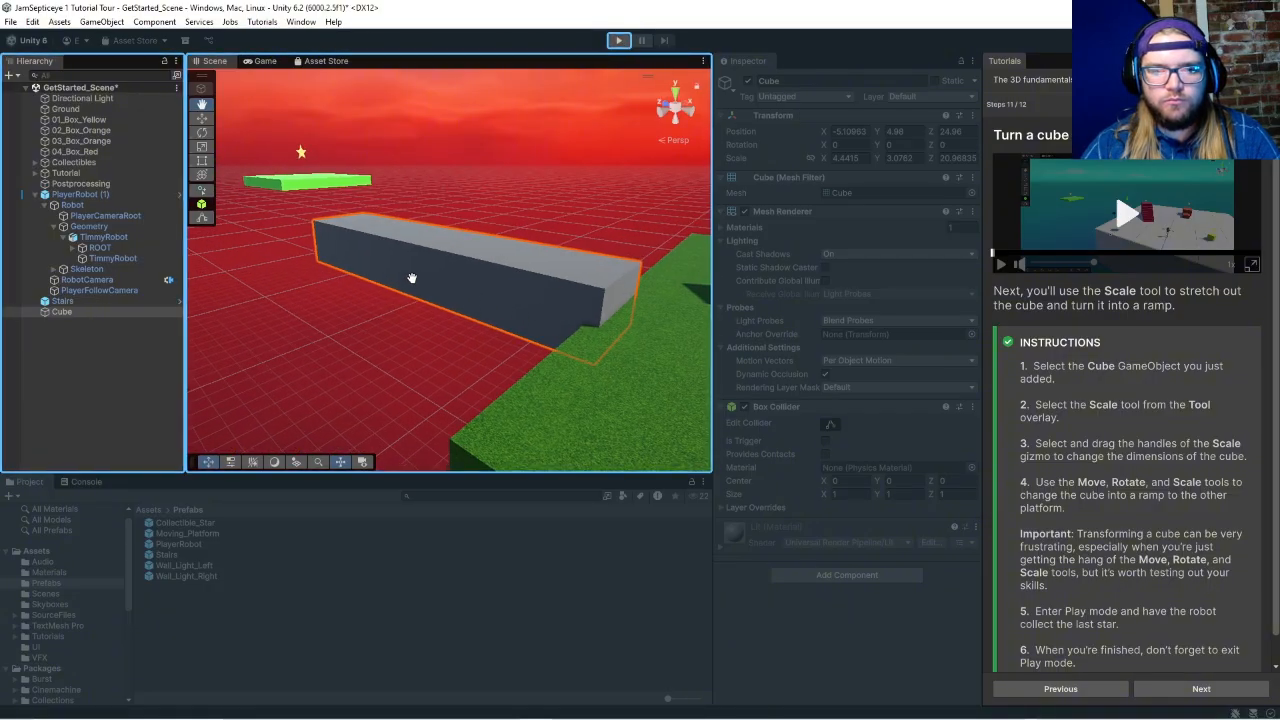
pyautogui.click(202, 147)
pyautogui.moveTo(437, 210); pyautogui.dragTo(441, 121)
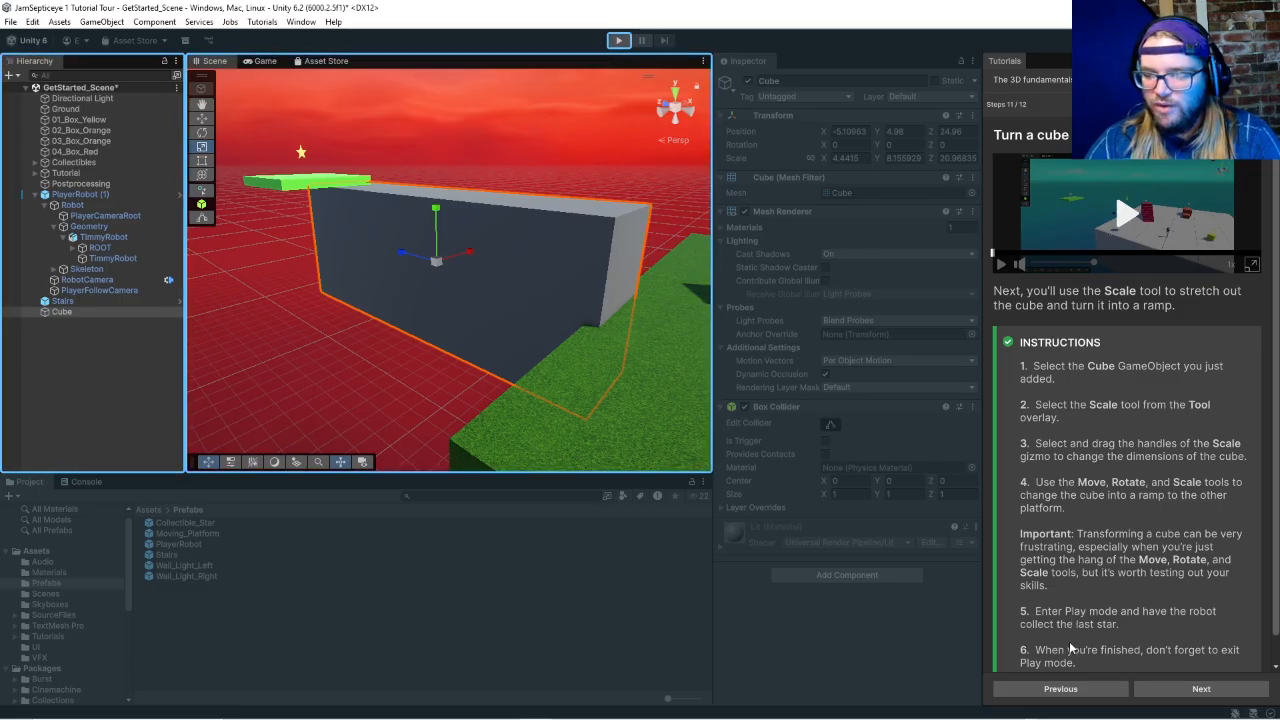
pyautogui.scroll(-1, 1106, 622)
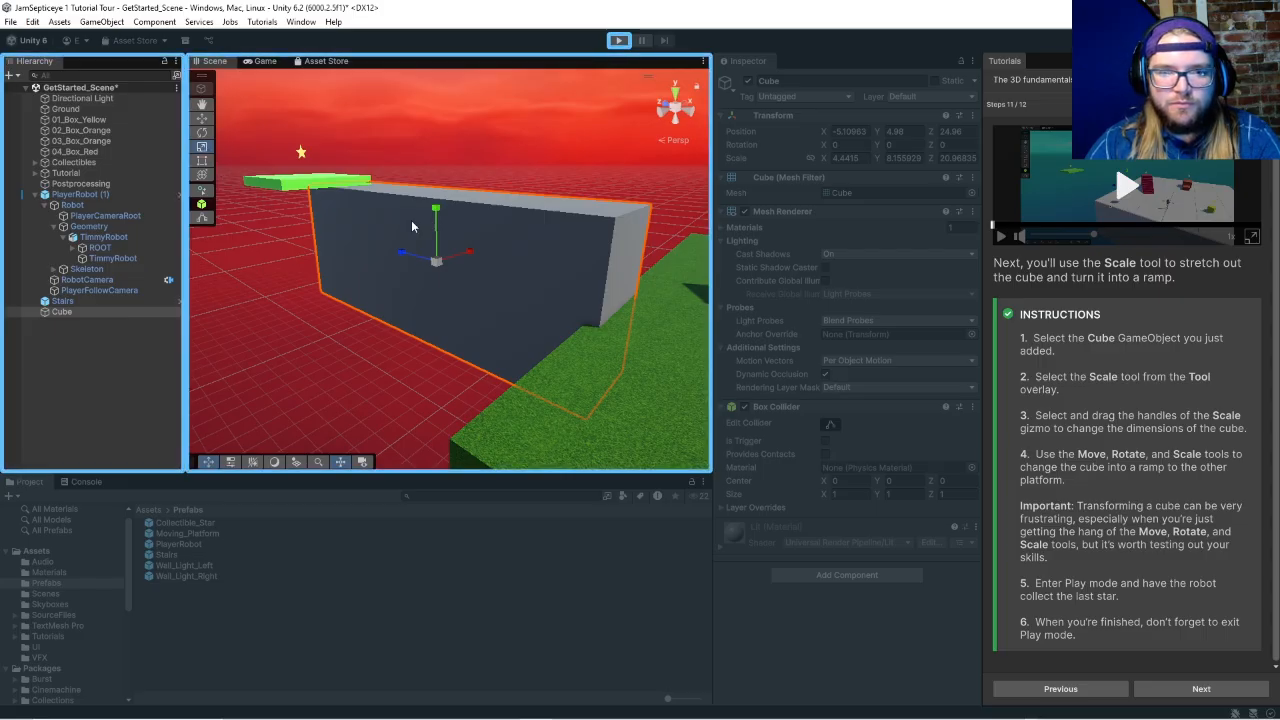
pyautogui.moveTo(436, 210); pyautogui.dragTo(399, 242)
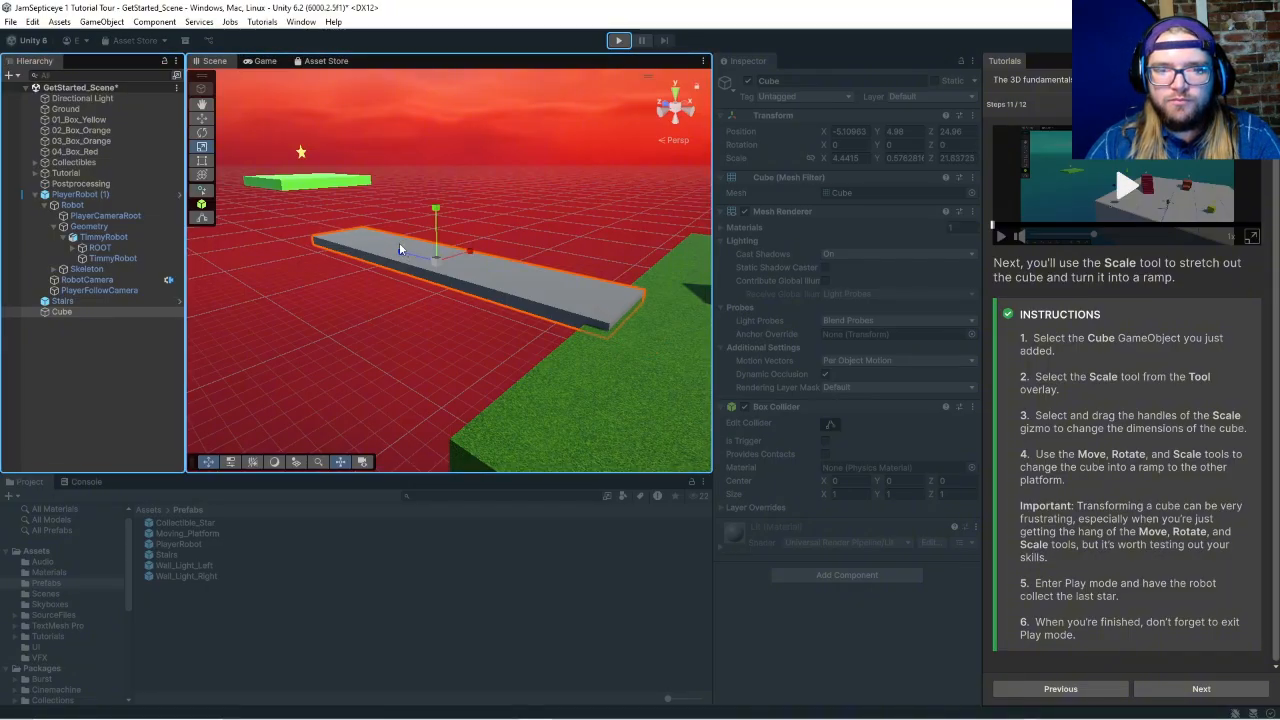
# Step: Rotate the slab about X to about -19.2° and raise it to about Y 5.81, Z 24.67
pyautogui.click(202, 132)
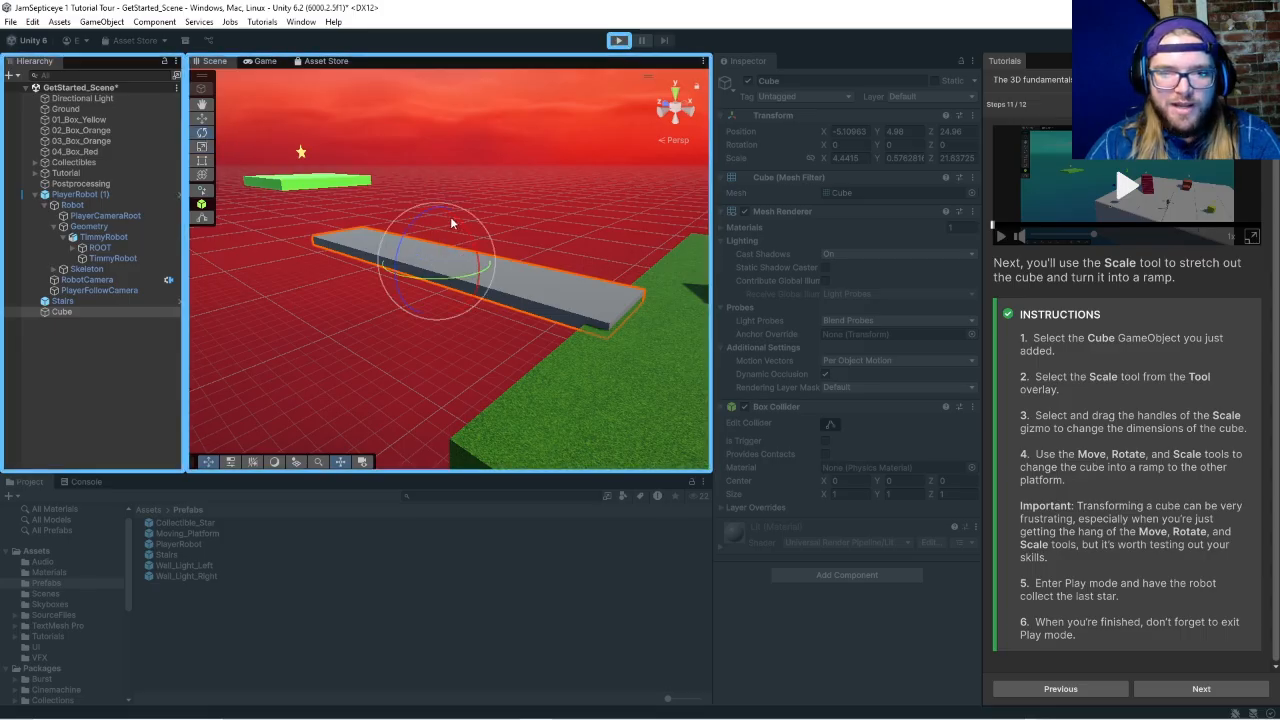
pyautogui.moveTo(457, 222); pyautogui.dragTo(484, 233)
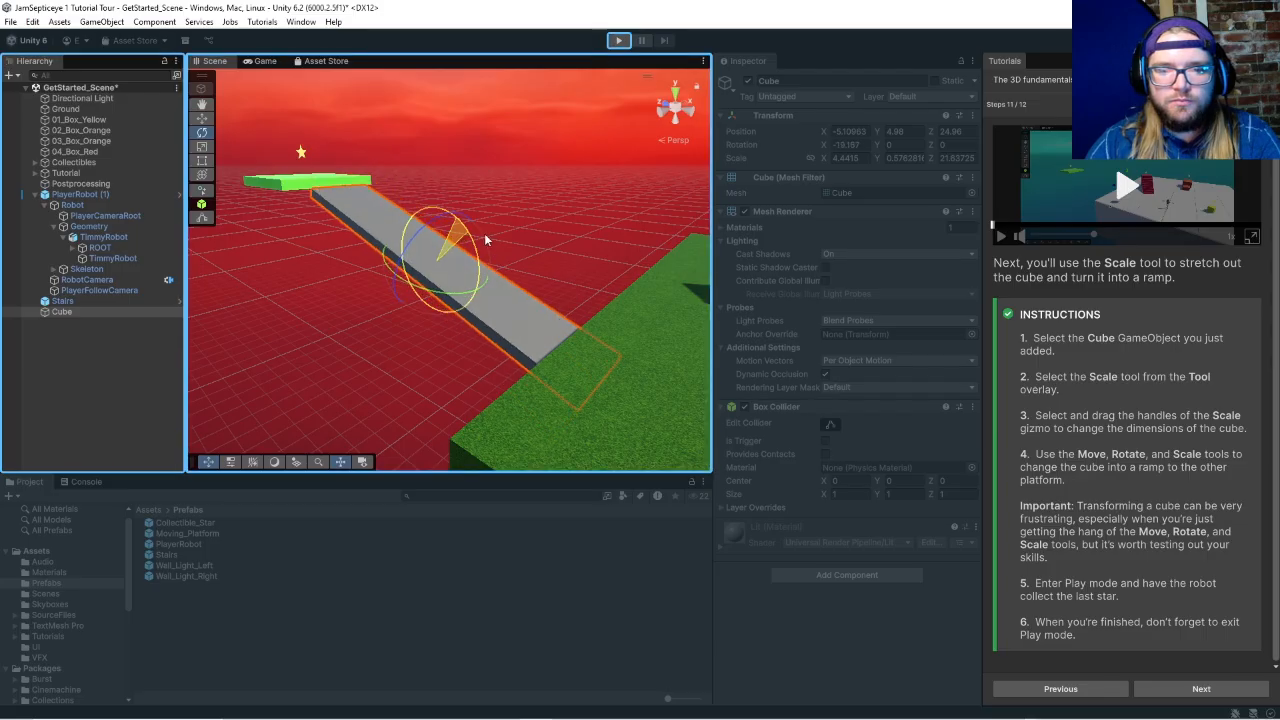
pyautogui.click(200, 117)
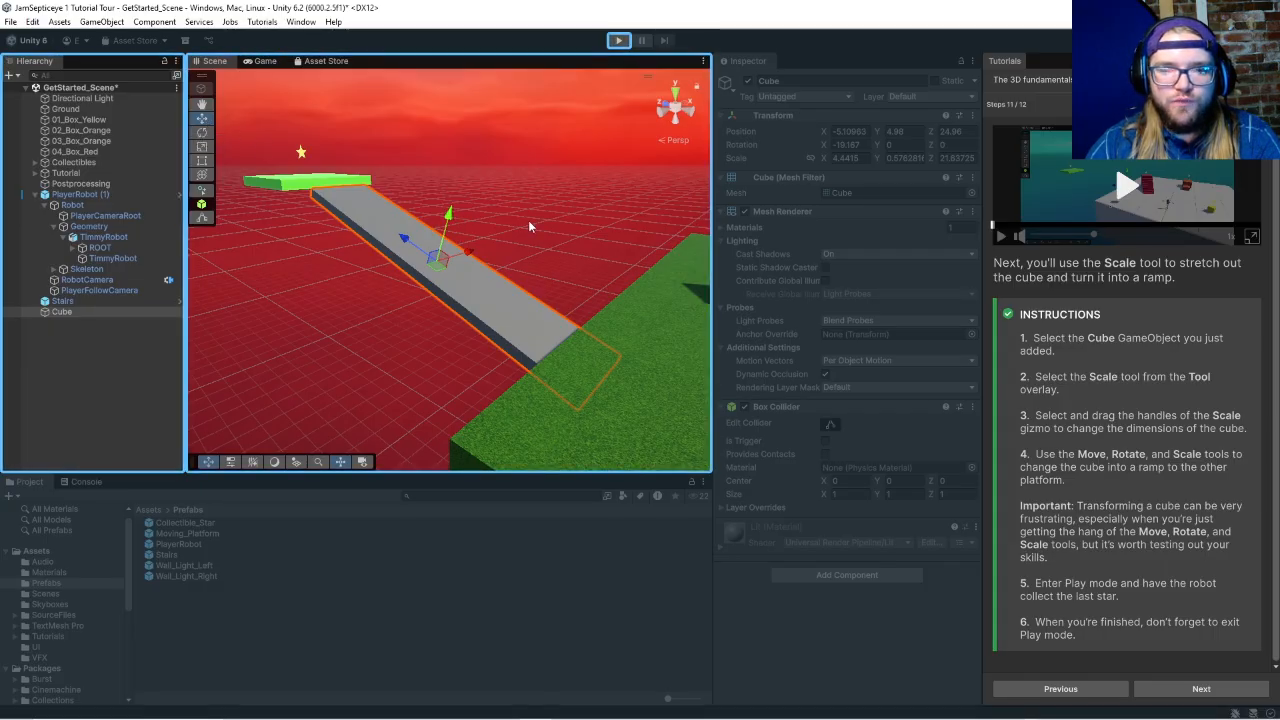
pyautogui.moveTo(451, 216); pyautogui.dragTo(452, 202)
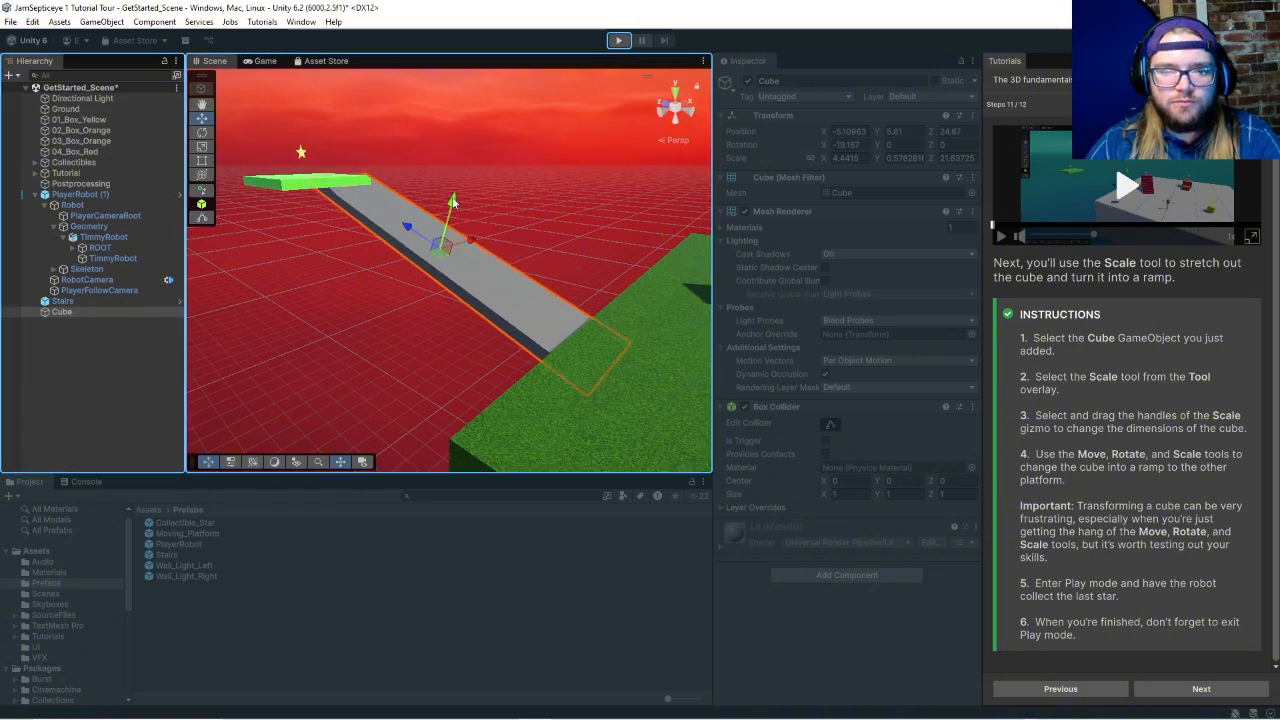
# Step: Align the ramp sideways with the green platform at about X -9.8 and raise it to about Y 8.03, Z 23.9
pyautogui.click(206, 108)
pyautogui.moveTo(477, 158); pyautogui.dragTo(338, 221)
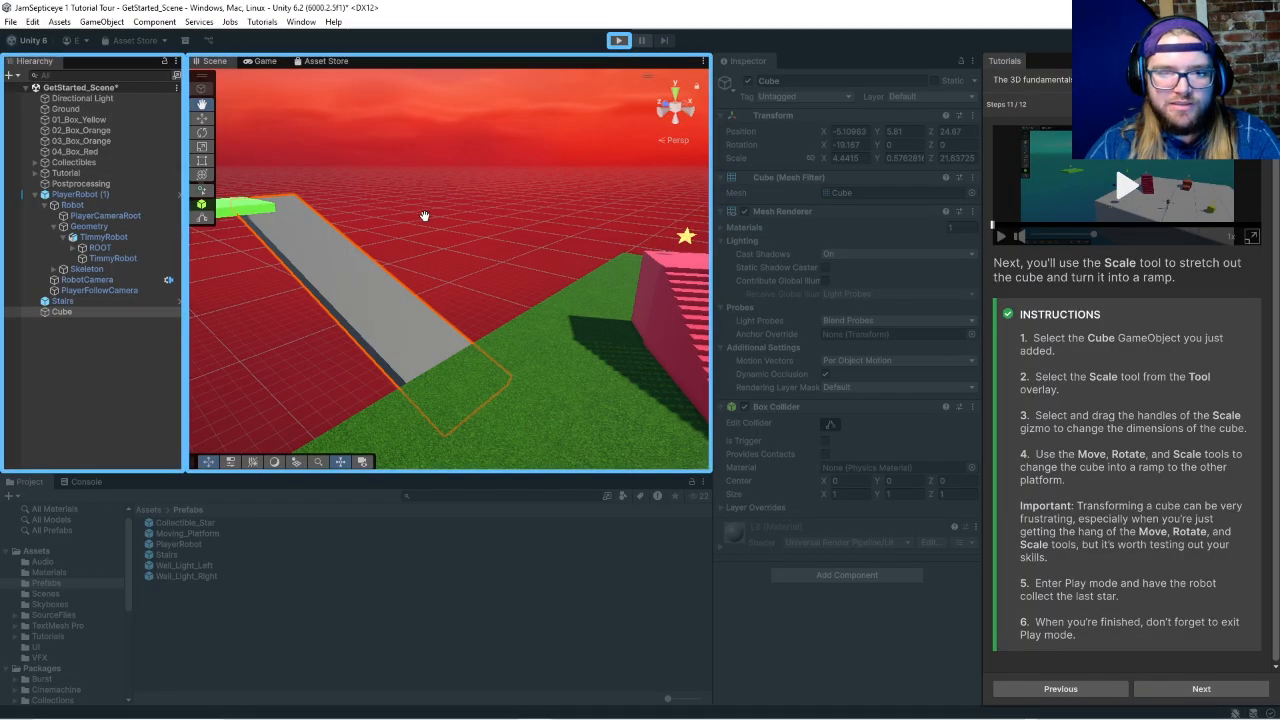
pyautogui.moveTo(426, 209); pyautogui.dragTo(303, 235, button='right')
pyautogui.moveTo(437, 237); pyautogui.dragTo(306, 223)
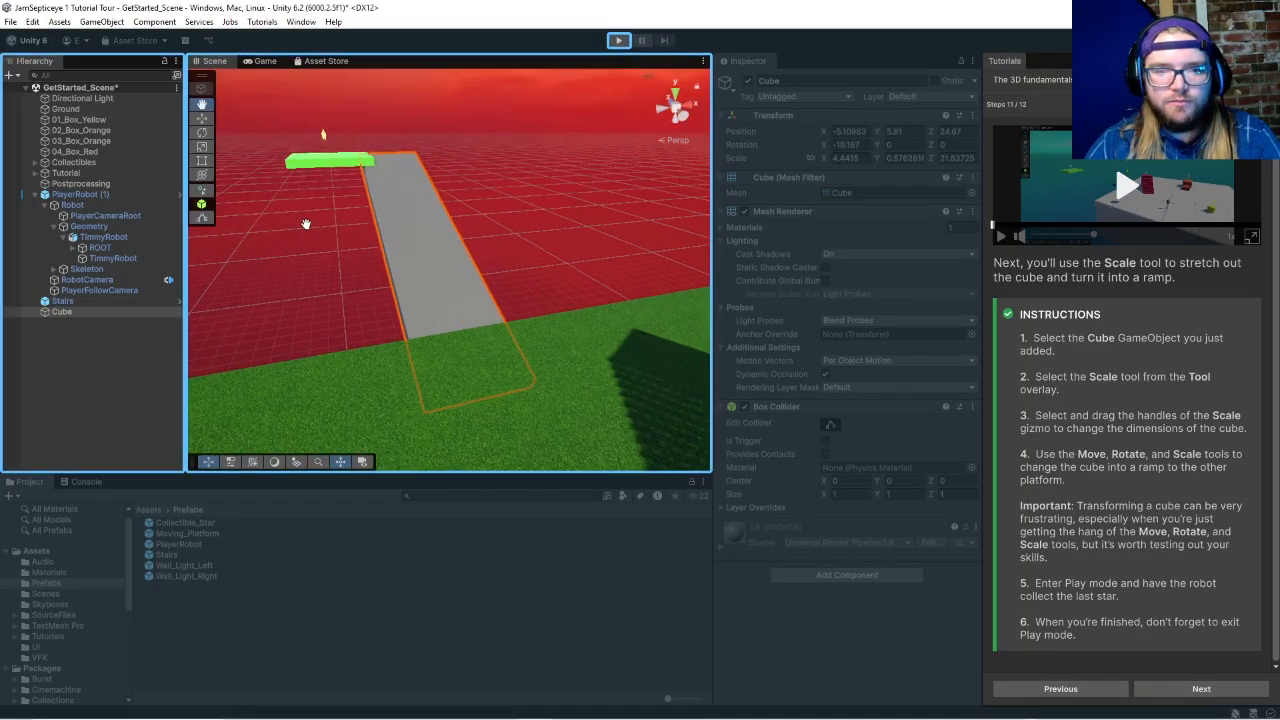
pyautogui.moveTo(306, 223); pyautogui.dragTo(257, 234, button='right')
pyautogui.moveTo(409, 237); pyautogui.dragTo(380, 226)
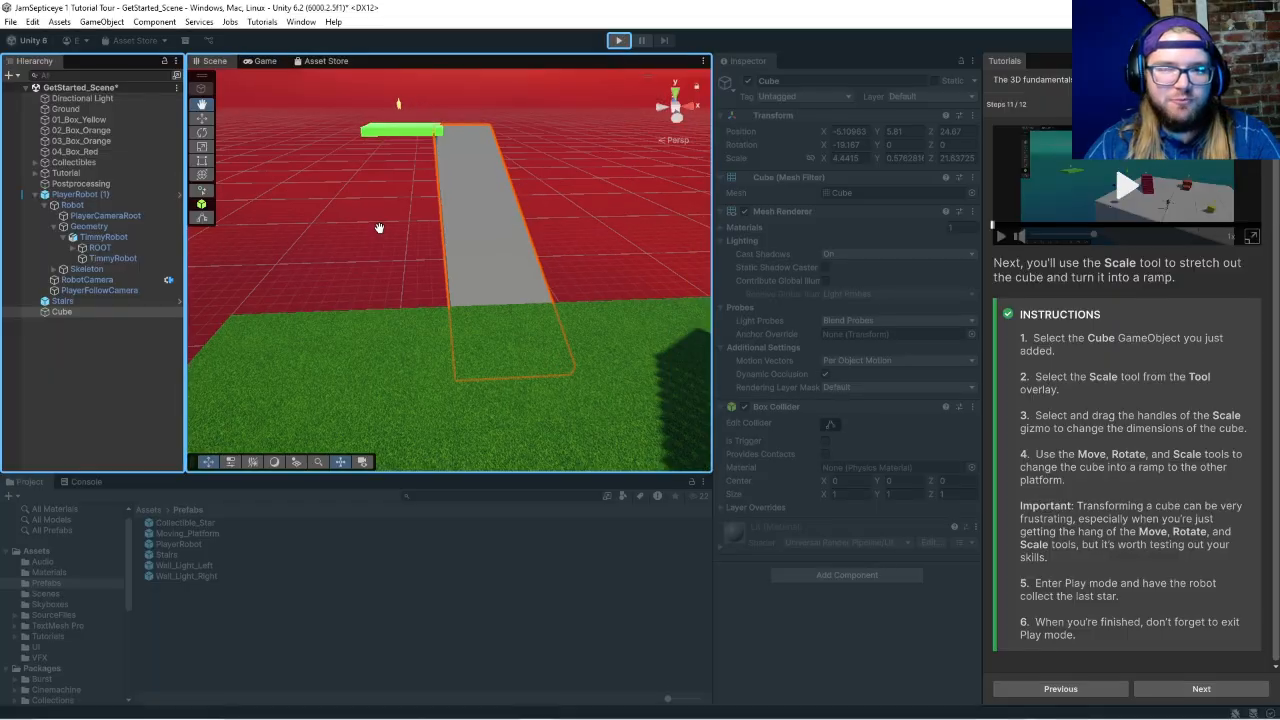
pyautogui.click(202, 119)
pyautogui.click(468, 246)
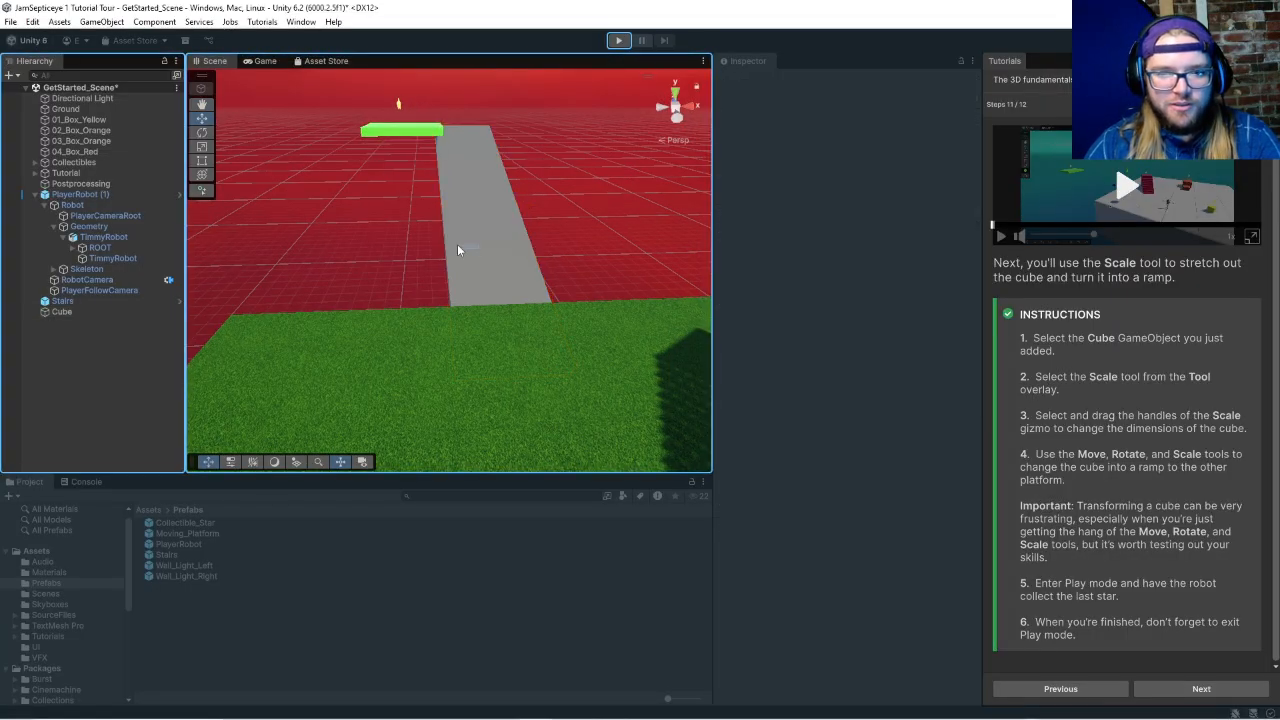
pyautogui.click(478, 220)
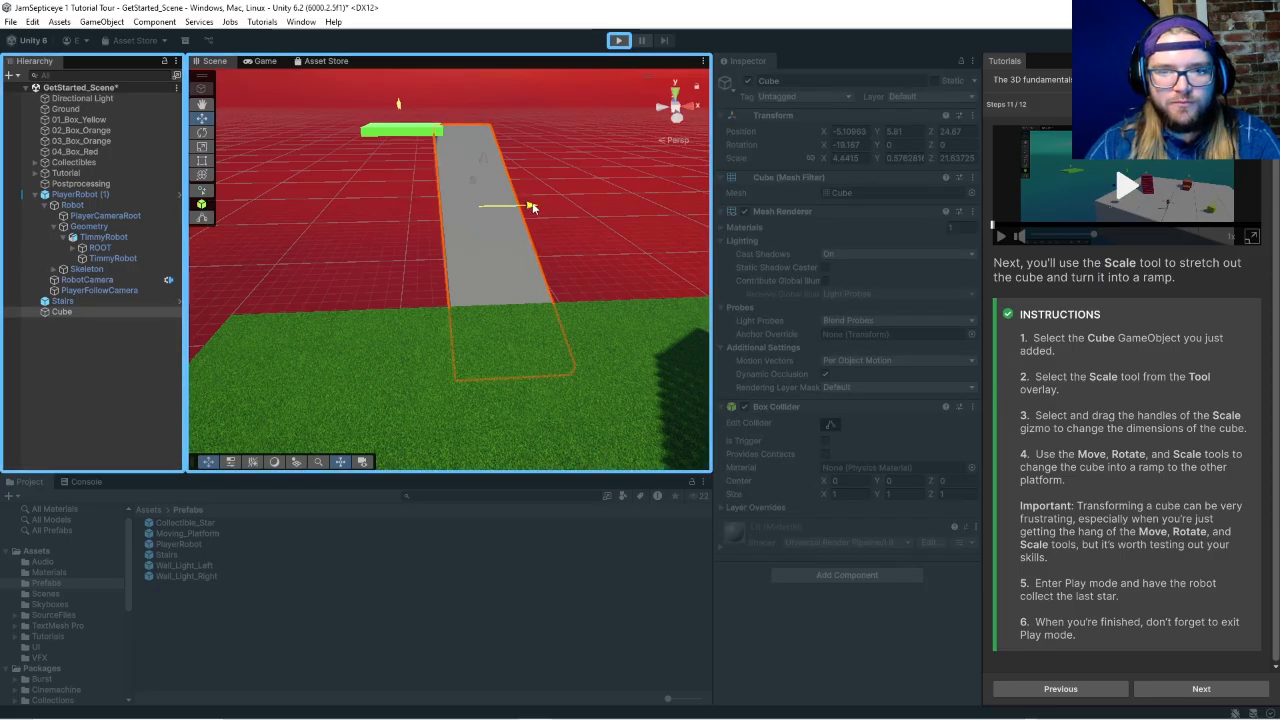
pyautogui.moveTo(533, 204); pyautogui.dragTo(447, 208)
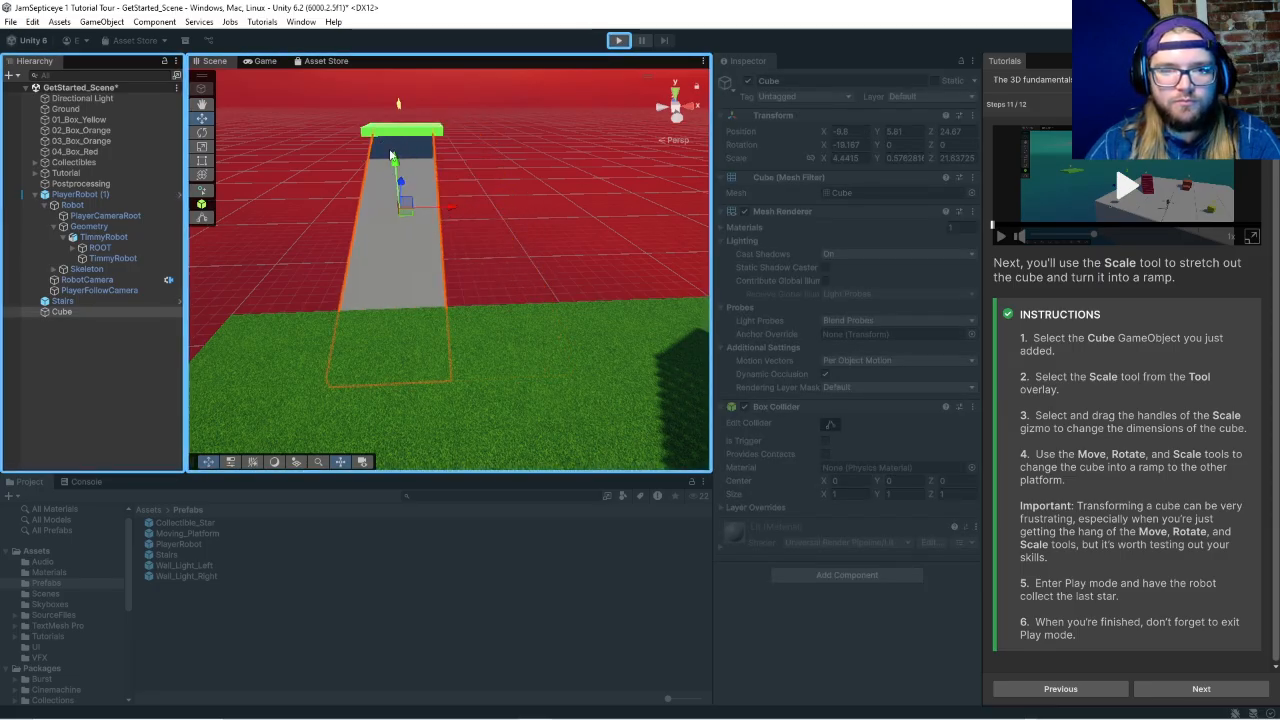
pyautogui.moveTo(393, 158); pyautogui.dragTo(414, 113)
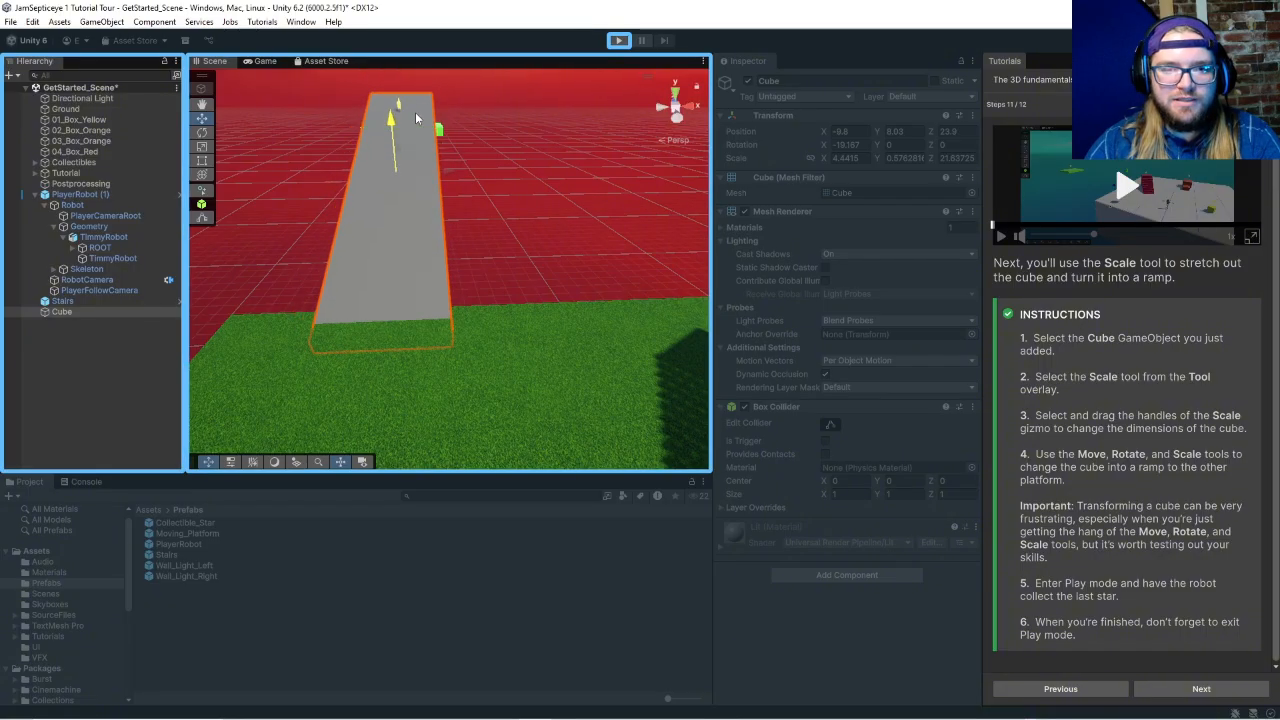
# Step: Adjust the ramp's X rotation to about -19.57° and shorten its Z scale to about 17.54
pyautogui.click(204, 133)
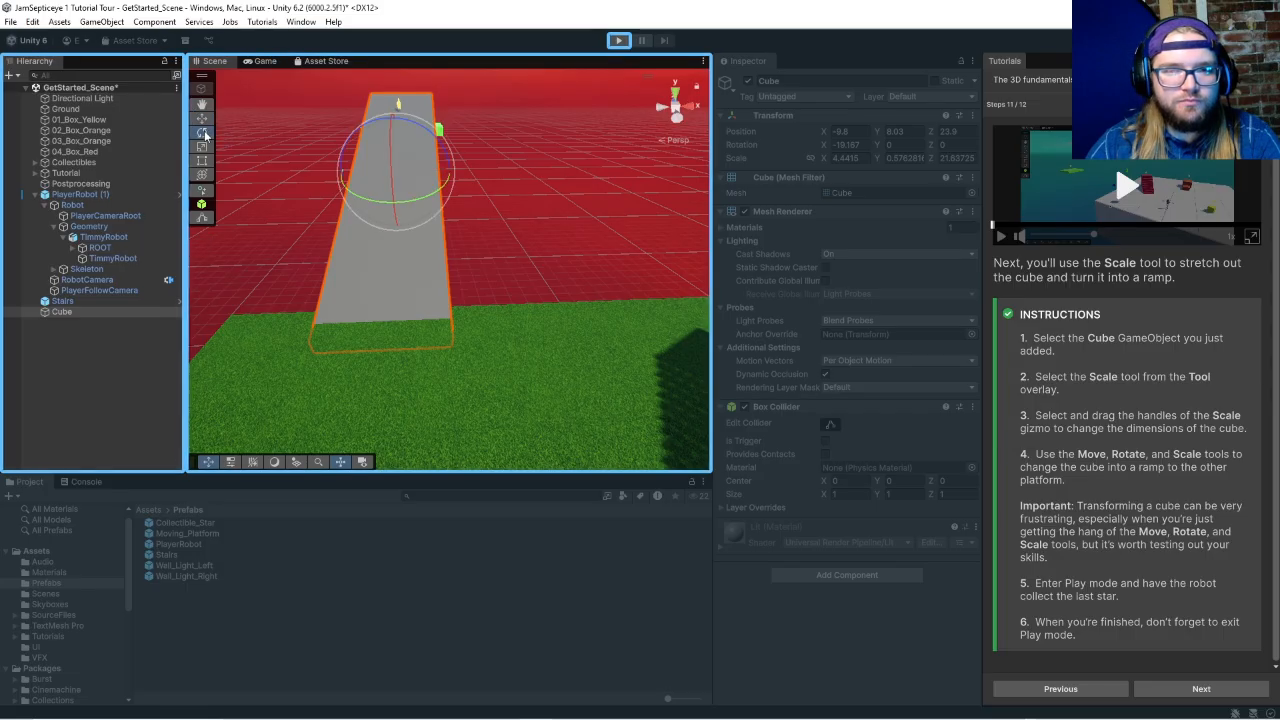
pyautogui.moveTo(389, 137); pyautogui.dragTo(398, 118)
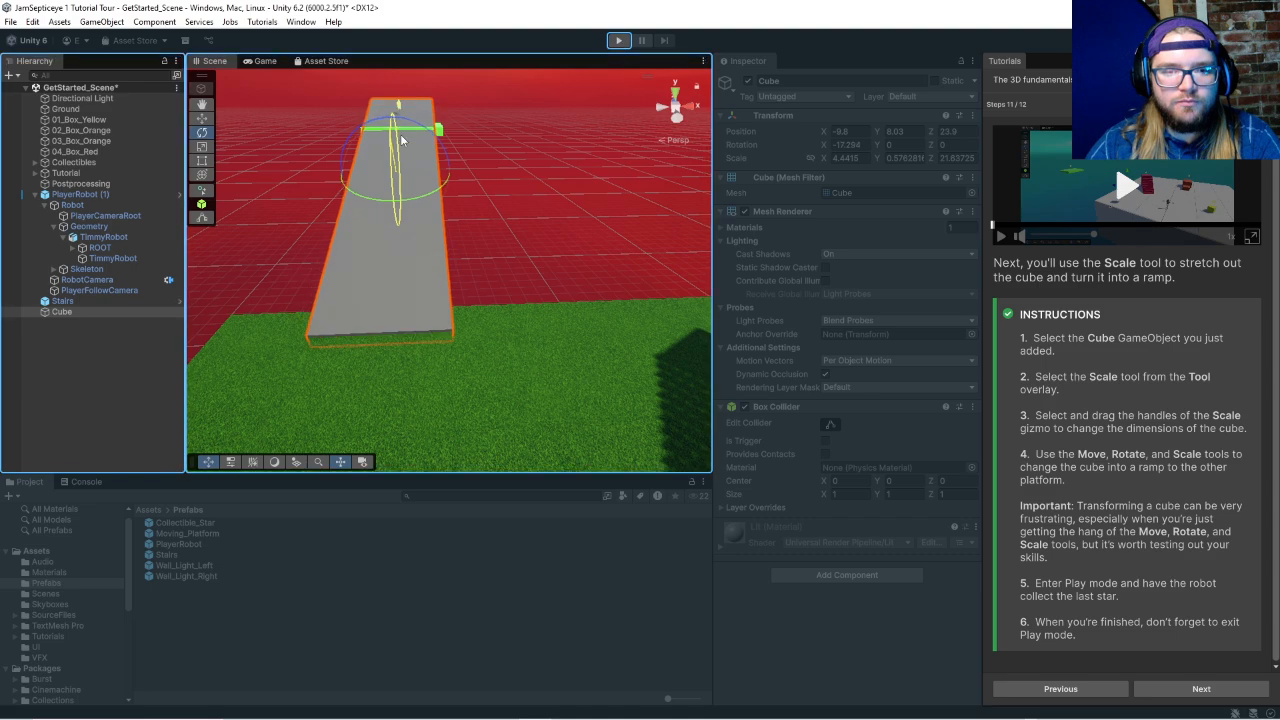
pyautogui.moveTo(401, 140); pyautogui.dragTo(405, 152)
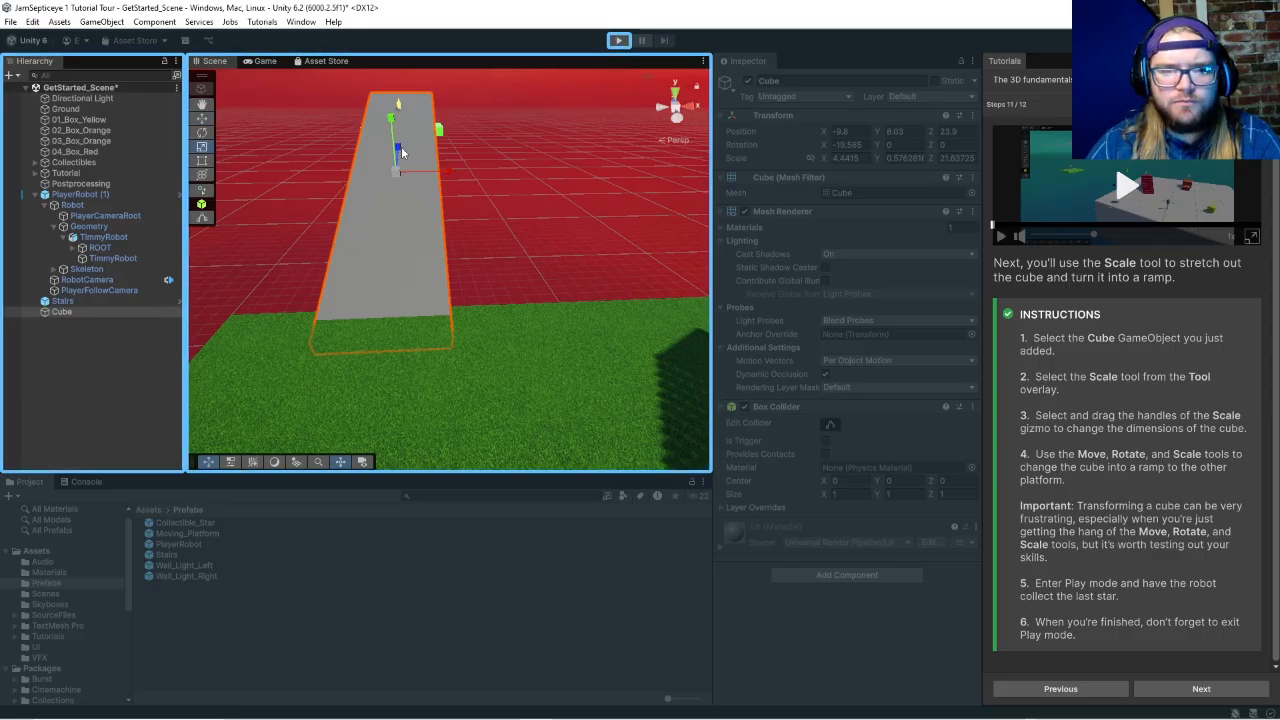
pyautogui.moveTo(401, 152); pyautogui.dragTo(405, 153)
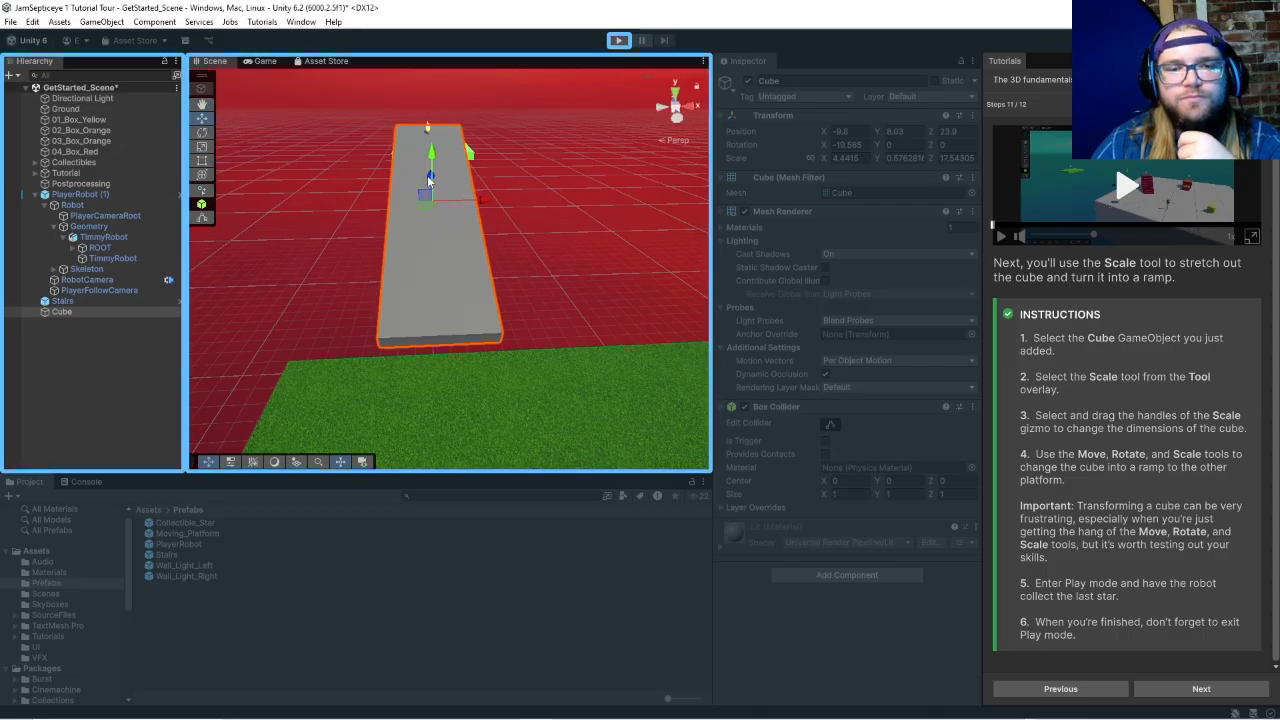
# Step: Slide the ramp down along its slope to about Y 6.76, Z 20.34 and fine-tune its sideways position to about X -9.75
pyautogui.moveTo(430, 183); pyautogui.dragTo(436, 224)
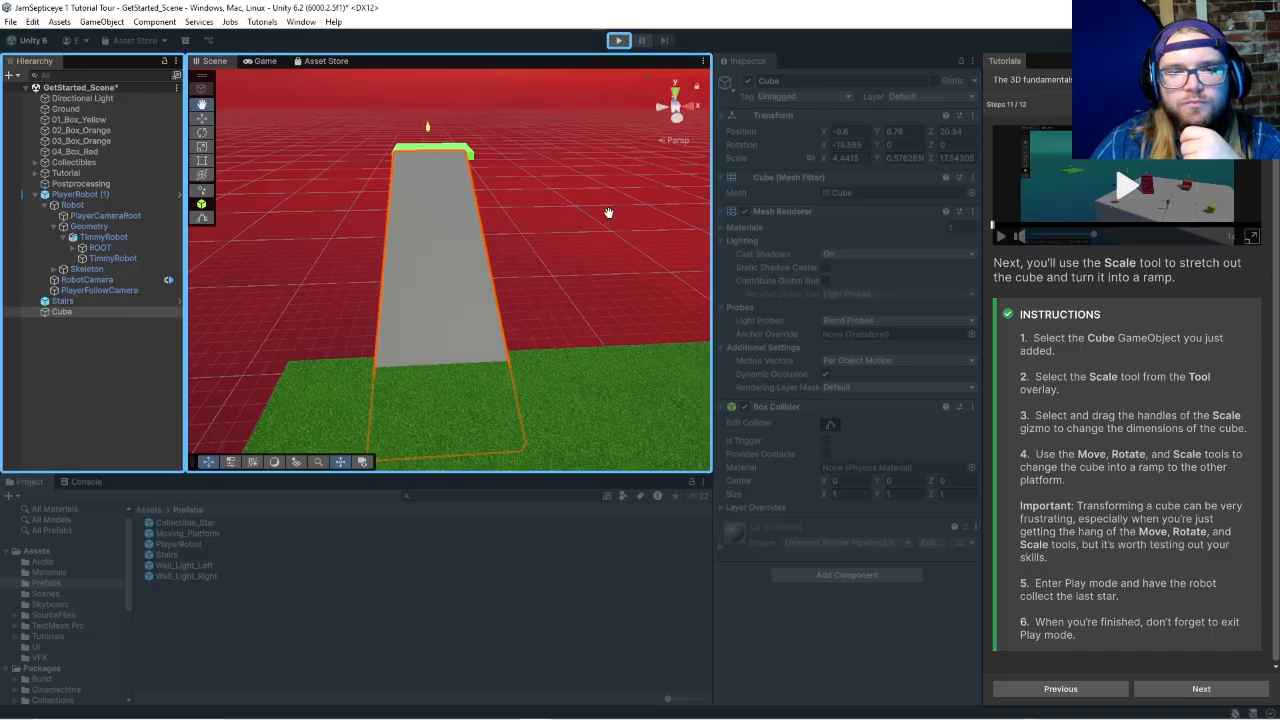
pyautogui.moveTo(430, 210); pyautogui.dragTo(350, 245, button='right')
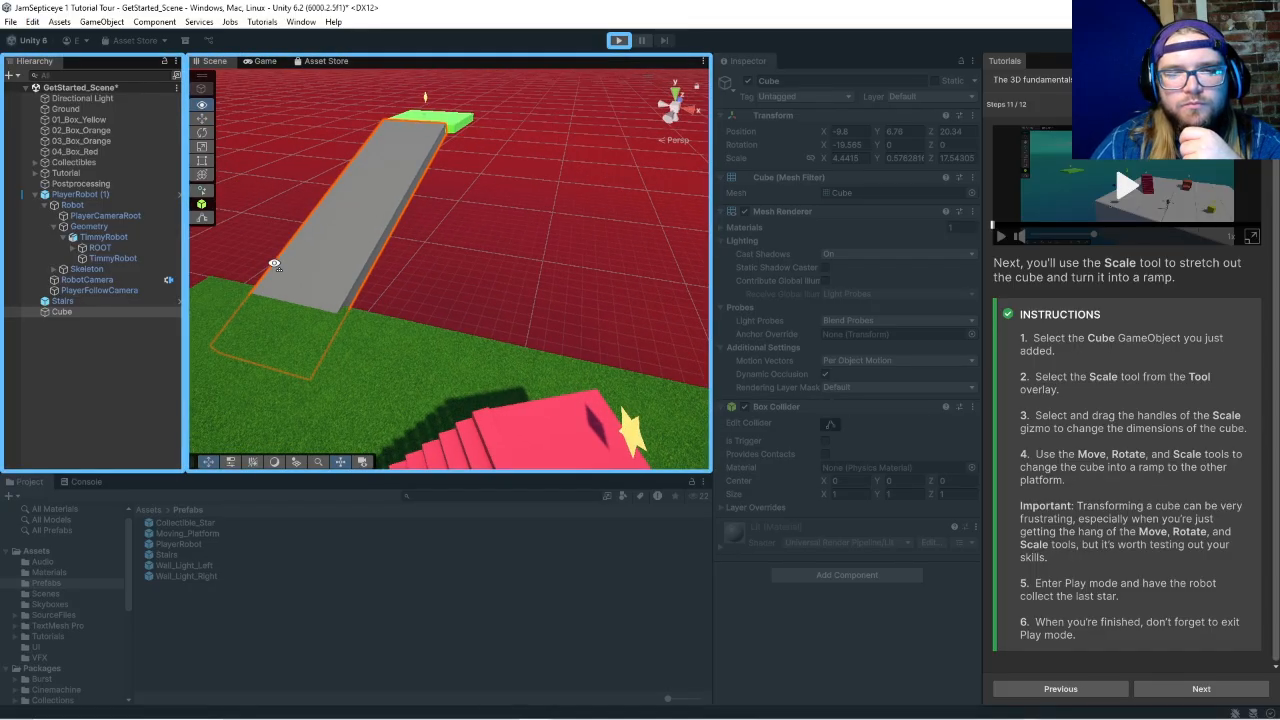
pyautogui.moveTo(408, 240); pyautogui.dragTo(520, 229)
pyautogui.scroll(6, 517, 223)
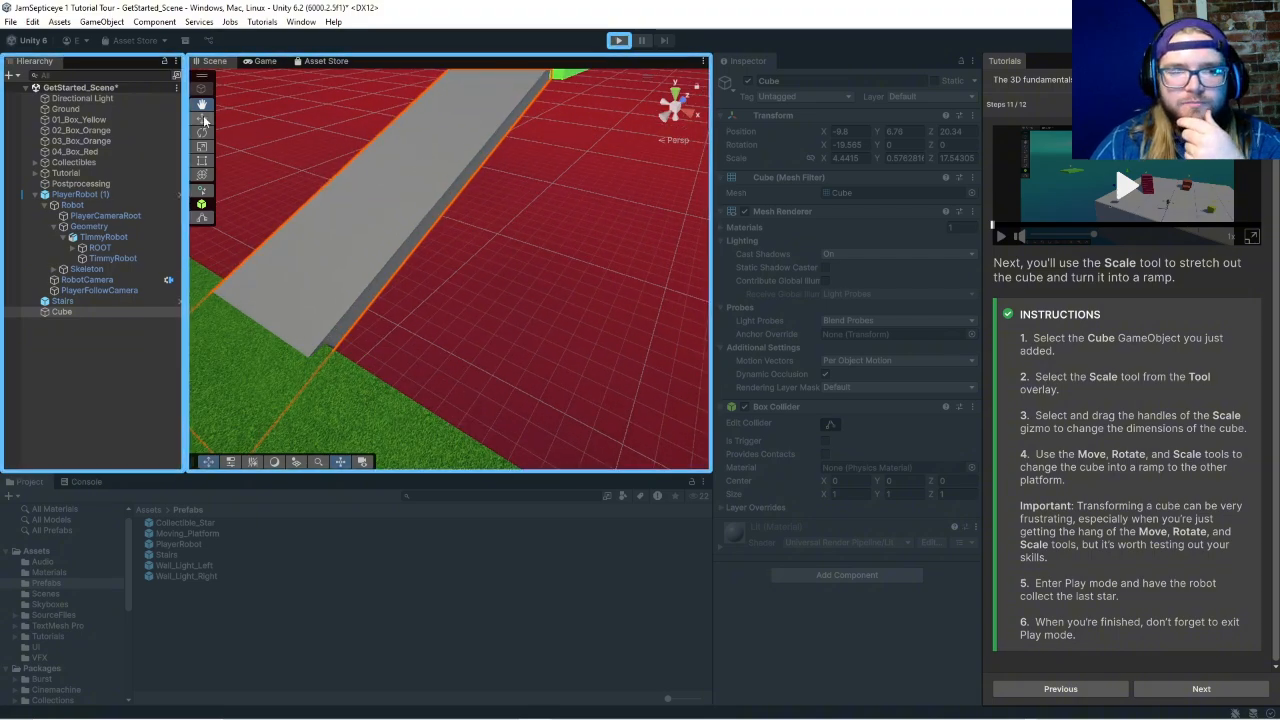
pyautogui.press('w')
pyautogui.moveTo(434, 200); pyautogui.dragTo(449, 208)
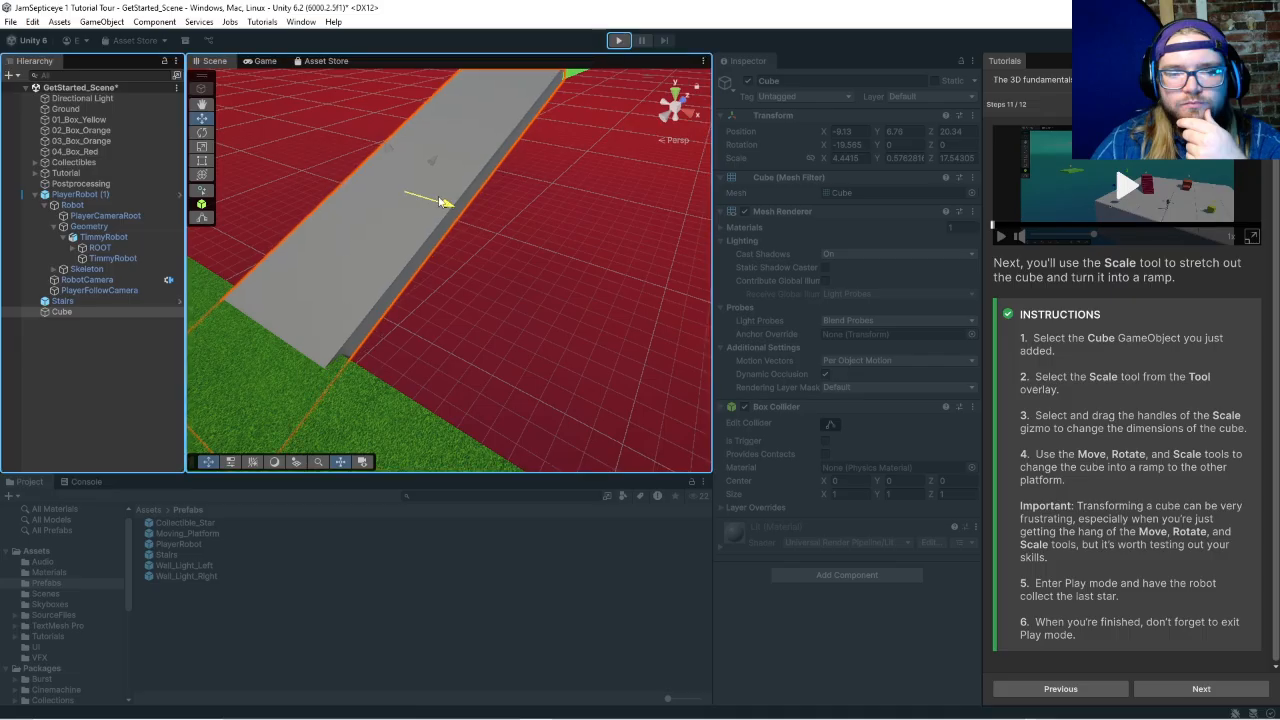
pyautogui.click(203, 104)
pyautogui.scroll(-6, 463, 143)
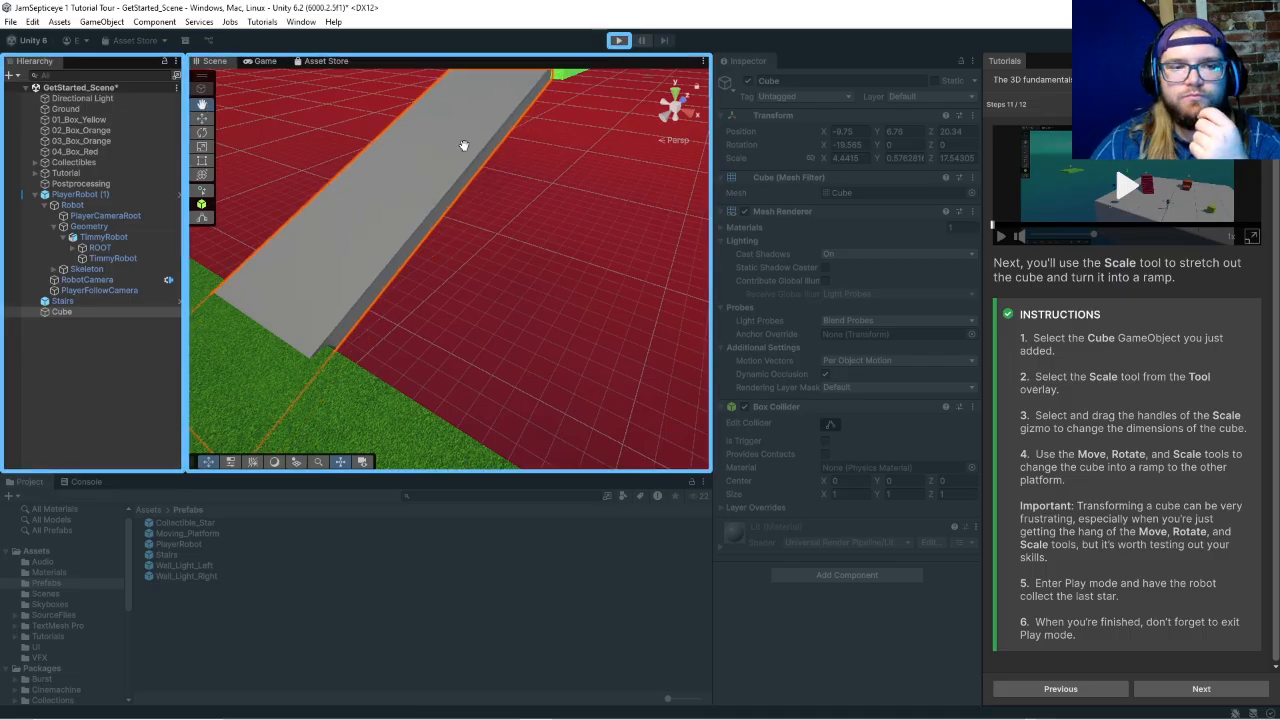
pyautogui.moveTo(482, 450); pyautogui.dragTo(740, 107)
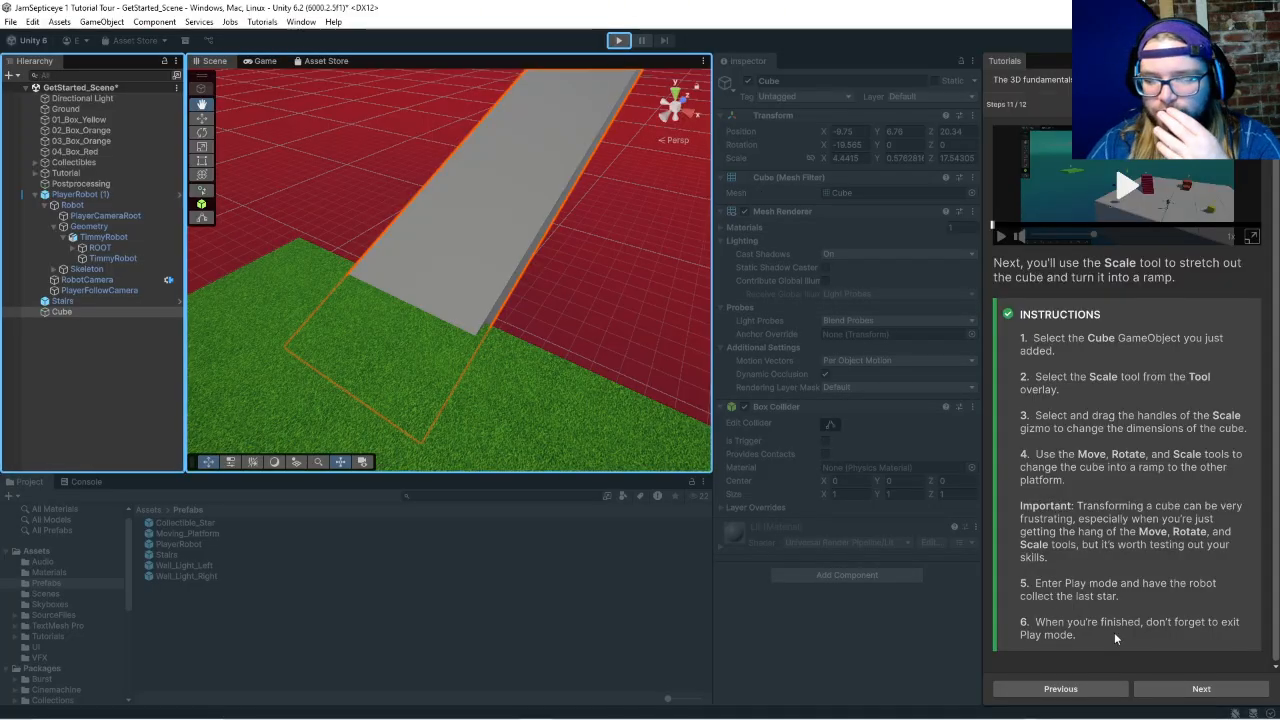
# Step: Activate the Move tool and select the player robot on the grass platform
pyautogui.moveTo(386, 323); pyautogui.dragTo(571, 357)
pyautogui.moveTo(477, 326); pyautogui.dragTo(454, 162)
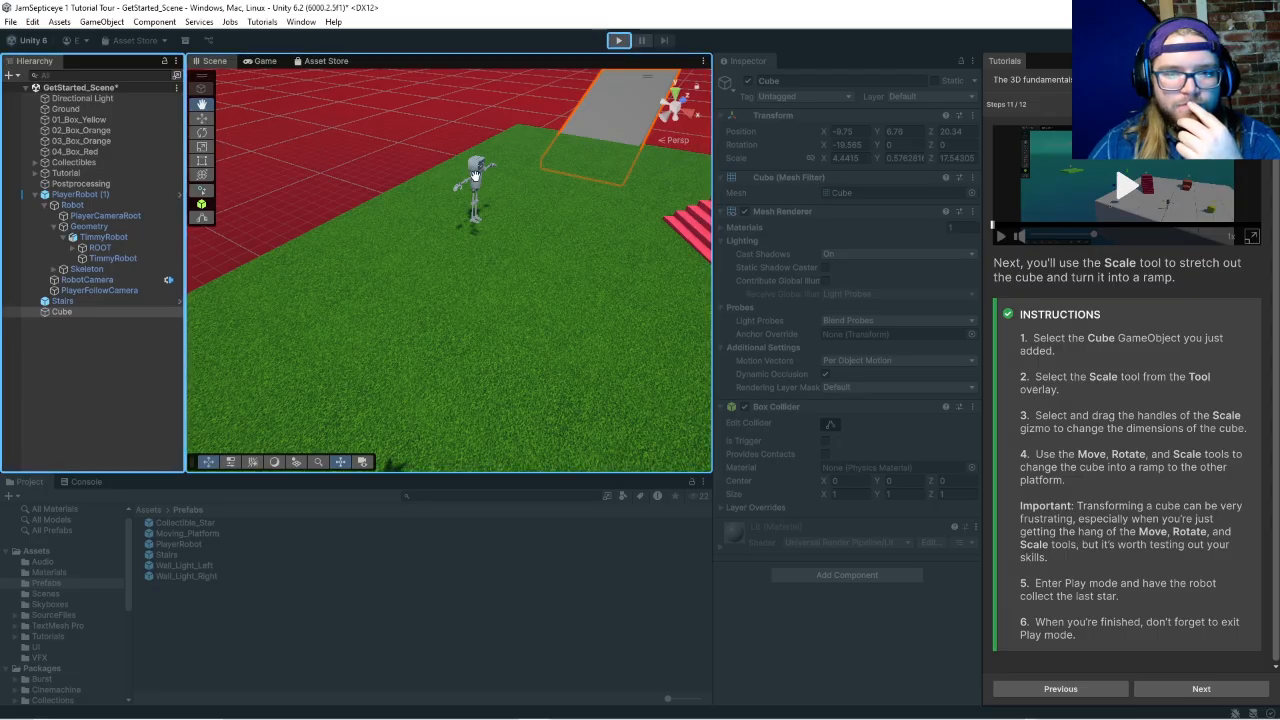
pyautogui.moveTo(481, 174); pyautogui.dragTo(471, 204)
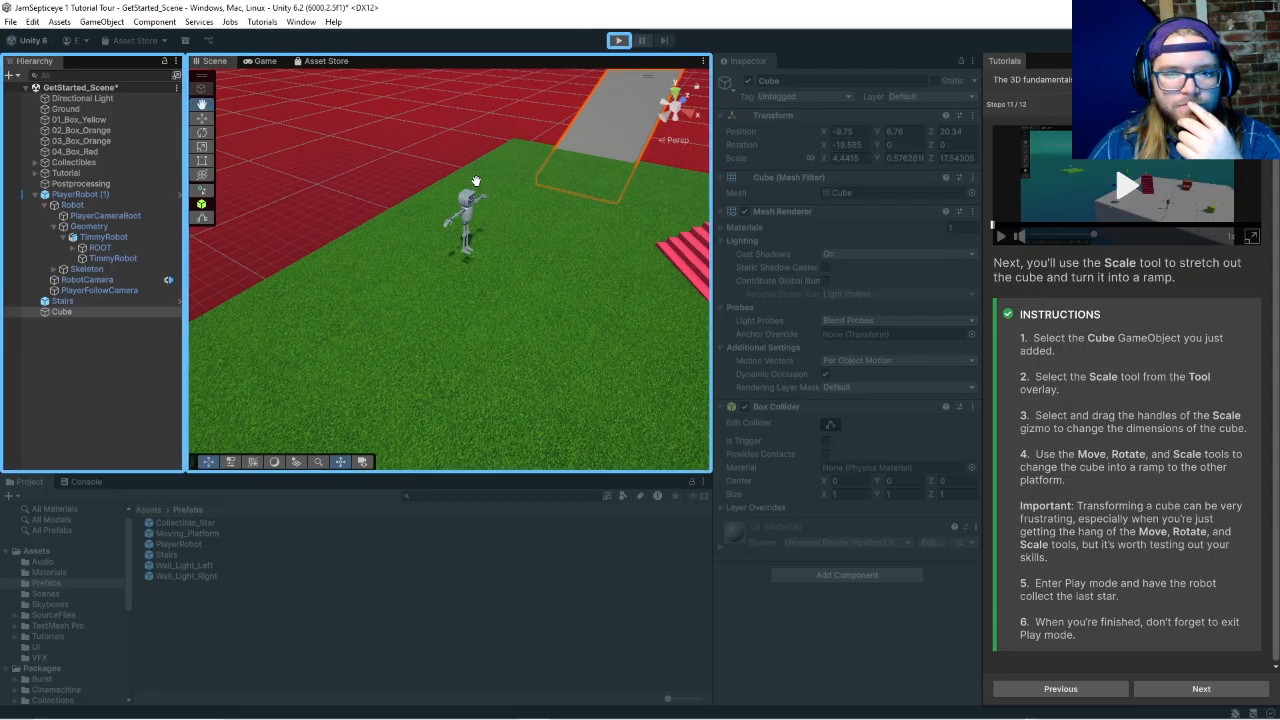
pyautogui.click(202, 118)
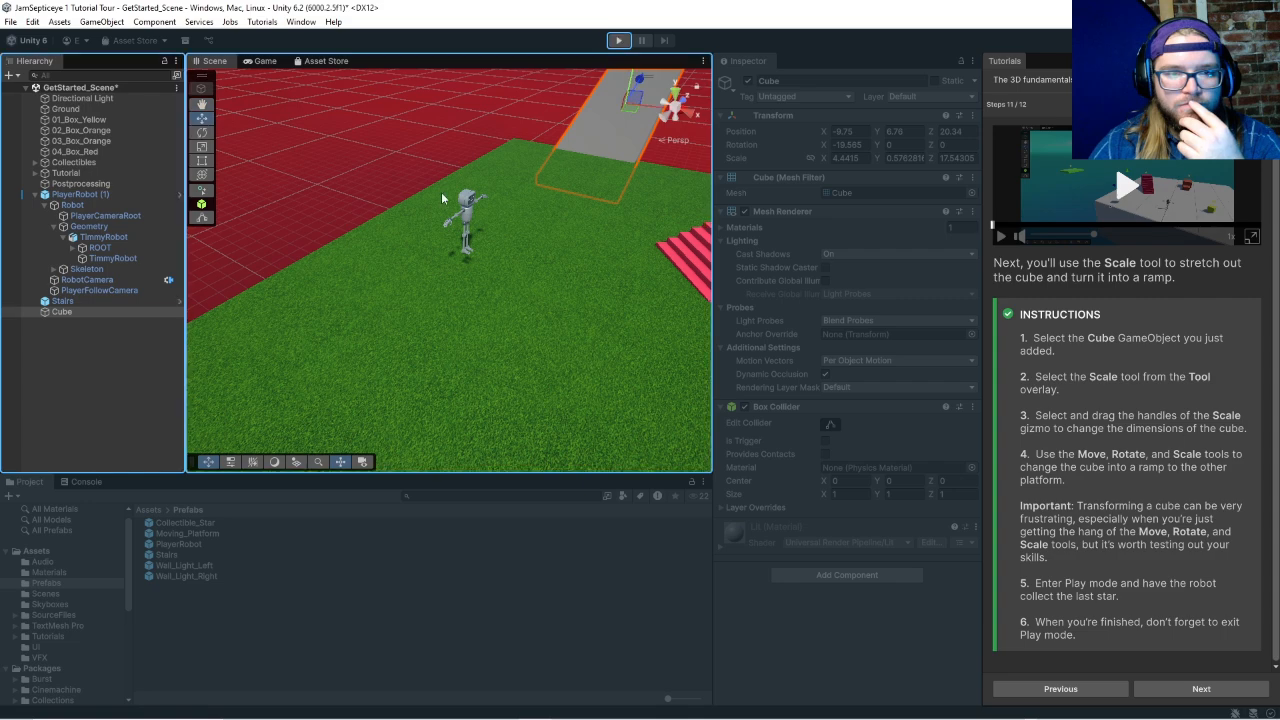
pyautogui.click(467, 204)
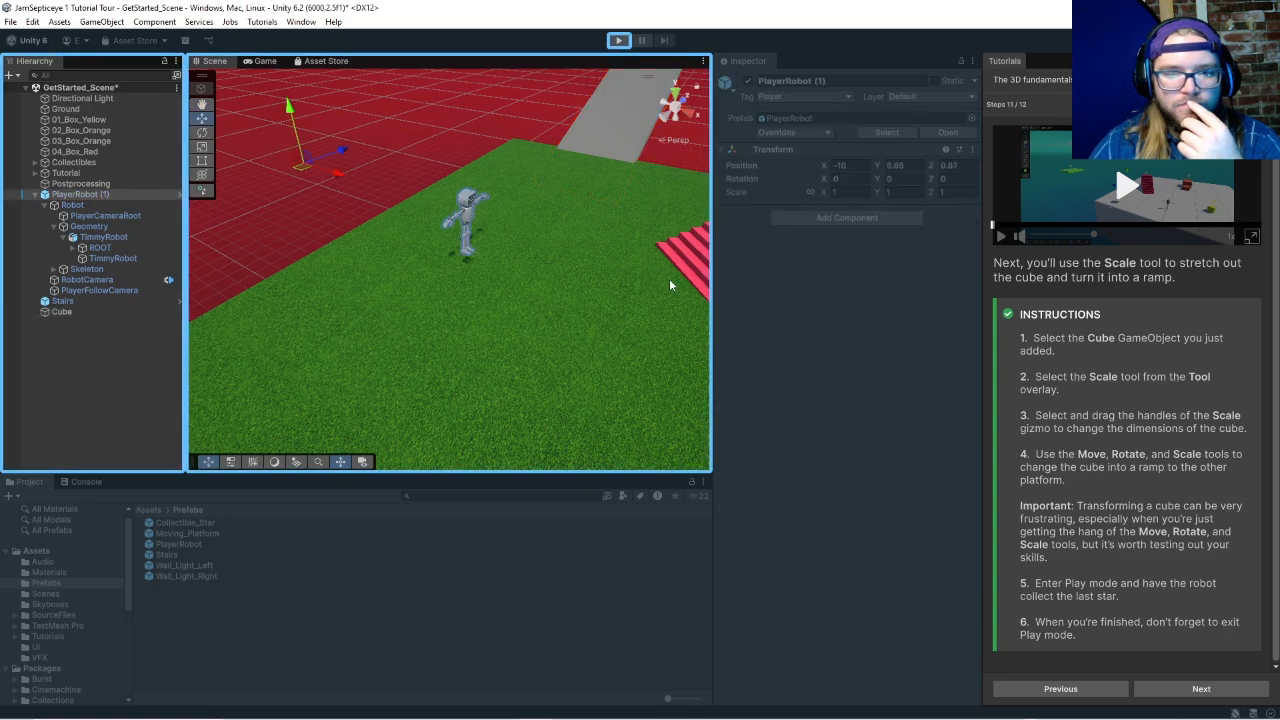
# Step: Enter Play mode and run the robot up the ramp onto the green platform to collect its star
pyautogui.click(618, 41)
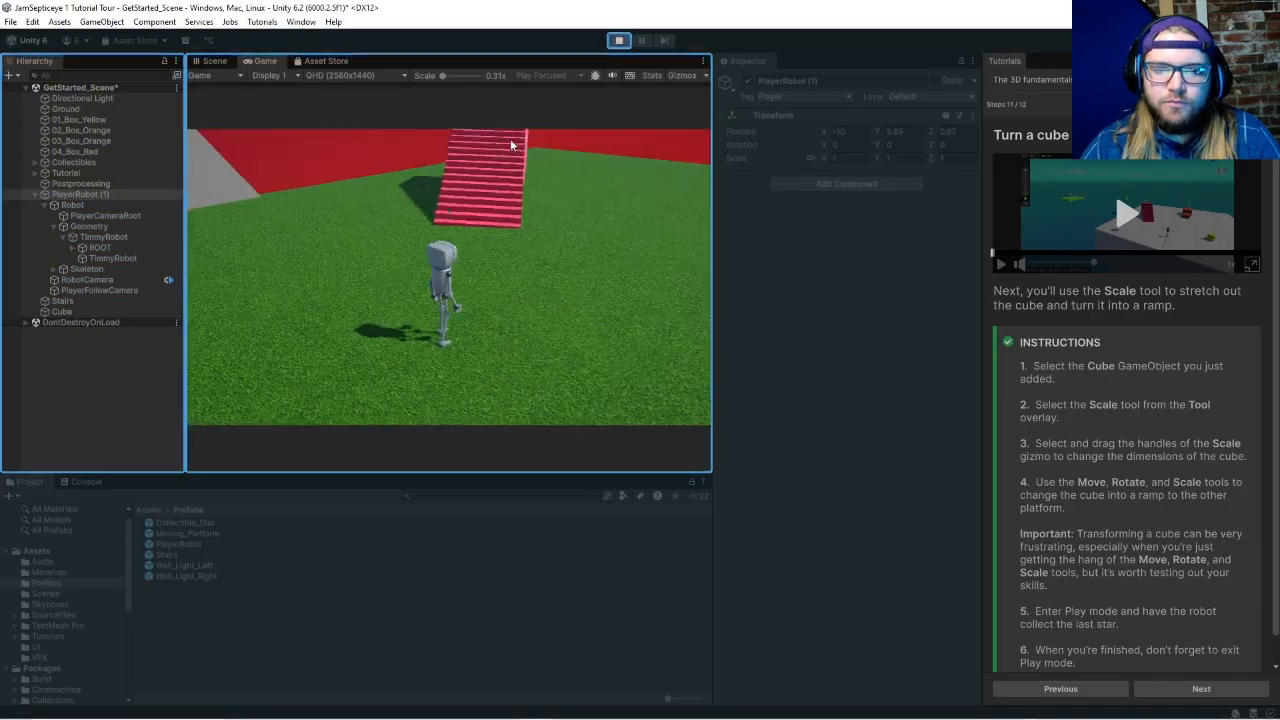
pyautogui.click(511, 145)
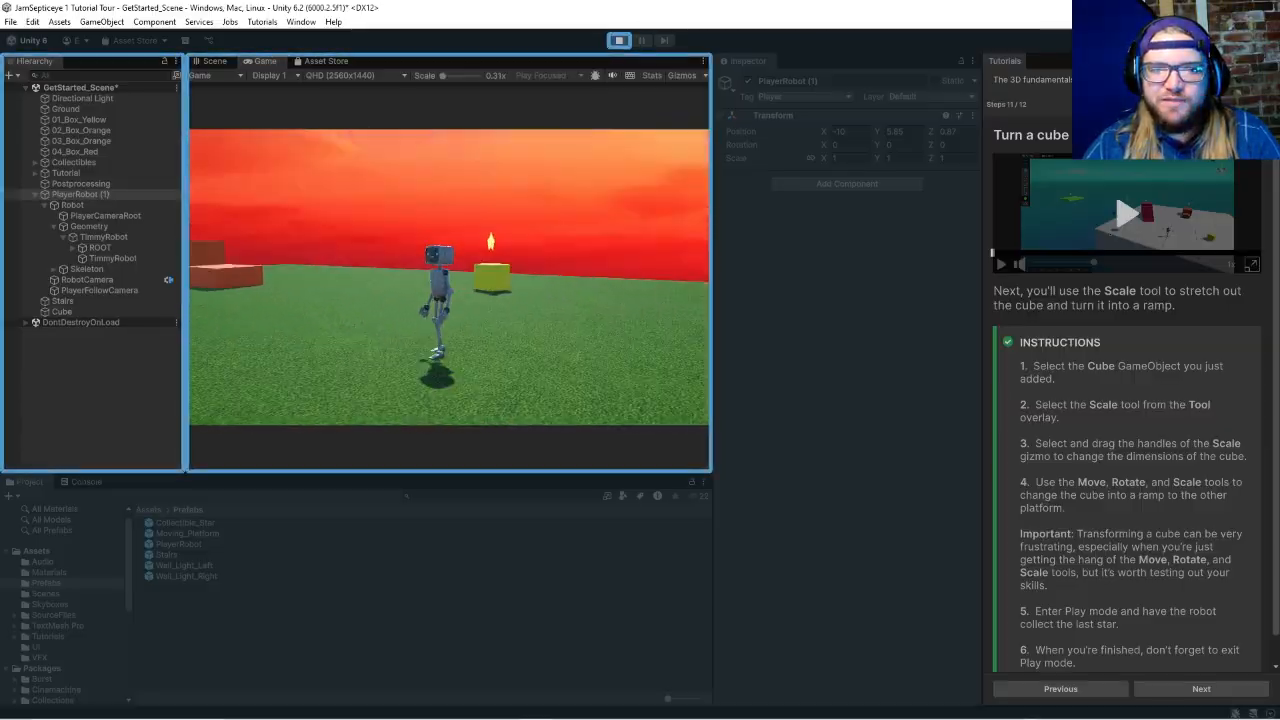
pyautogui.press('w')
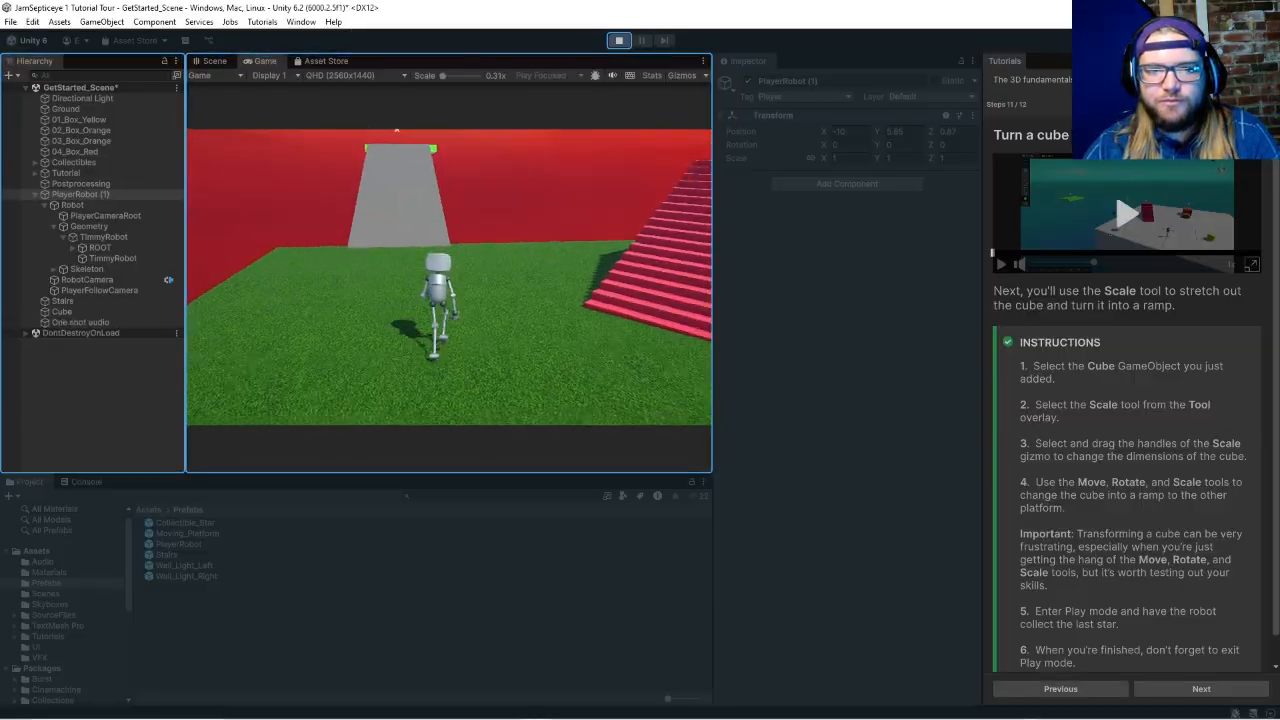
pyautogui.press('w')
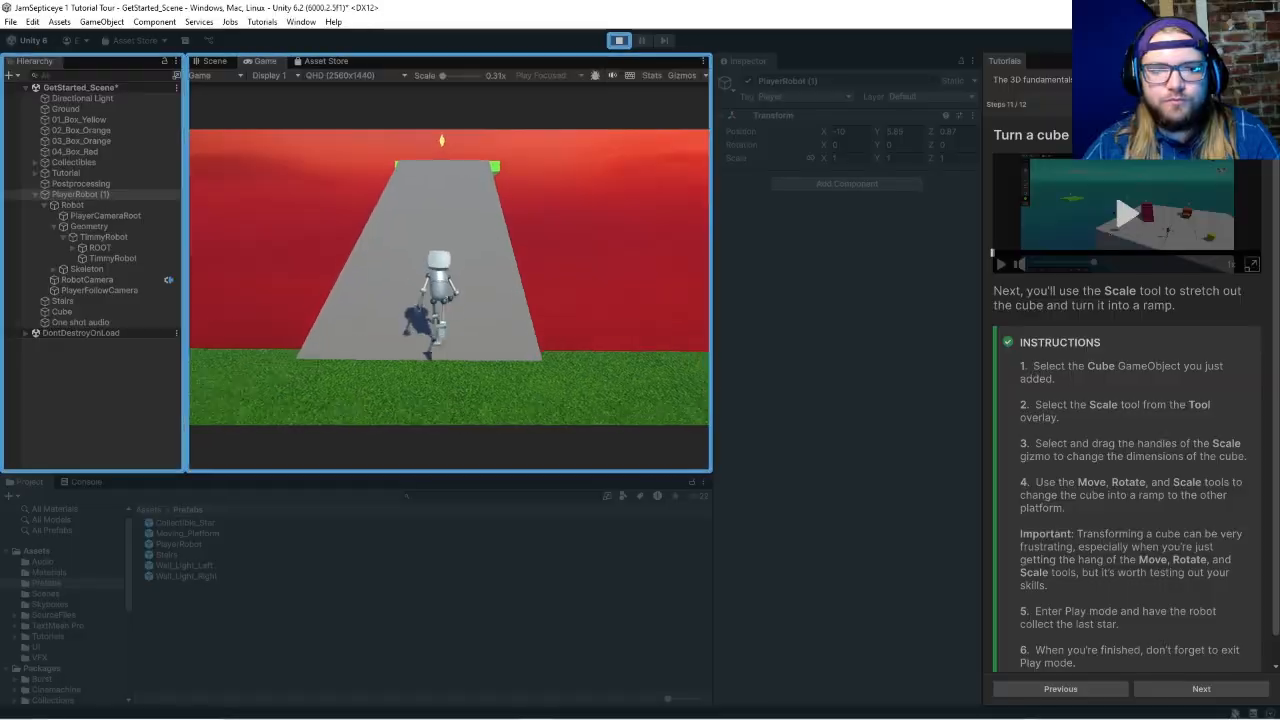
pyautogui.press('w')
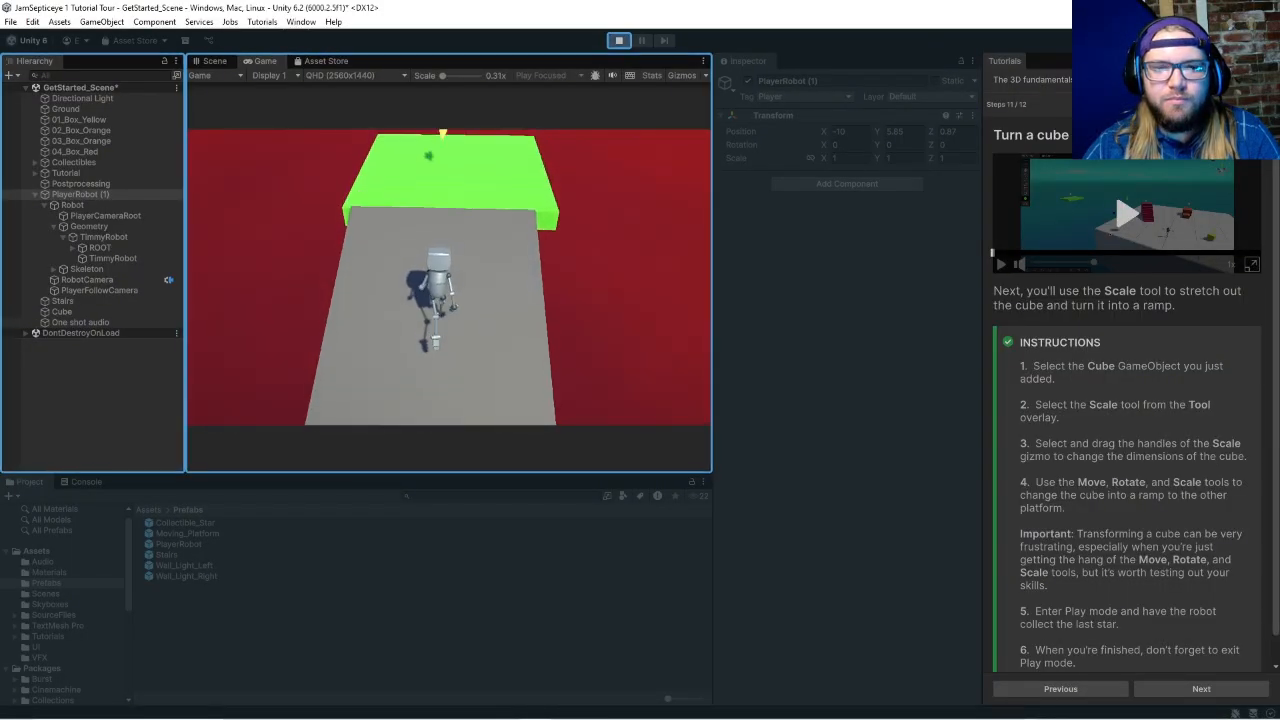
pyautogui.press('w')
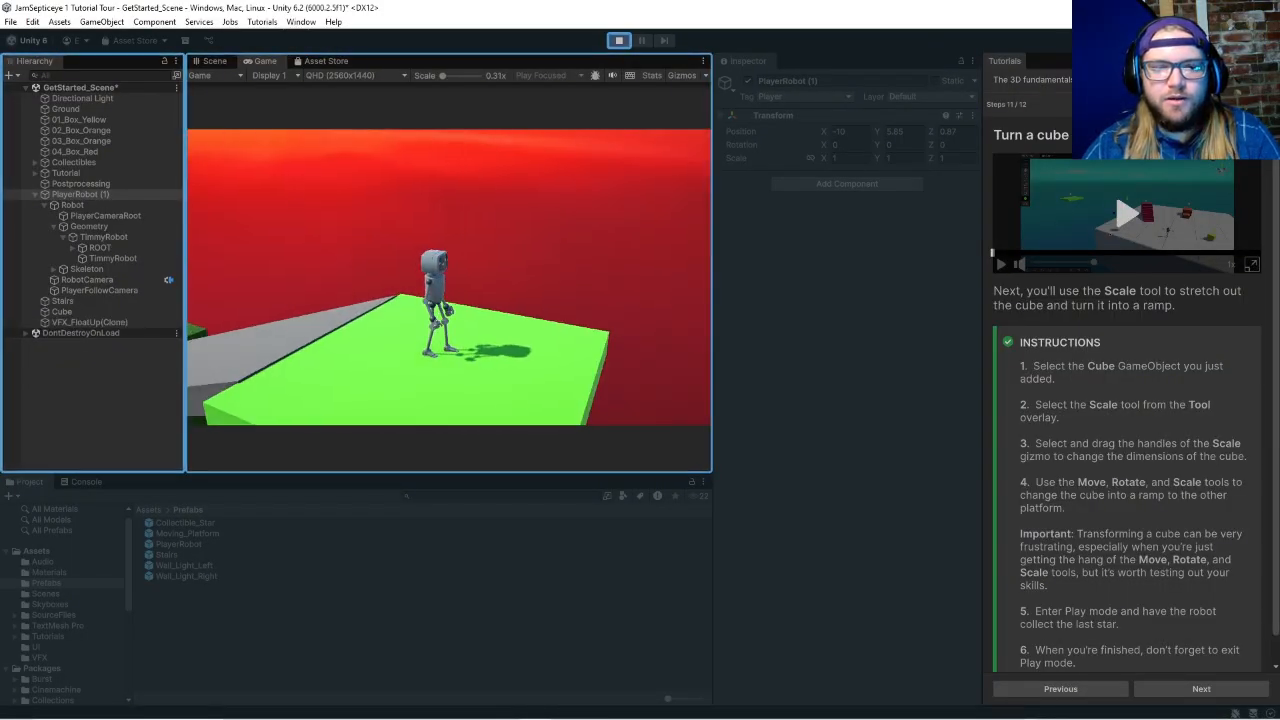
# Step: Run the robot back down to collect the stars at the stairs, orange boxes and yellow box, and exit Play mode
pyautogui.press('w')
pyautogui.press('space')
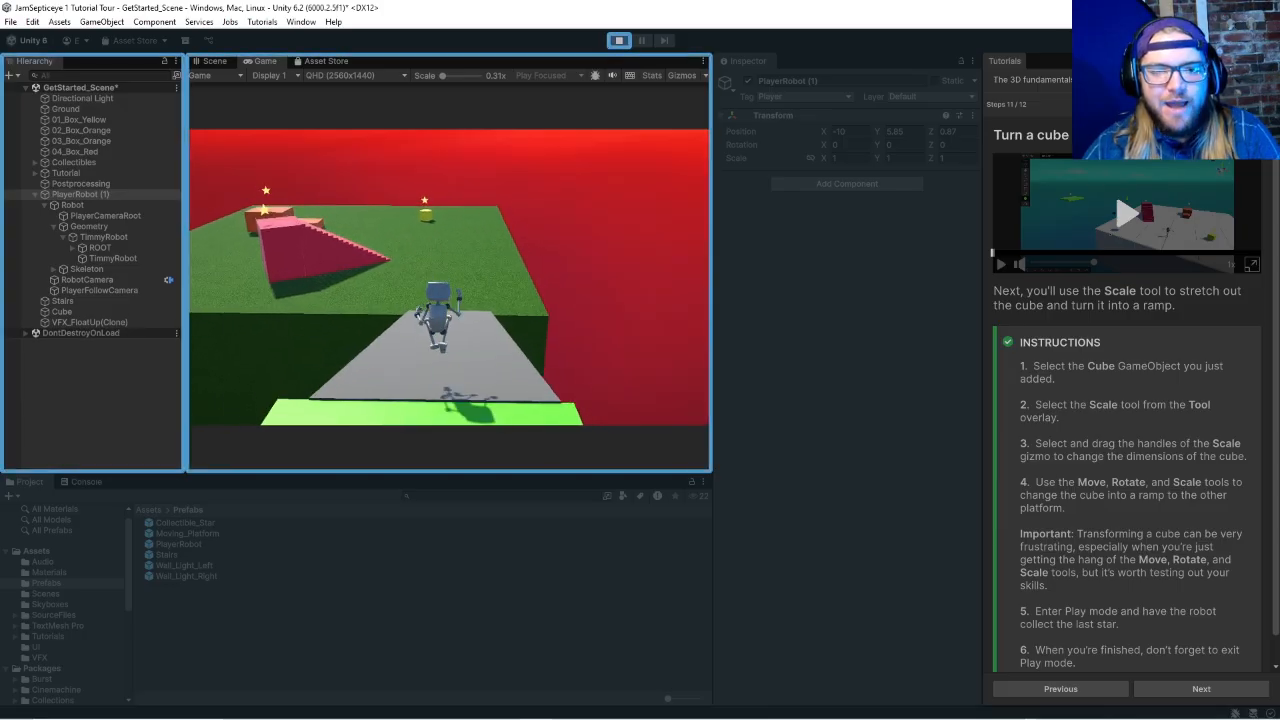
pyautogui.press('w')
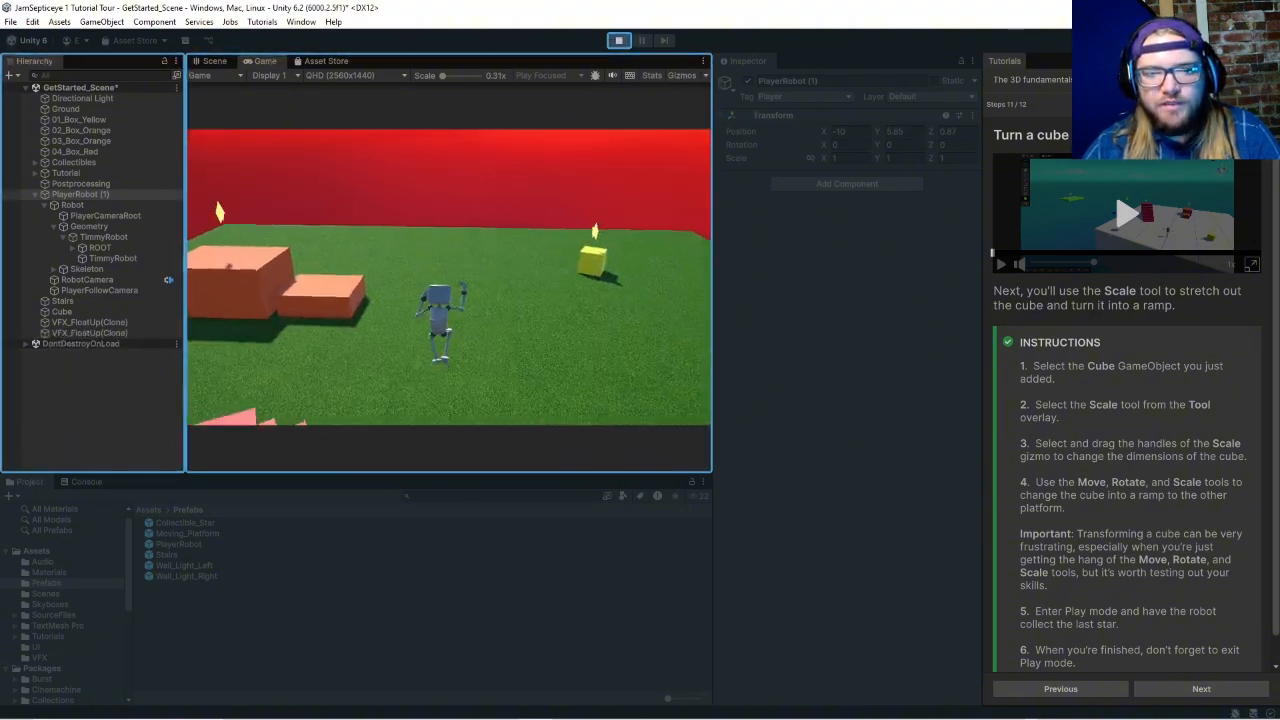
pyautogui.press('w')
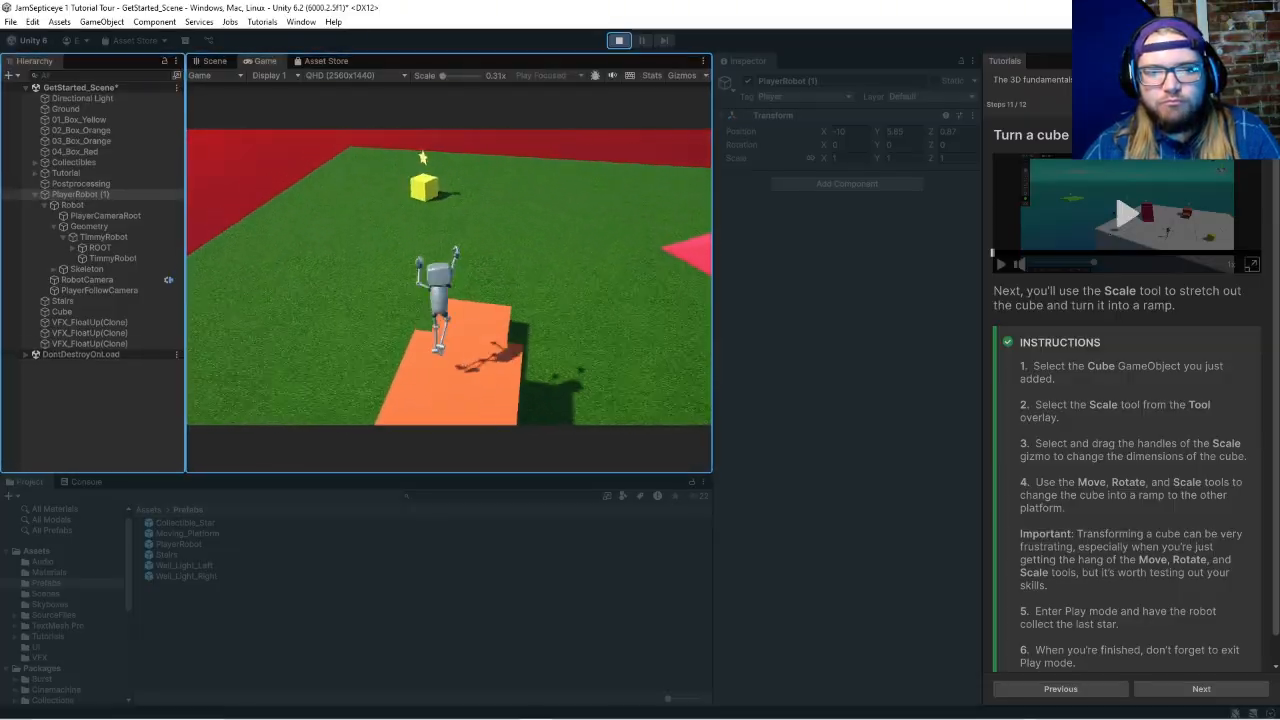
pyautogui.press('w')
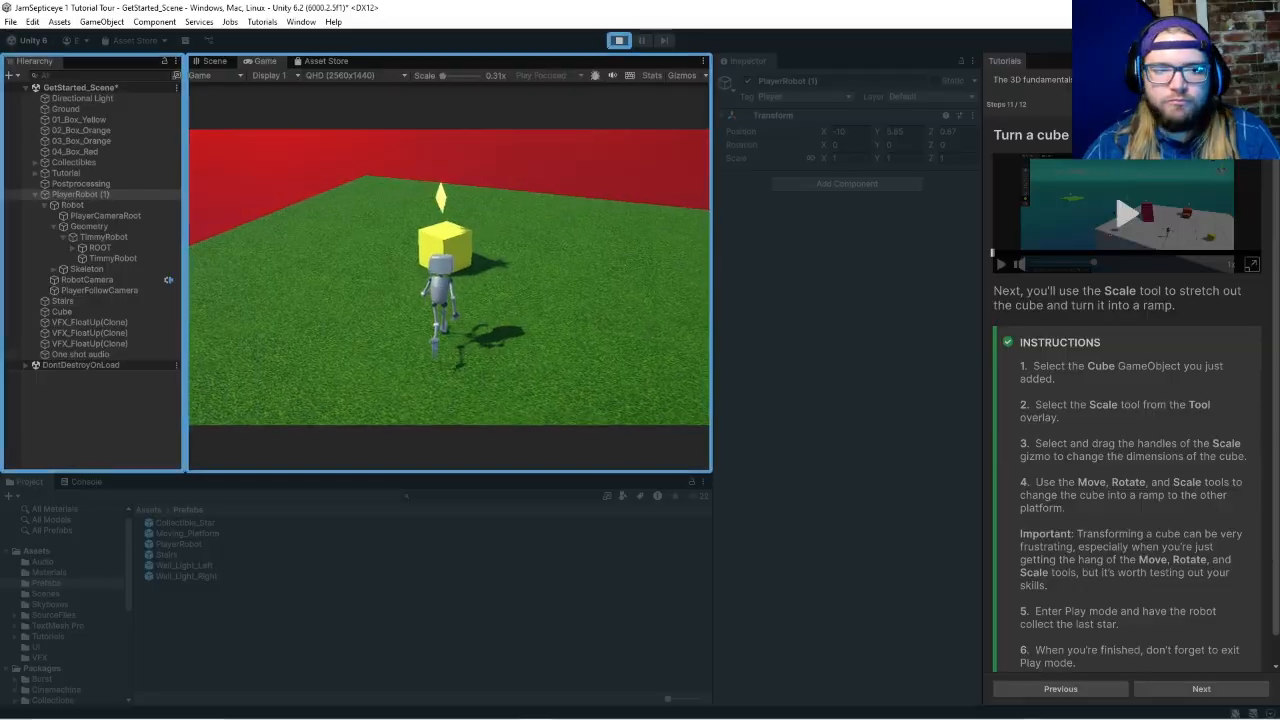
pyautogui.press('space')
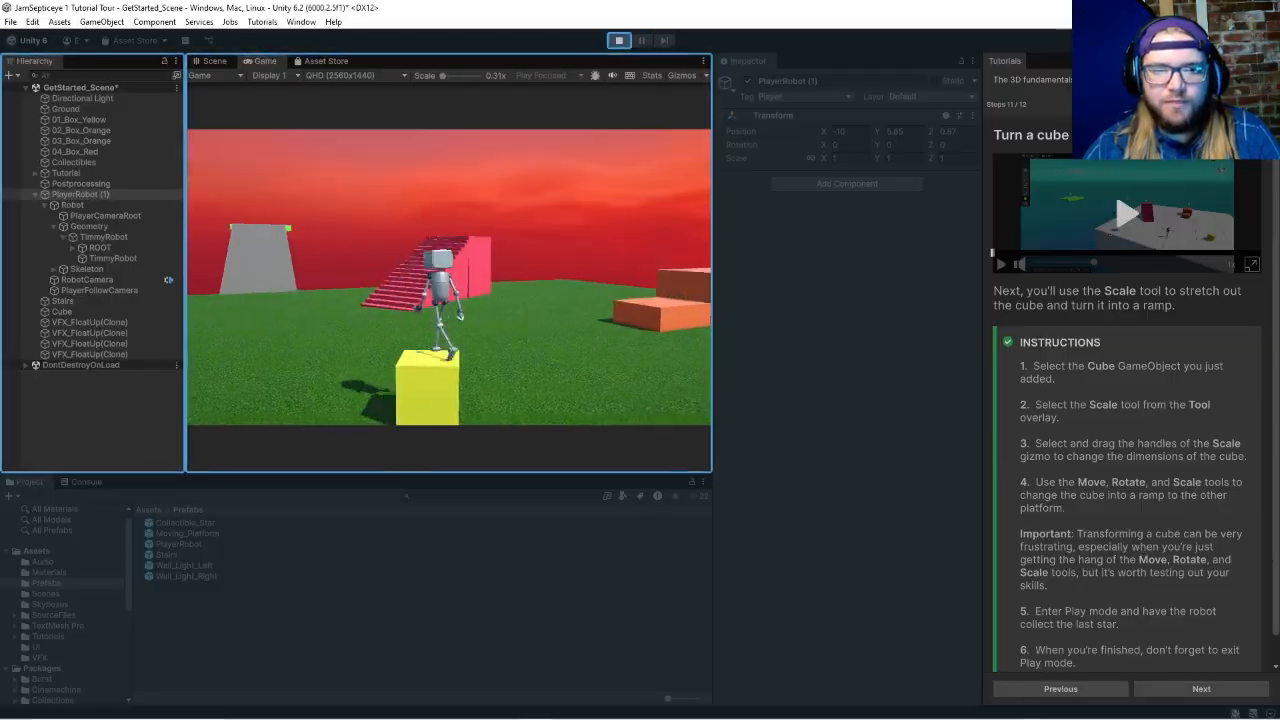
pyautogui.press('w')
pyautogui.press('a')
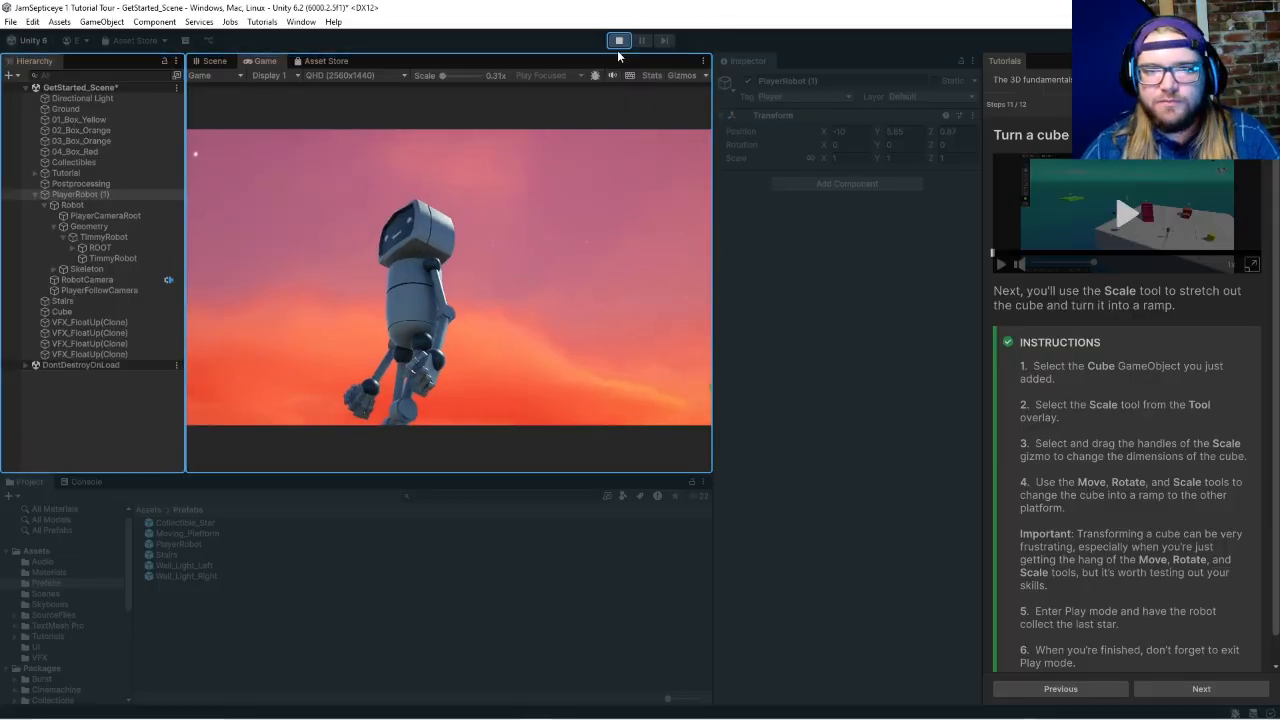
pyautogui.click(619, 41)
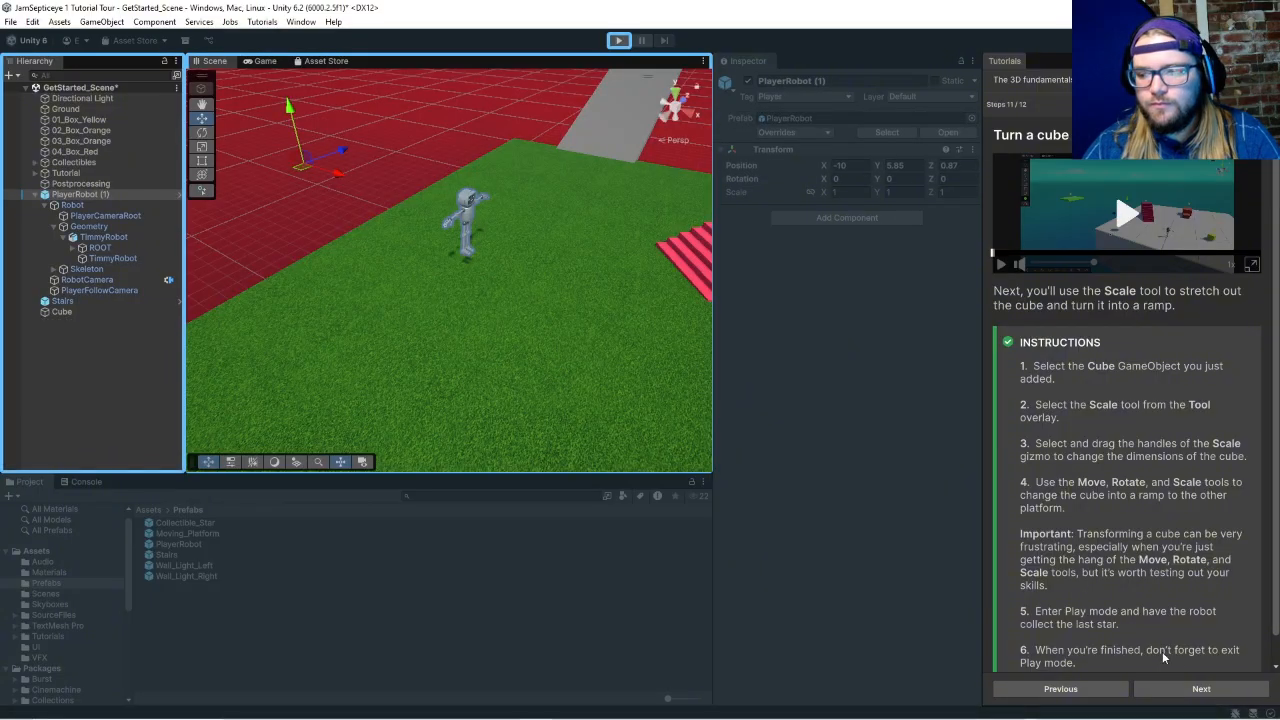
# Step: Advance to the tutorial's final page, finish the tutorial and save the changes to GetStarted_Scene
pyautogui.click(1201, 689)
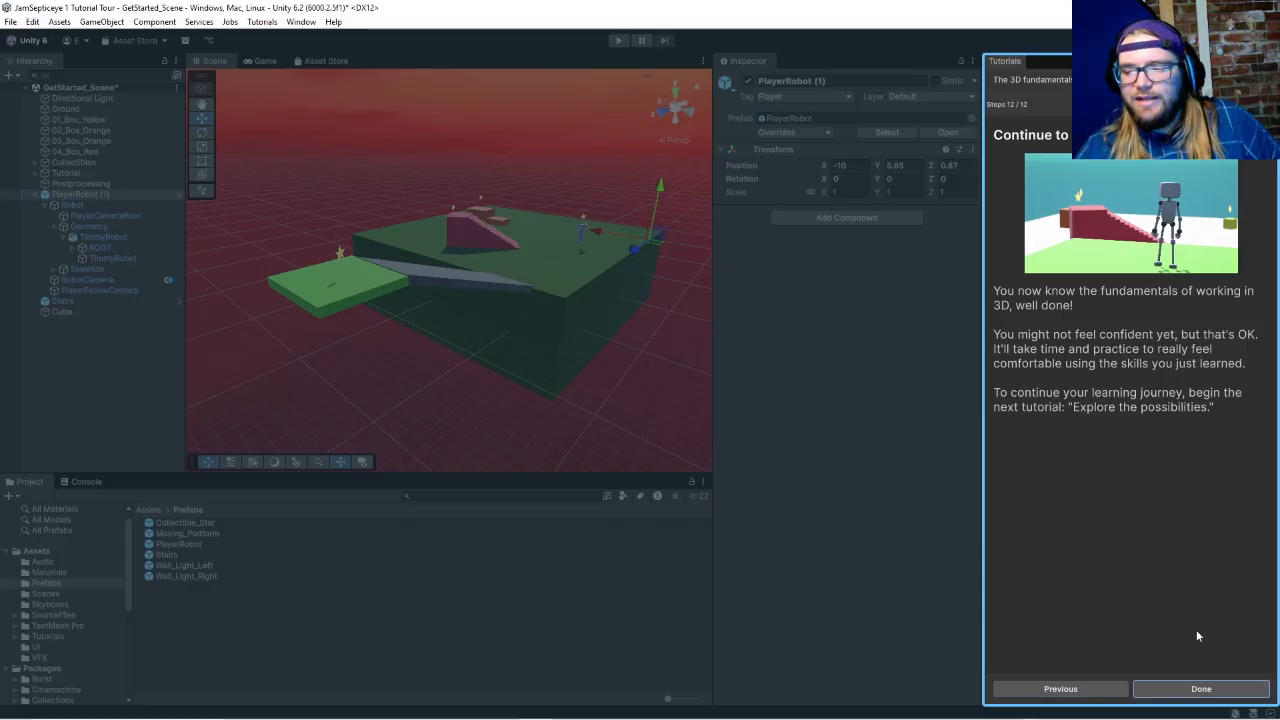
pyautogui.click(1206, 688)
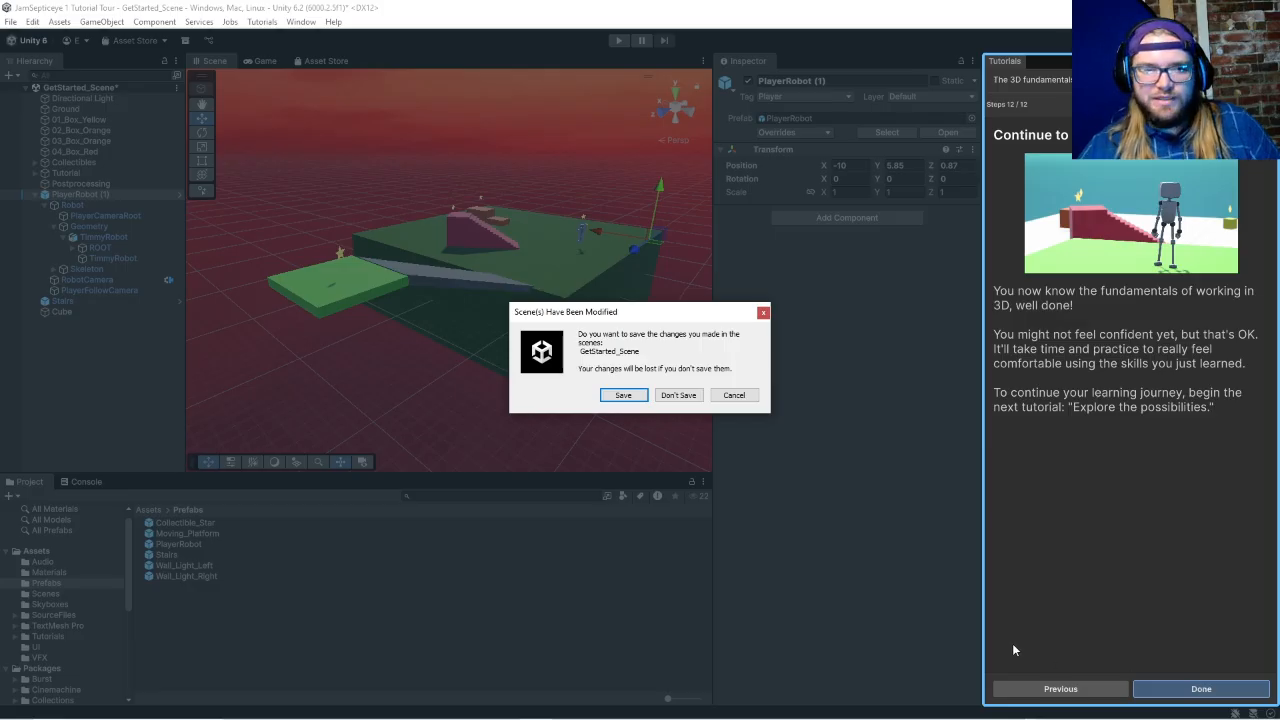
pyautogui.click(618, 396)
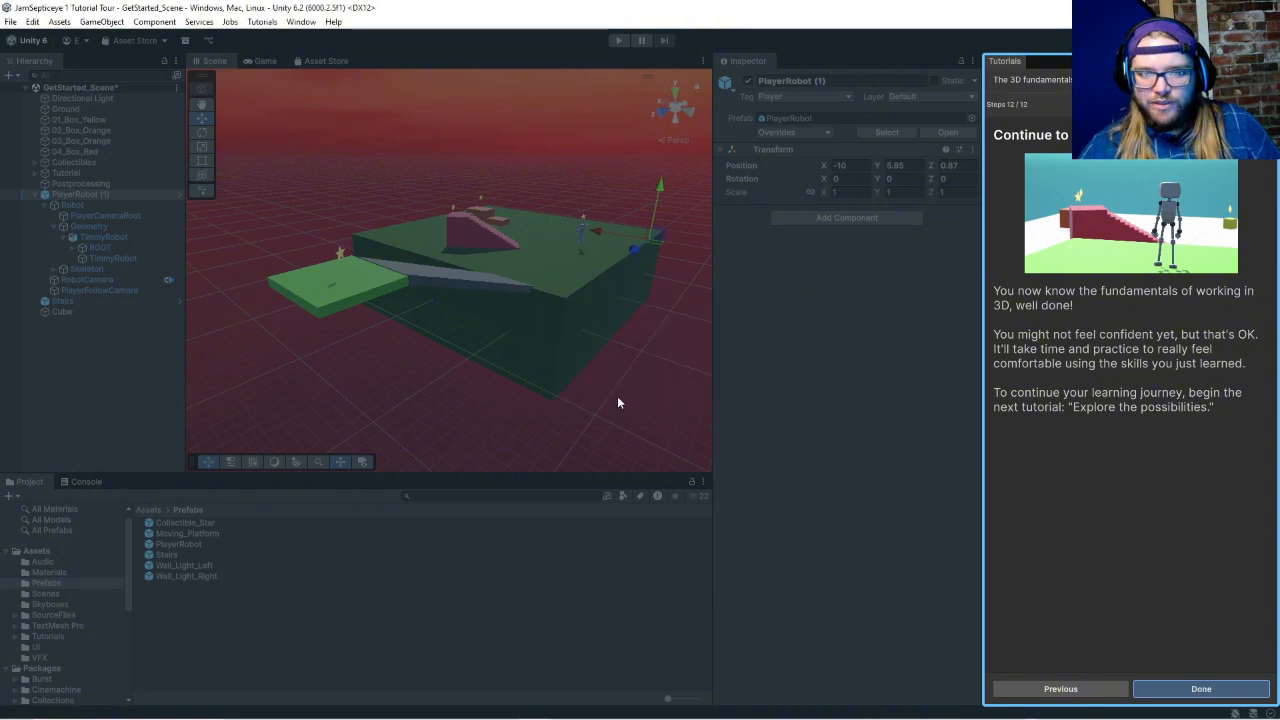